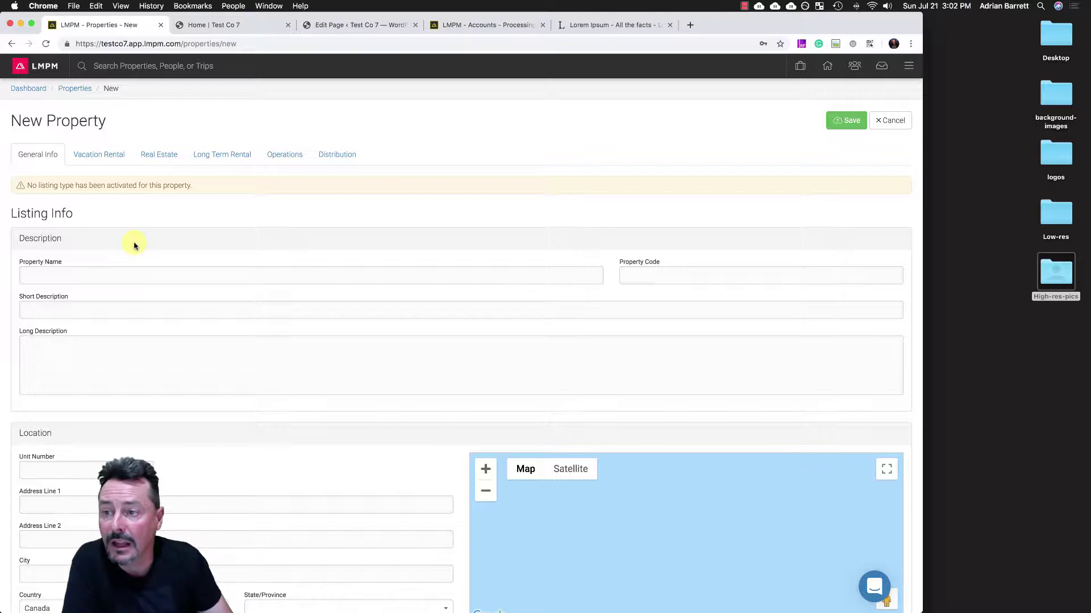
# - Preview the Vacation Rental tab, switching its activation on and back off
pyautogui.scroll(-5, 135, 246)
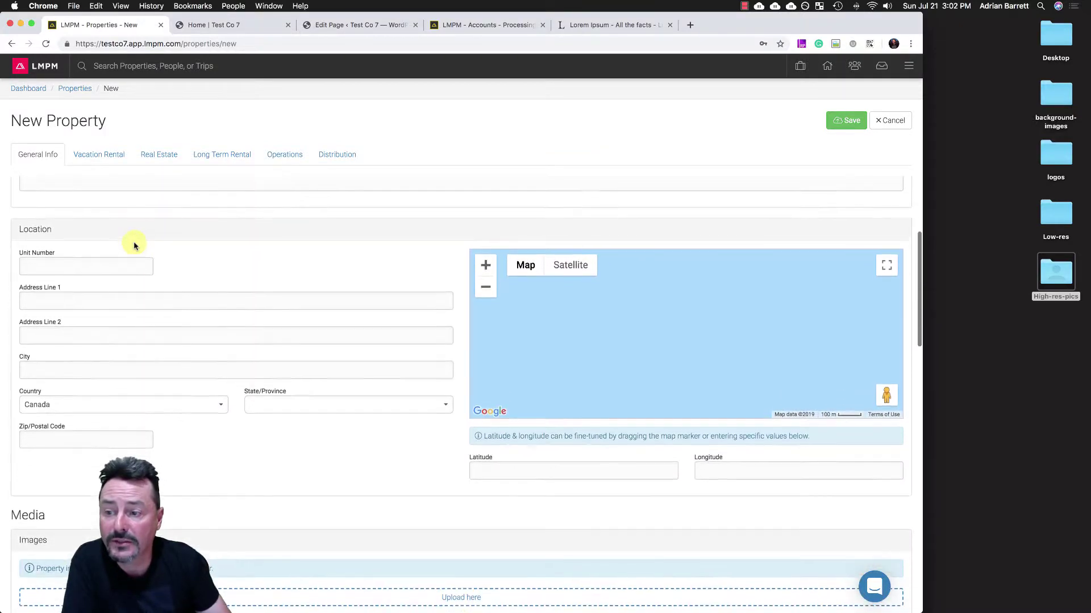
pyautogui.scroll(-6, 135, 245)
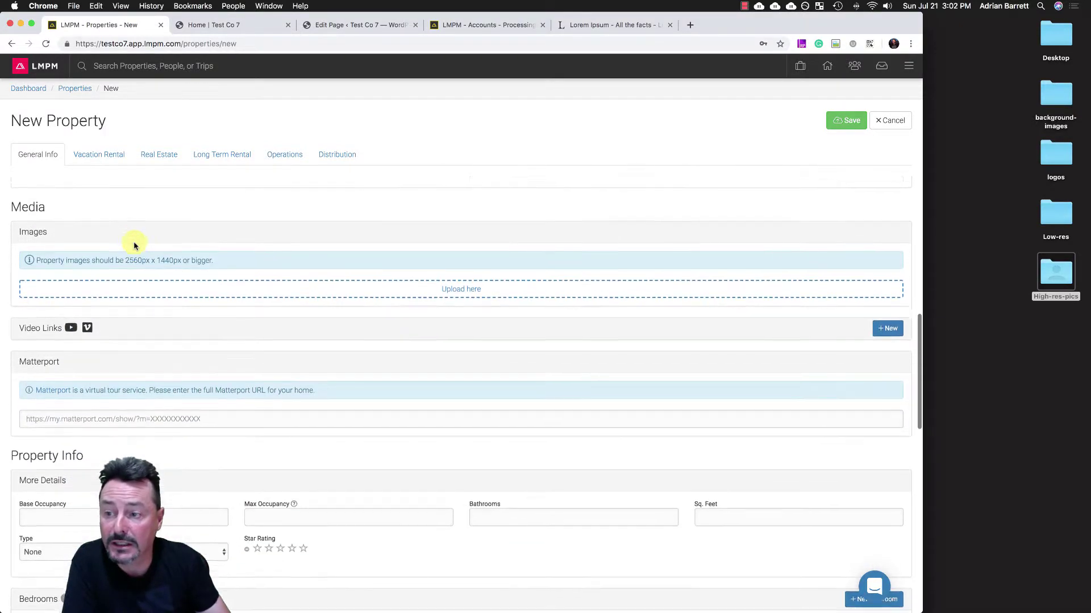
pyautogui.scroll(-8, 135, 245)
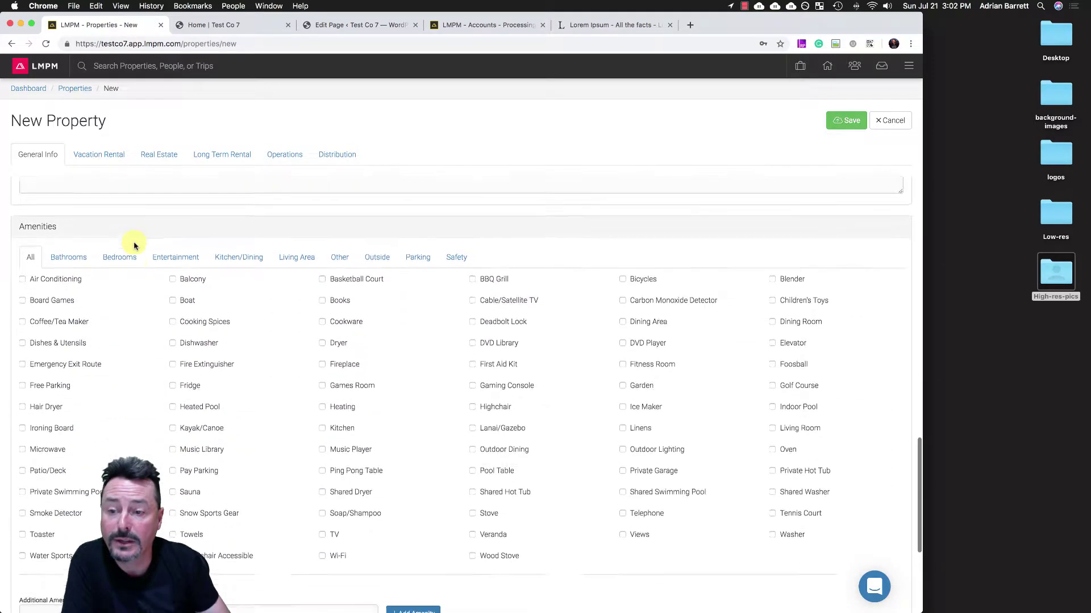
pyautogui.scroll(-3, 134, 245)
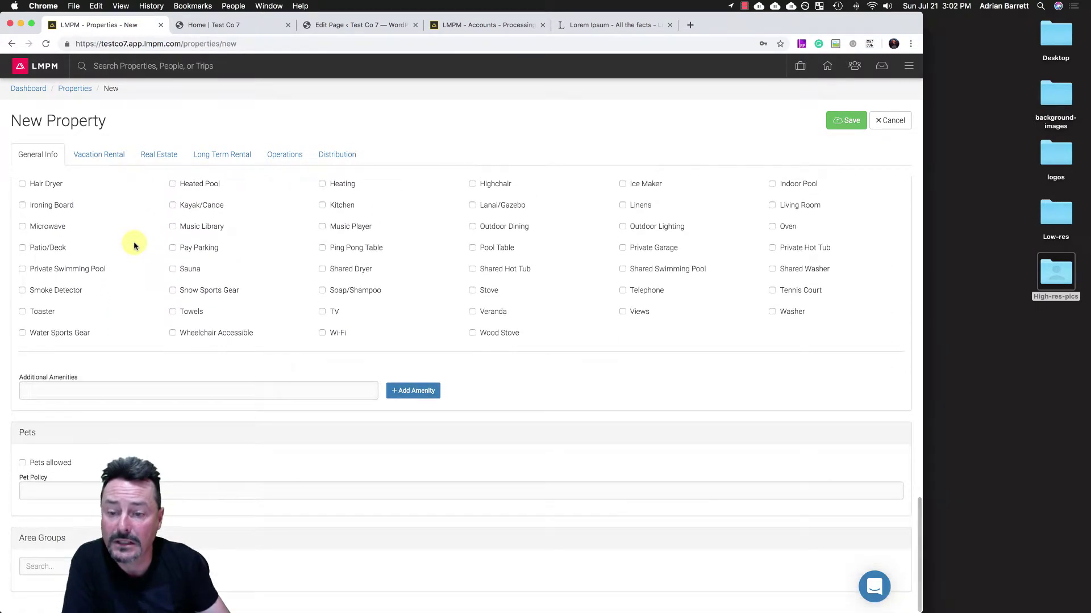
pyautogui.scroll(8, 135, 246)
pyautogui.scroll(10, 135, 245)
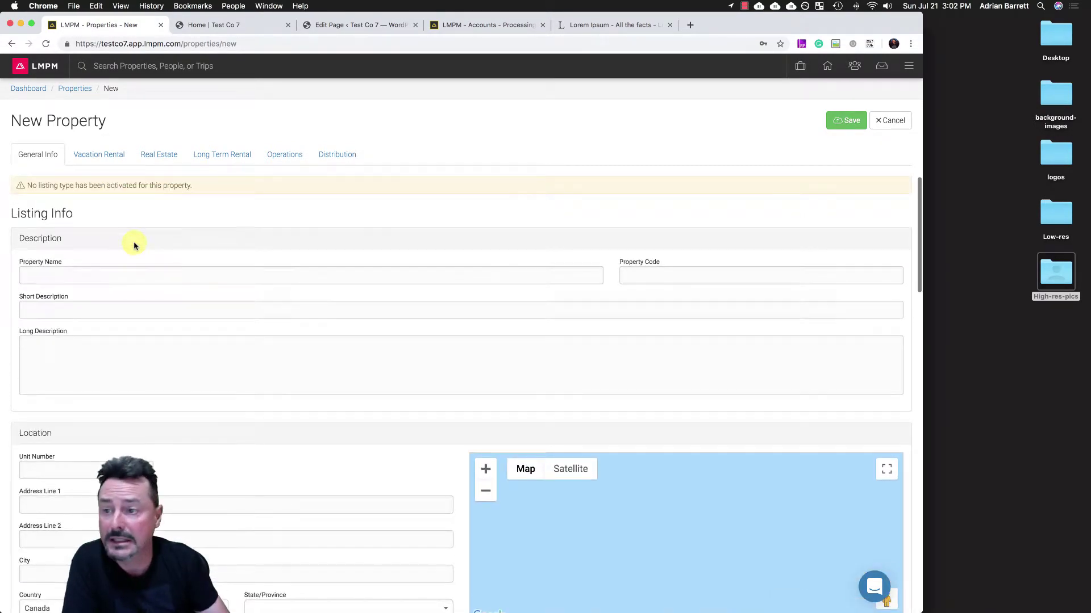
pyautogui.click(99, 158)
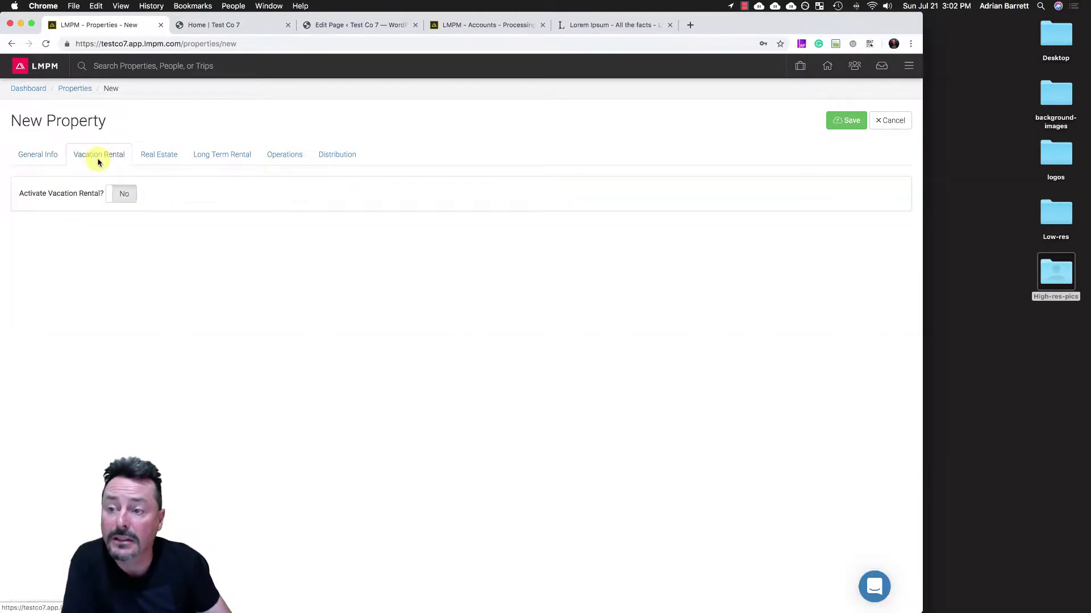
pyautogui.click(123, 195)
pyautogui.click(126, 198)
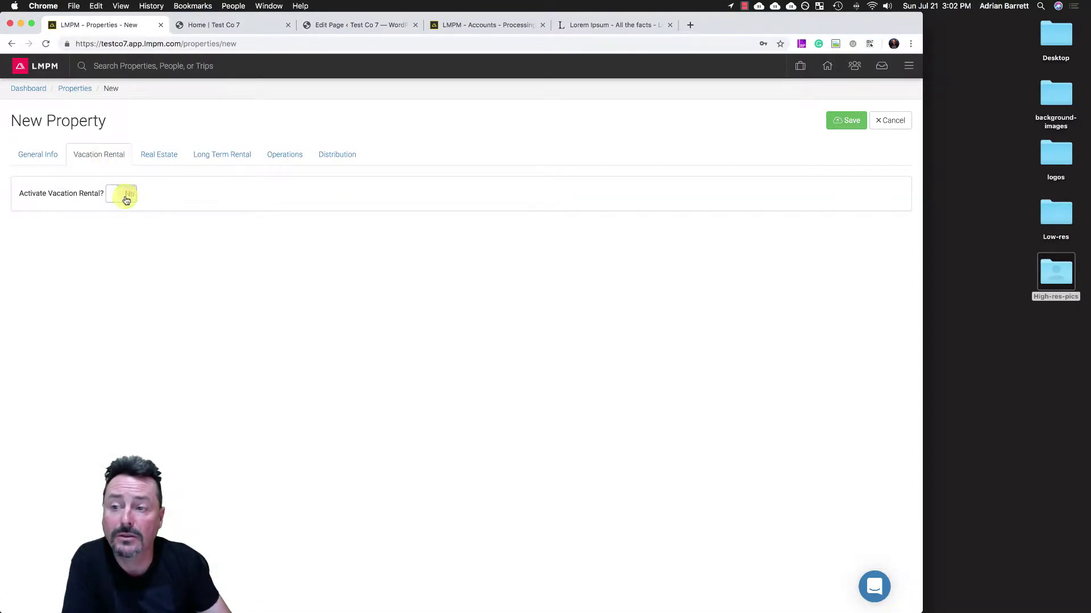
# - Toggle Real Estate and Long Term Rental on and off, then view Operations and Distribution
pyautogui.click(156, 155)
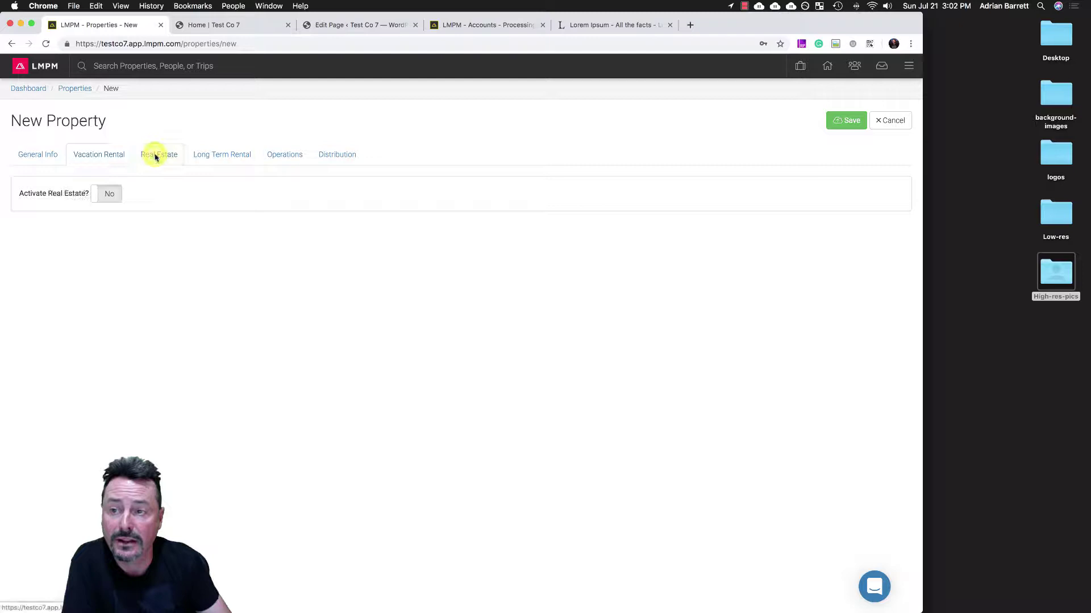
pyautogui.click(108, 196)
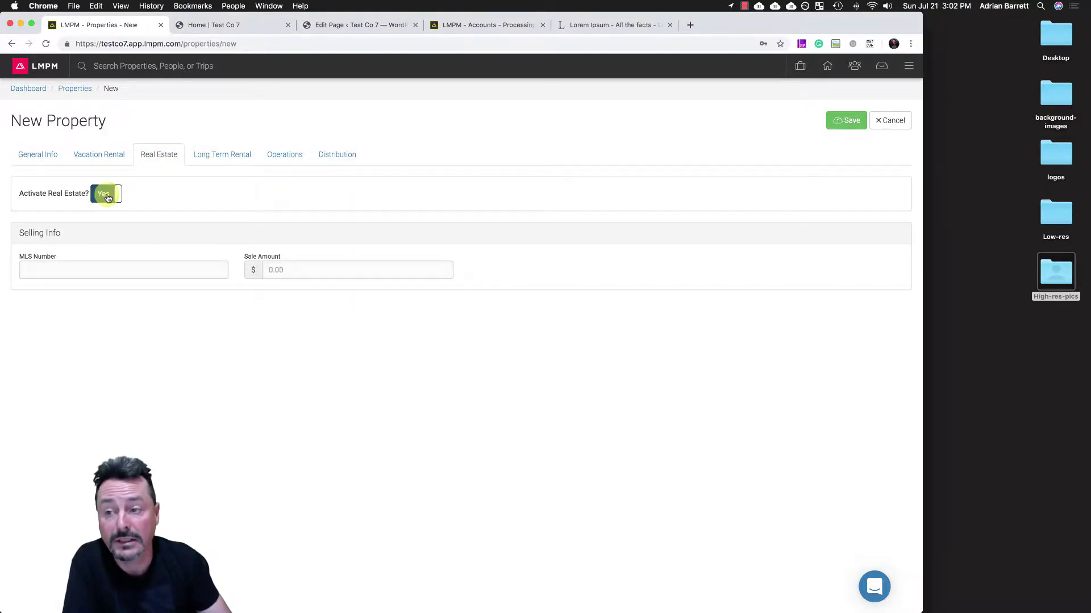
pyautogui.click(108, 195)
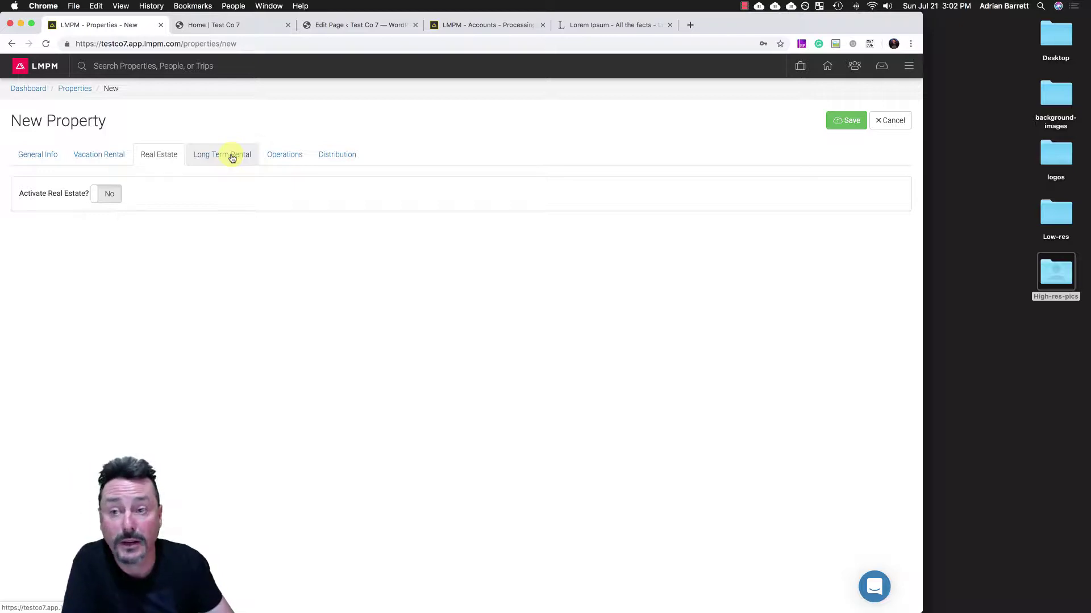
pyautogui.click(232, 159)
pyautogui.click(128, 195)
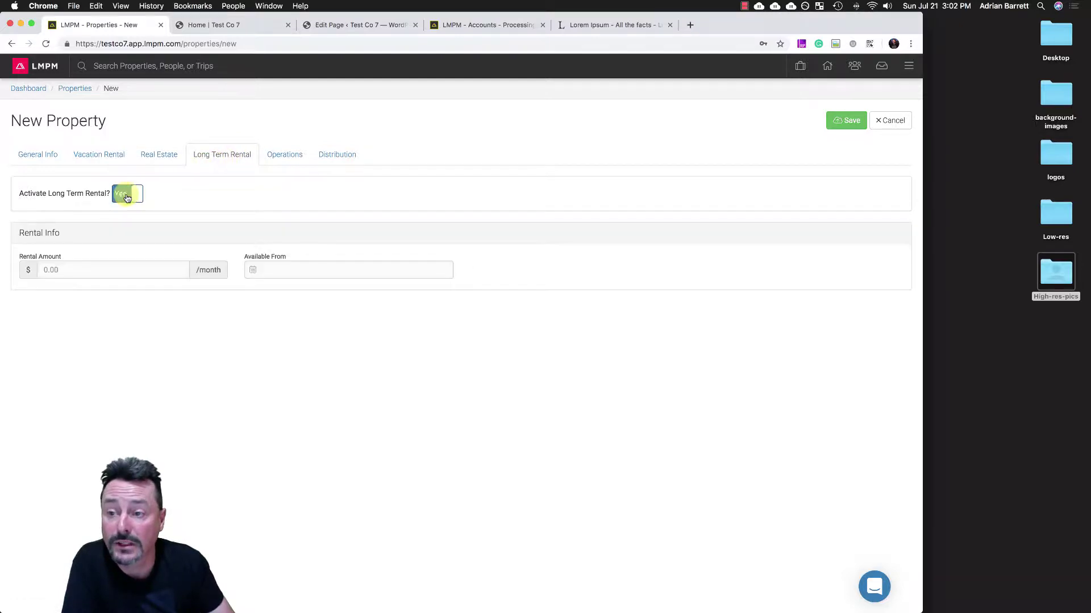
pyautogui.click(128, 195)
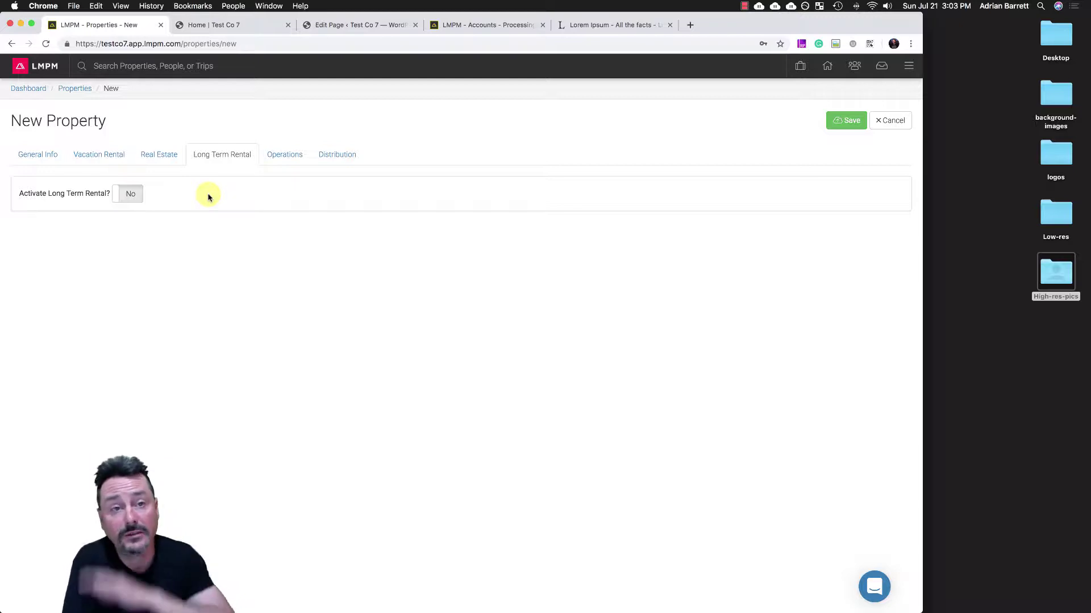
pyautogui.click(286, 157)
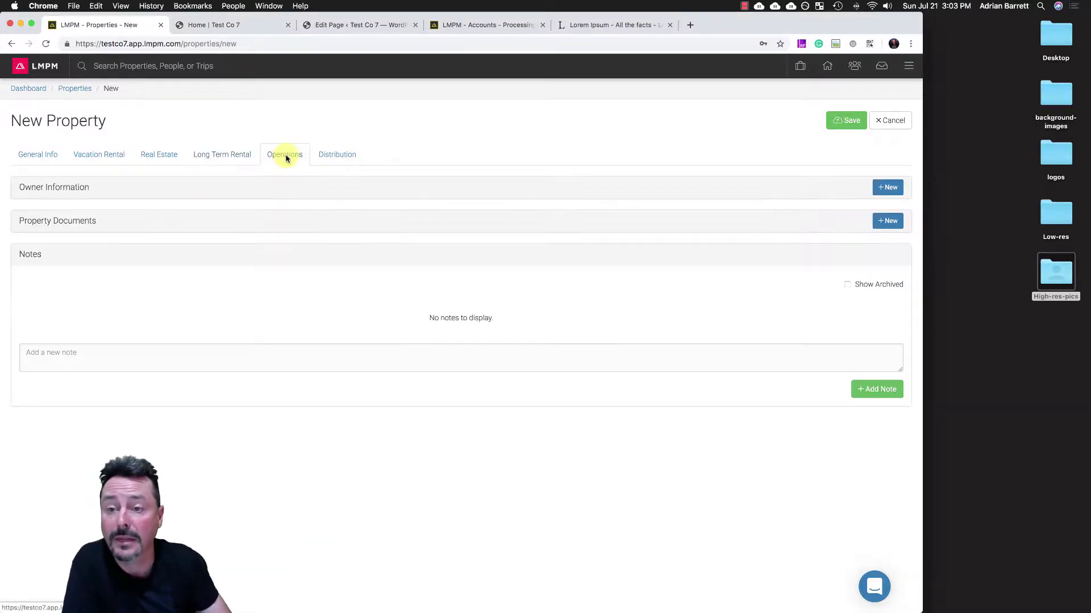
pyautogui.click(334, 159)
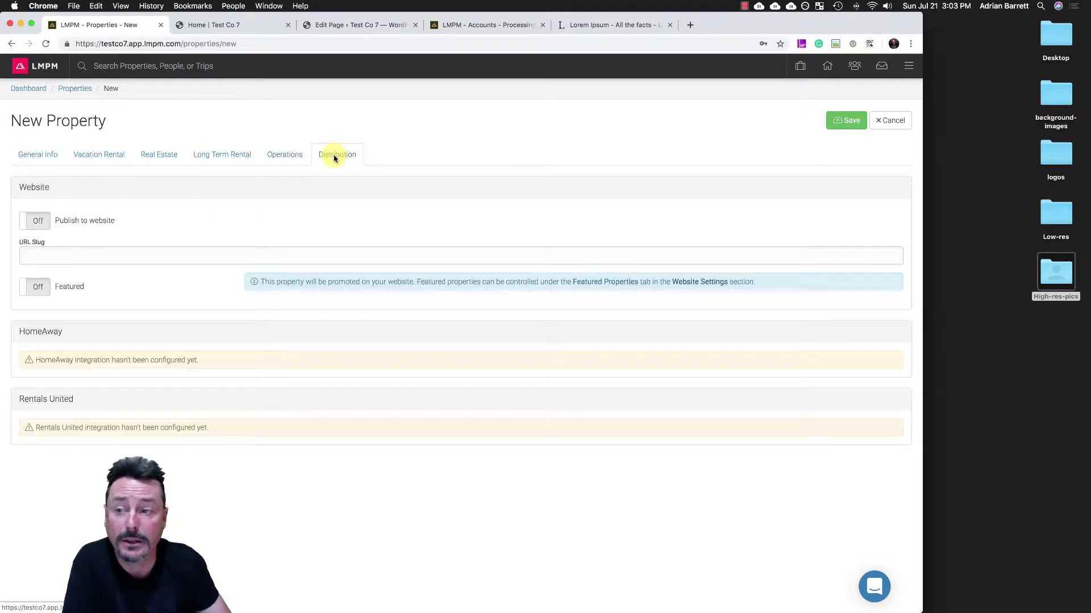
# - Enter name '1 Test Street', code LMPM-001 and short description 'The best best test property ever'
pyautogui.click(39, 156)
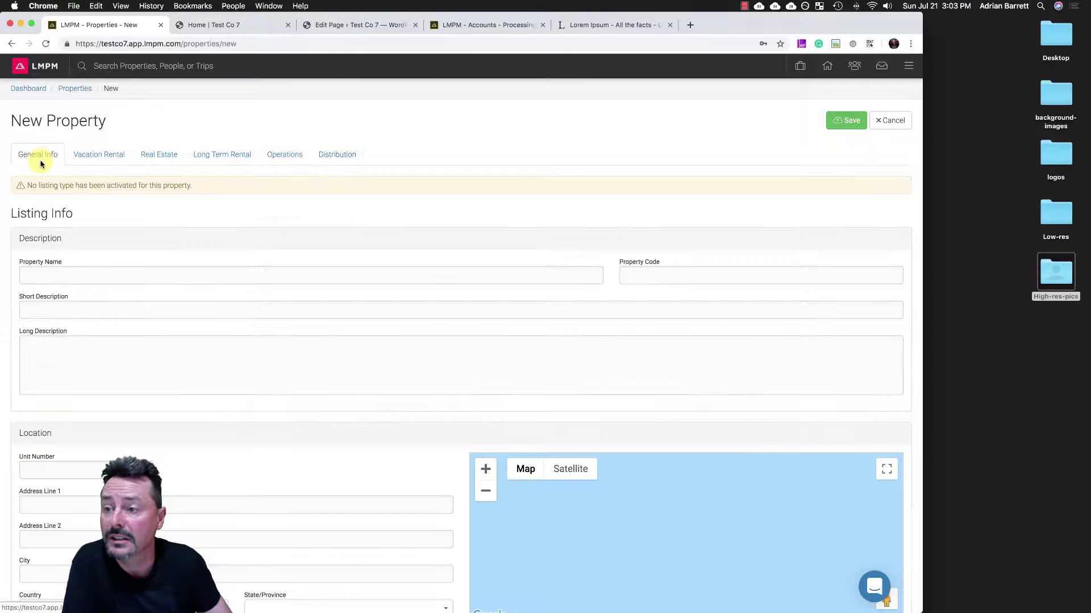
pyautogui.click(33, 275)
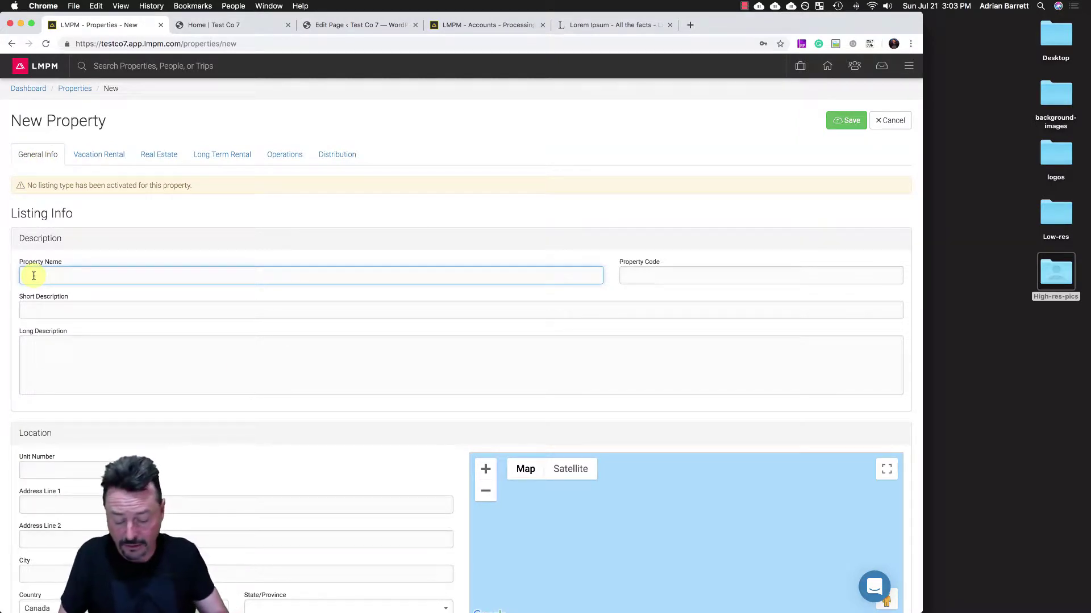
pyautogui.write('1 Test')
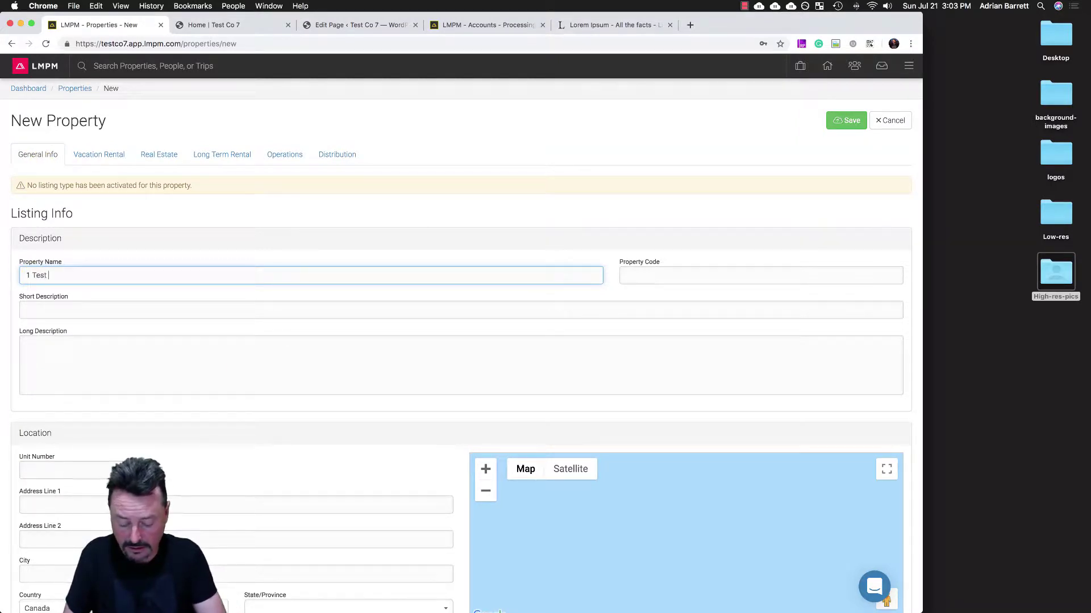
pyautogui.write(' Street')
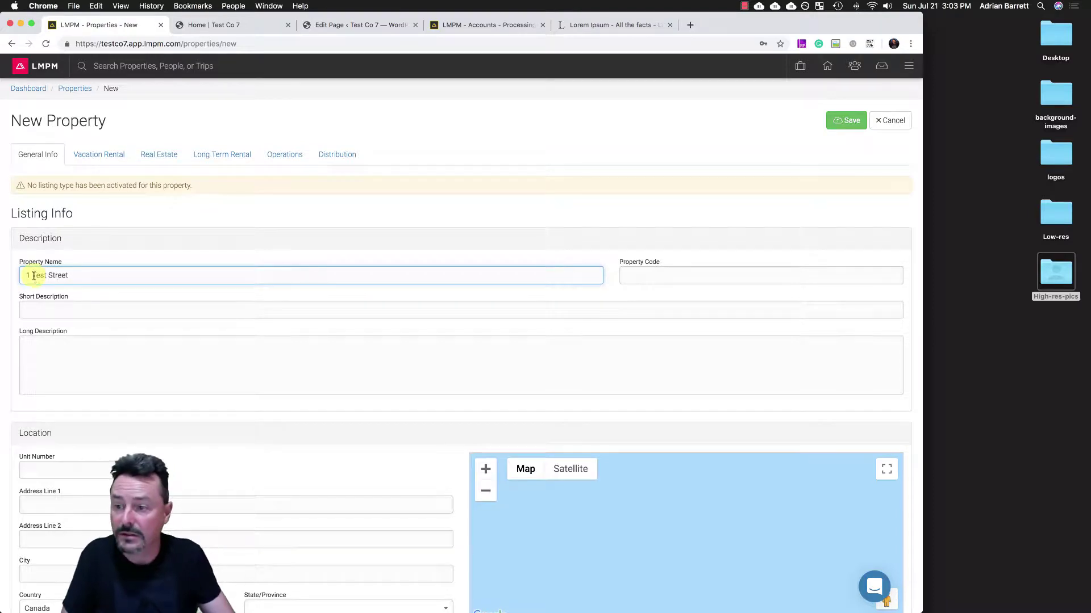
pyautogui.click(659, 275)
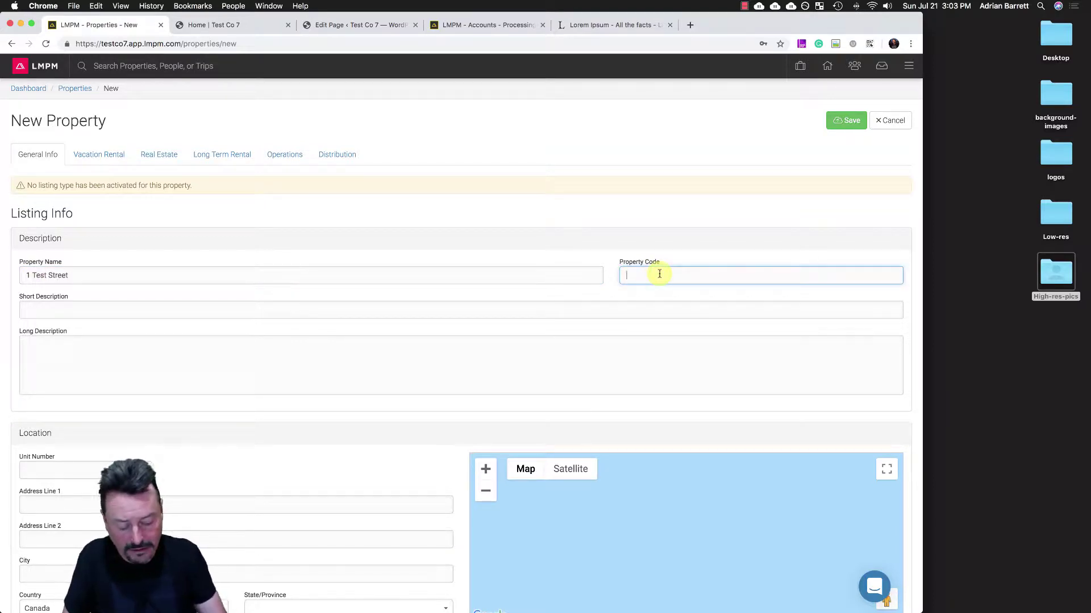
pyautogui.write('LMPM-001')
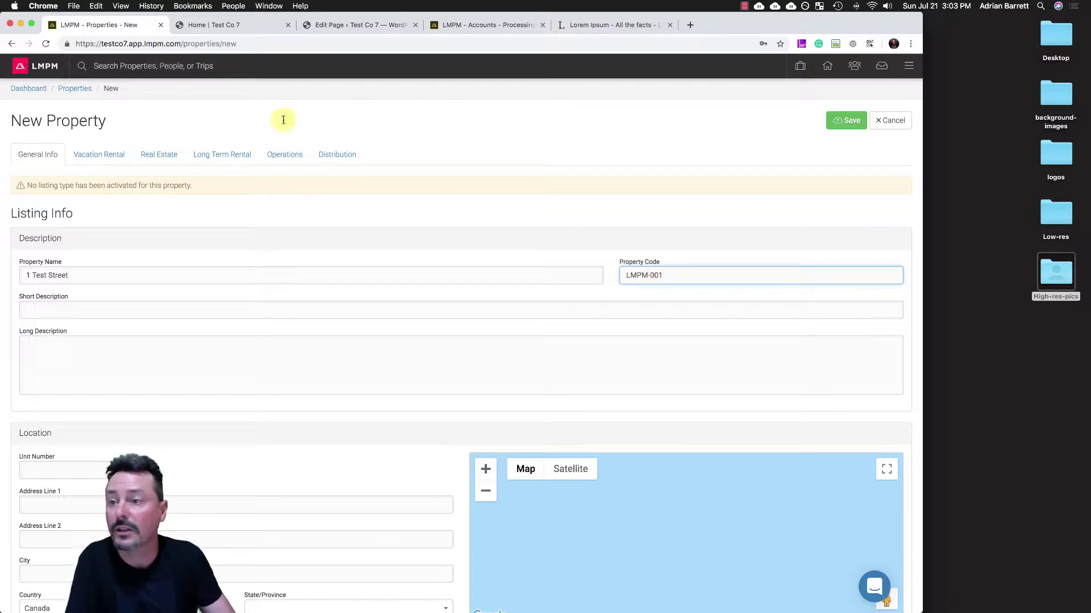
pyautogui.click(143, 64)
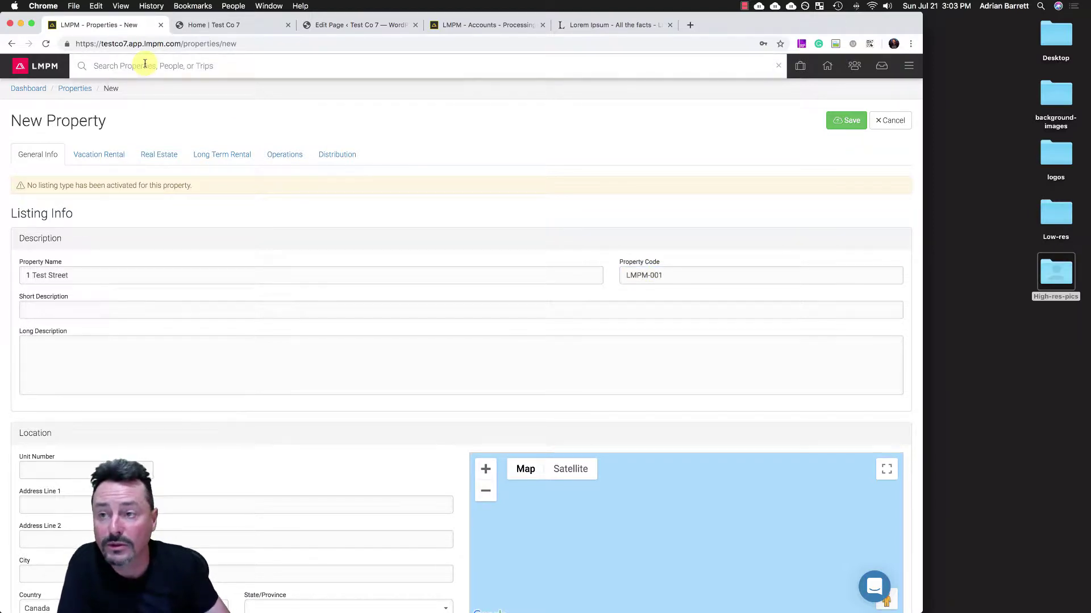
pyautogui.click(677, 274)
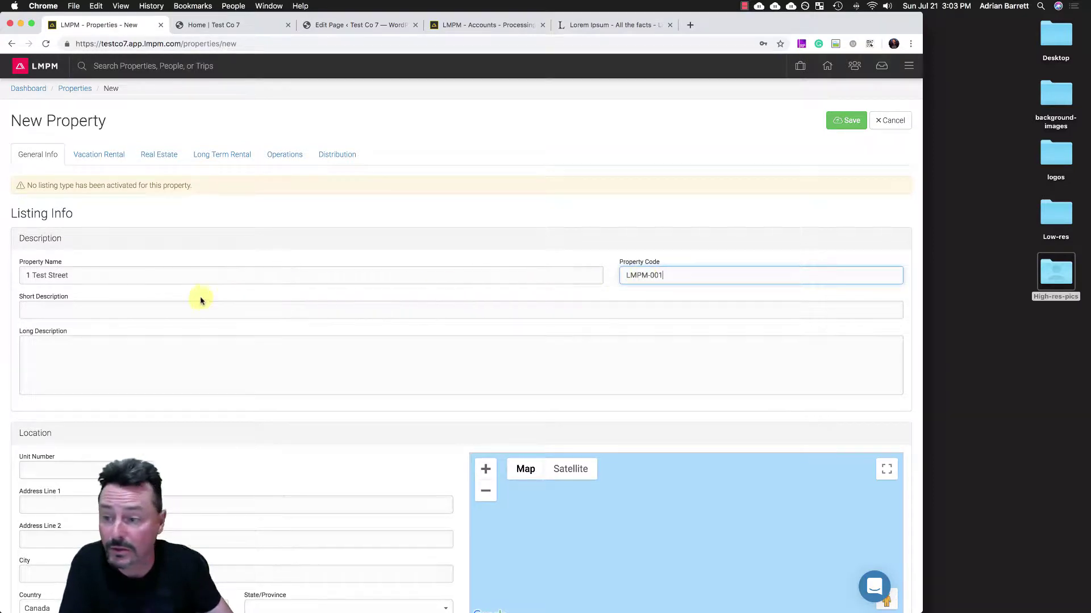
pyautogui.click(64, 307)
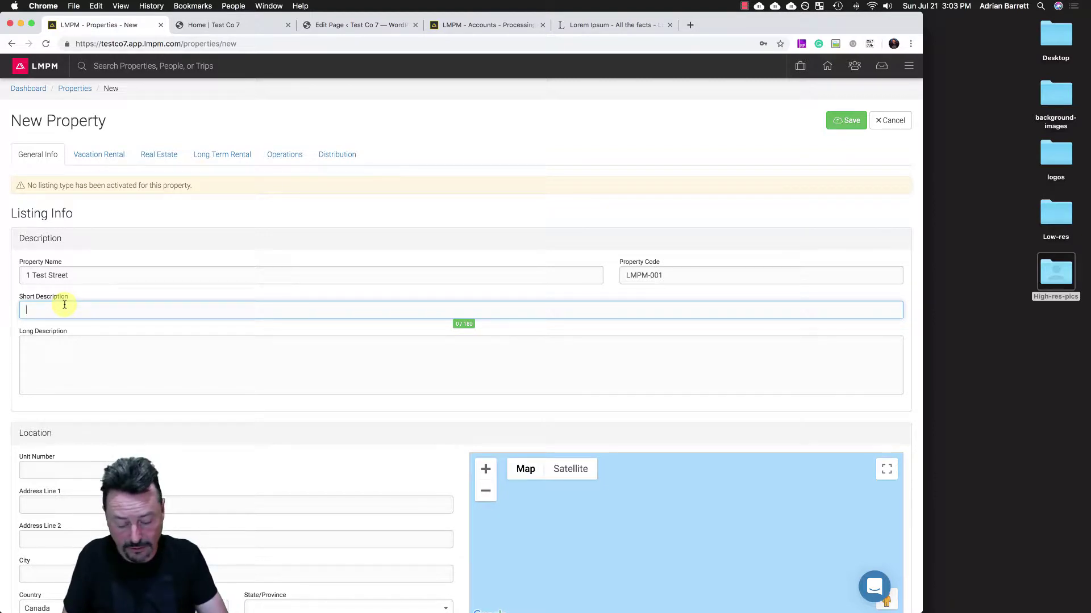
pyautogui.write('T')
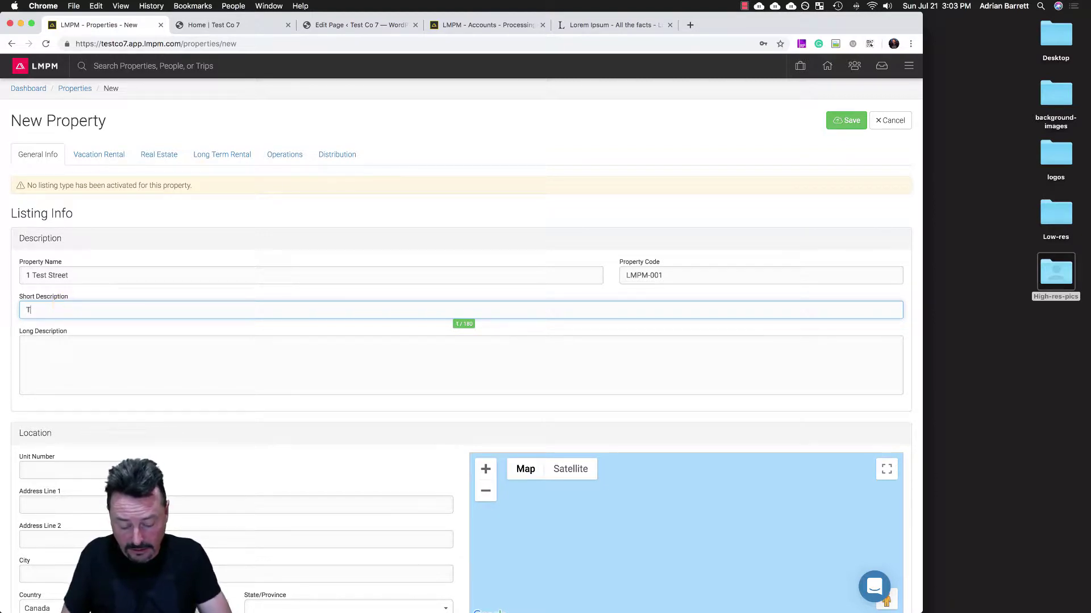
pyautogui.write('he best best ')
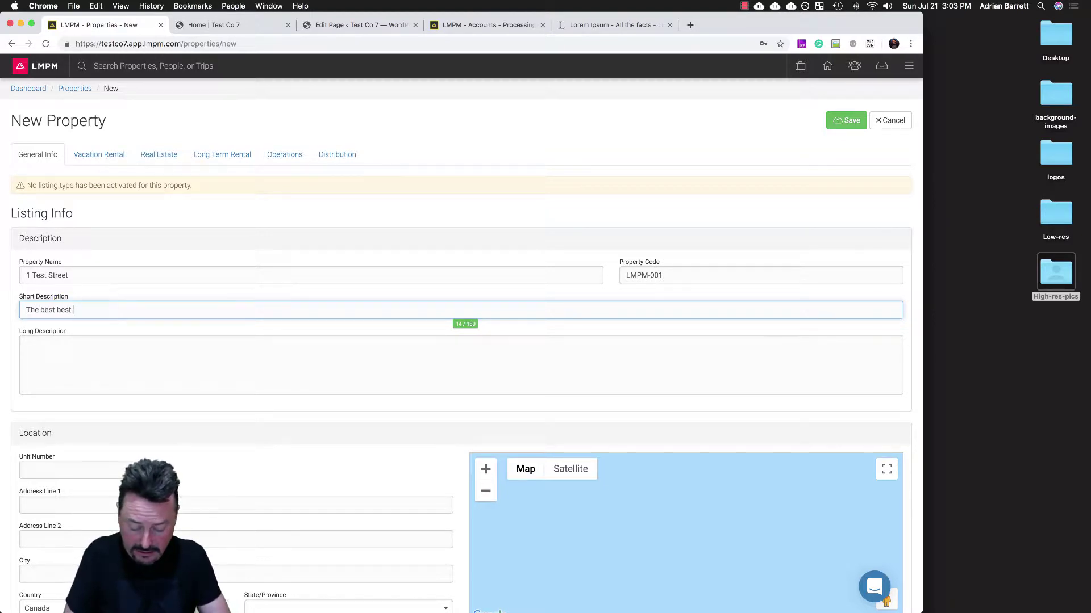
pyautogui.write('test proper')
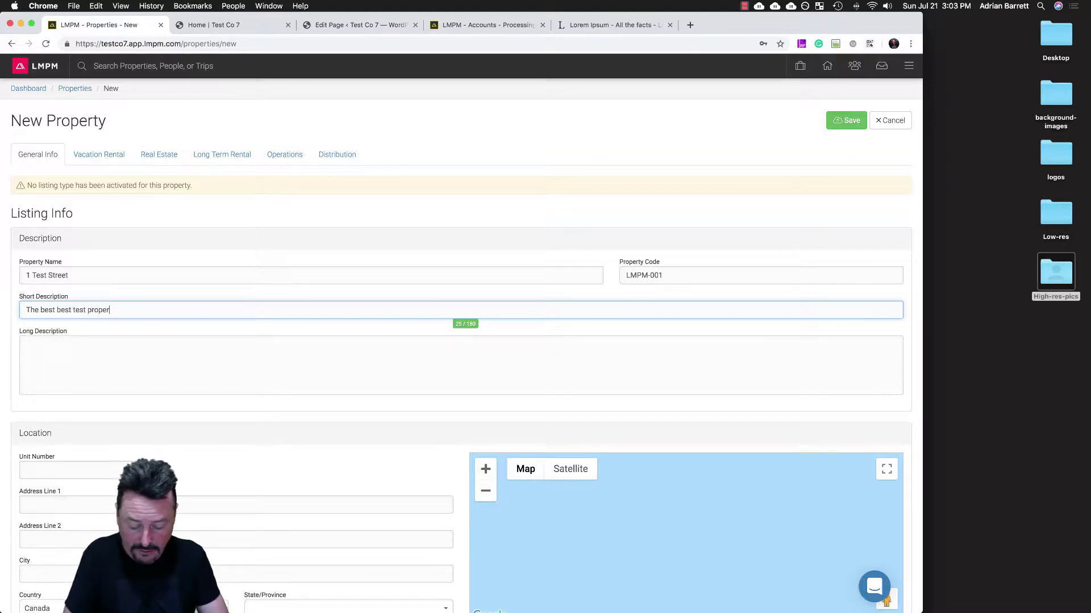
pyautogui.write('ty ever')
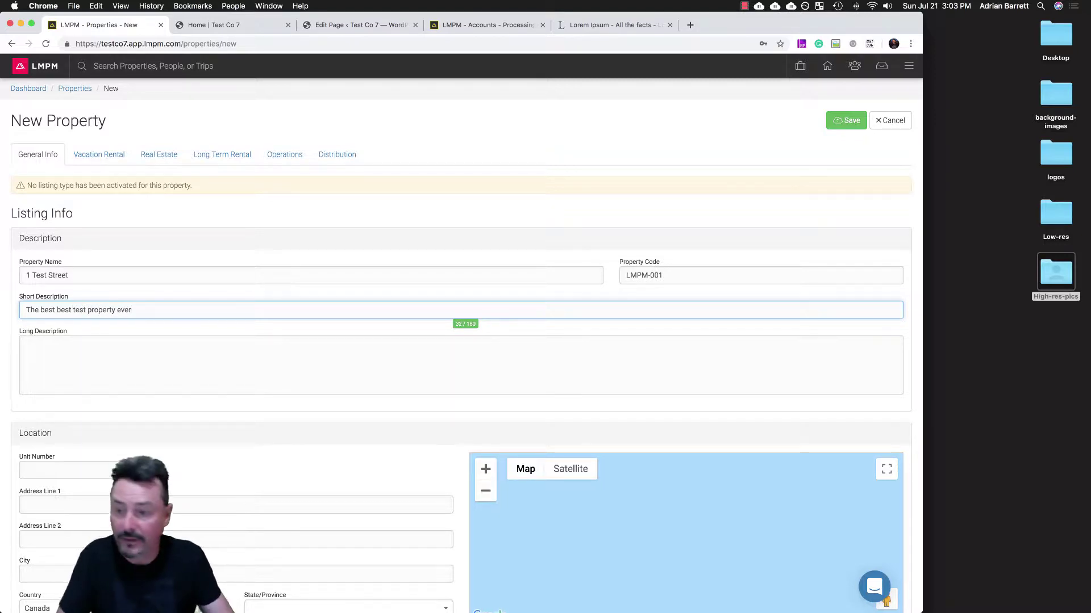
# - Copy the first Lorem Ipsum paragraph from lipsum.com and come back to the form
pyautogui.click(613, 25)
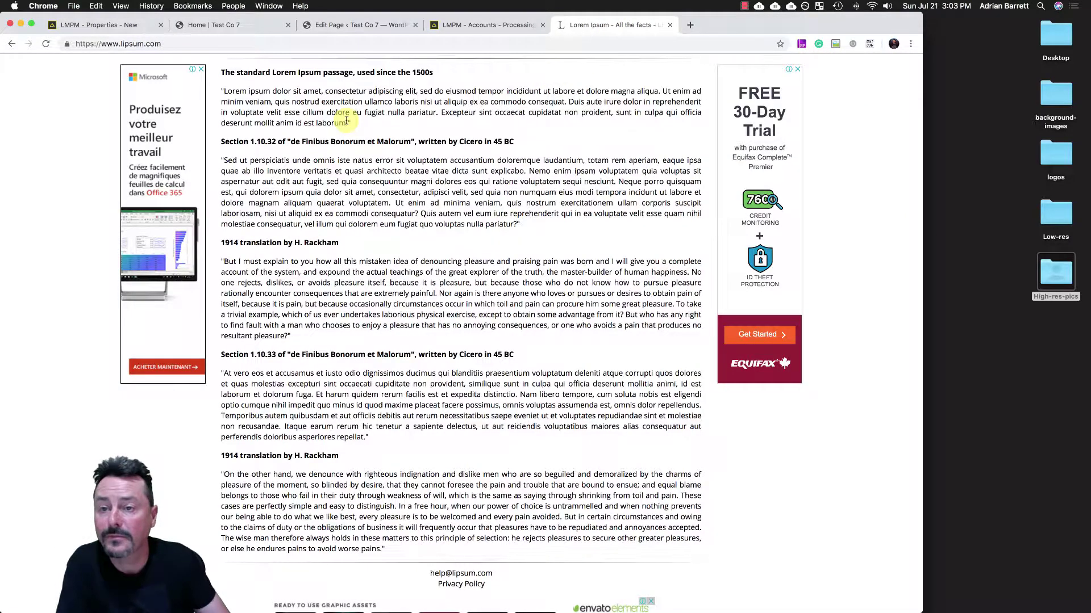
pyautogui.moveTo(347, 121); pyautogui.dragTo(224, 91)
pyautogui.press('super+c')
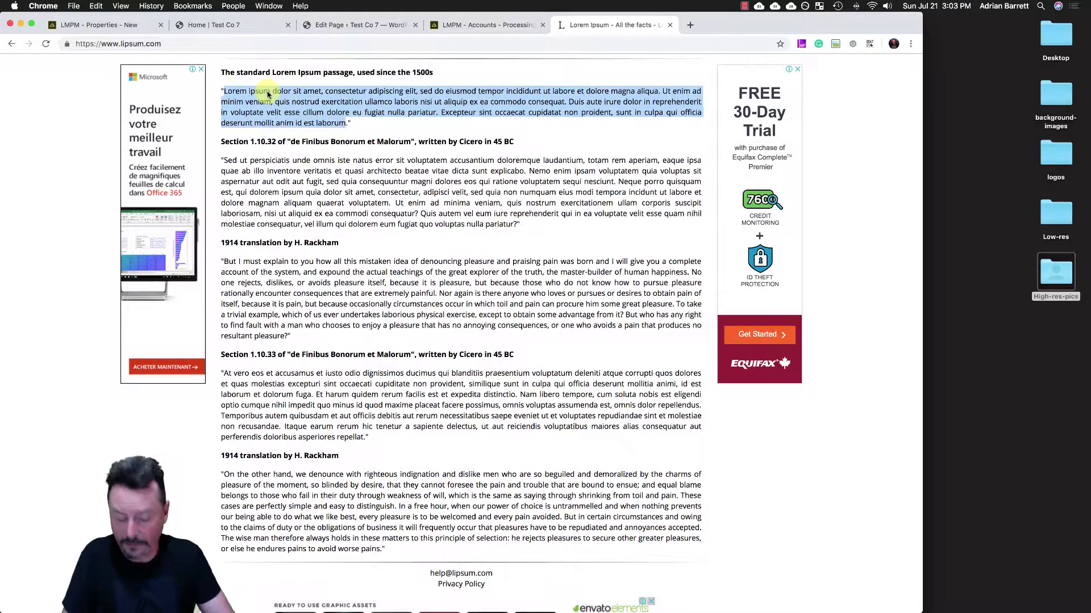
pyautogui.click(122, 25)
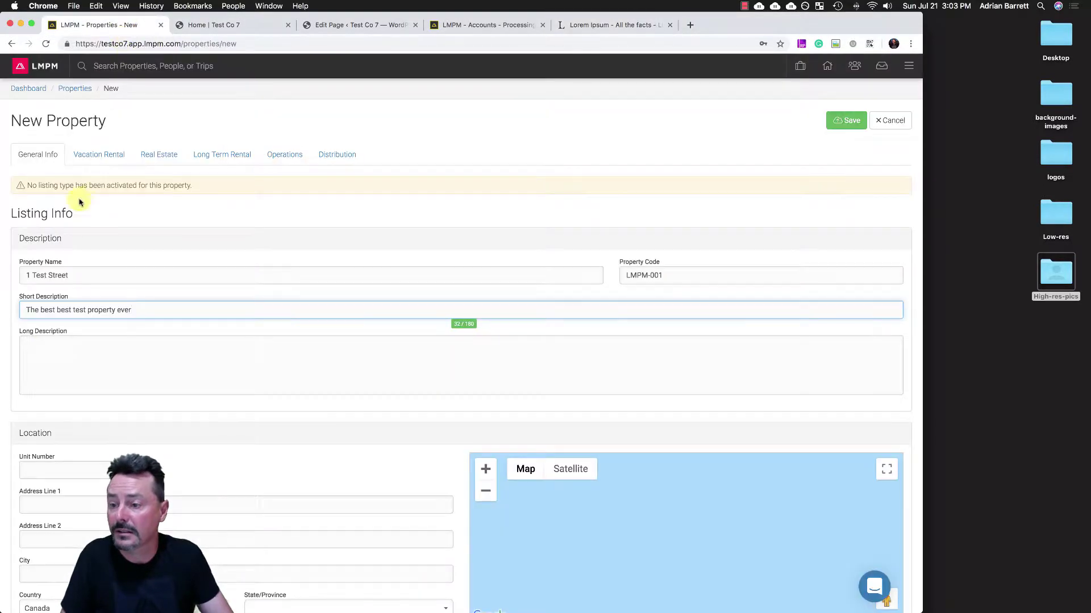
# - Paste the Lorem Ipsum paragraph twice into the Long Description
pyautogui.click(45, 343)
pyautogui.press('super+v')
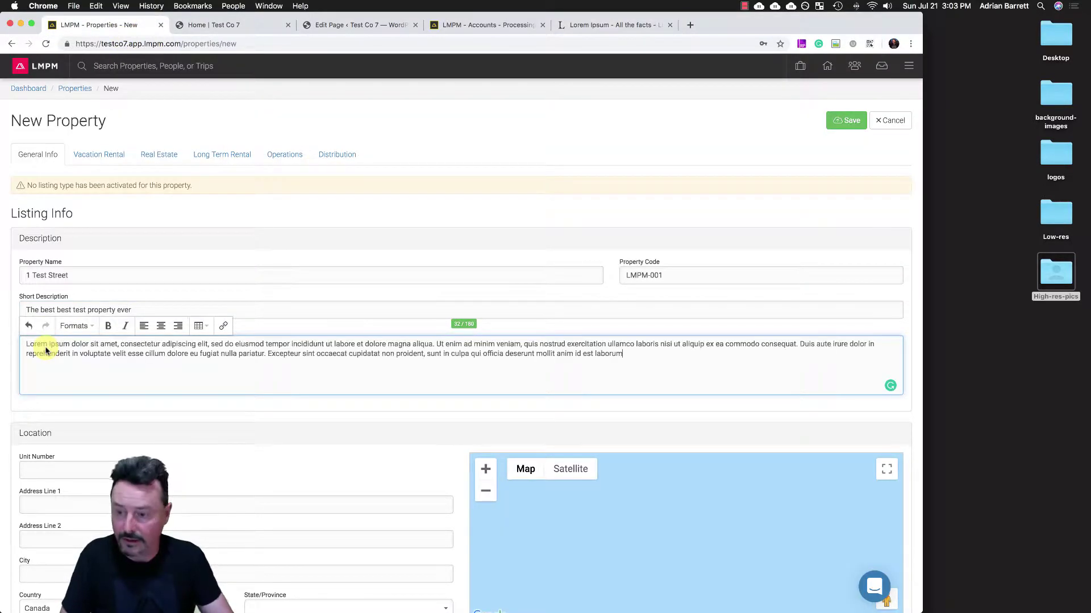
pyautogui.press('Return')
pyautogui.press('super+v')
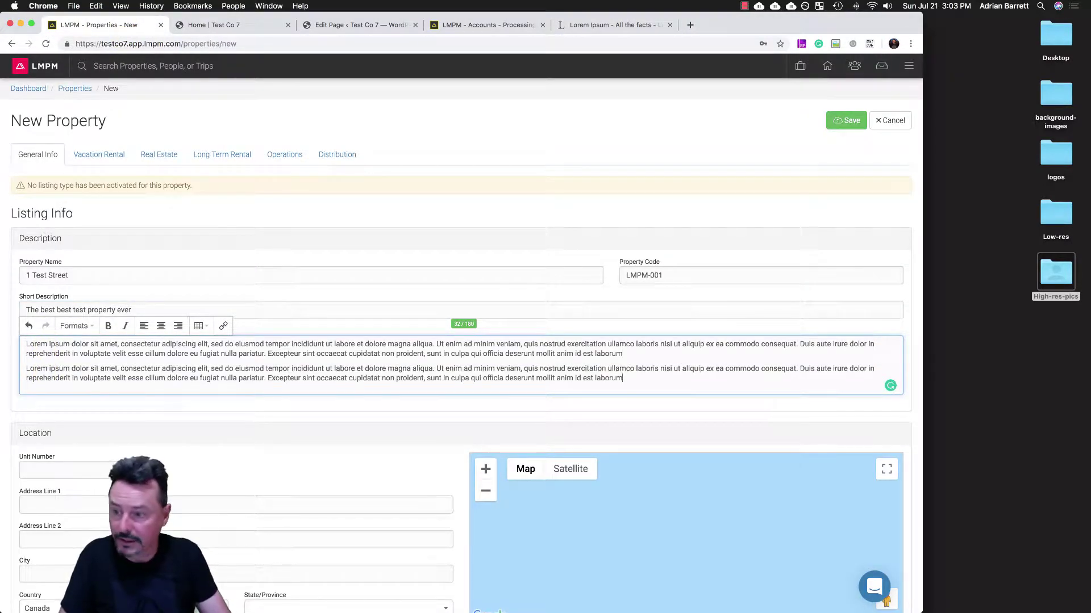
# - Add 'Header' and 'Sub-header' lines above the first and second paragraphs
pyautogui.click(27, 348)
pyautogui.write('Header')
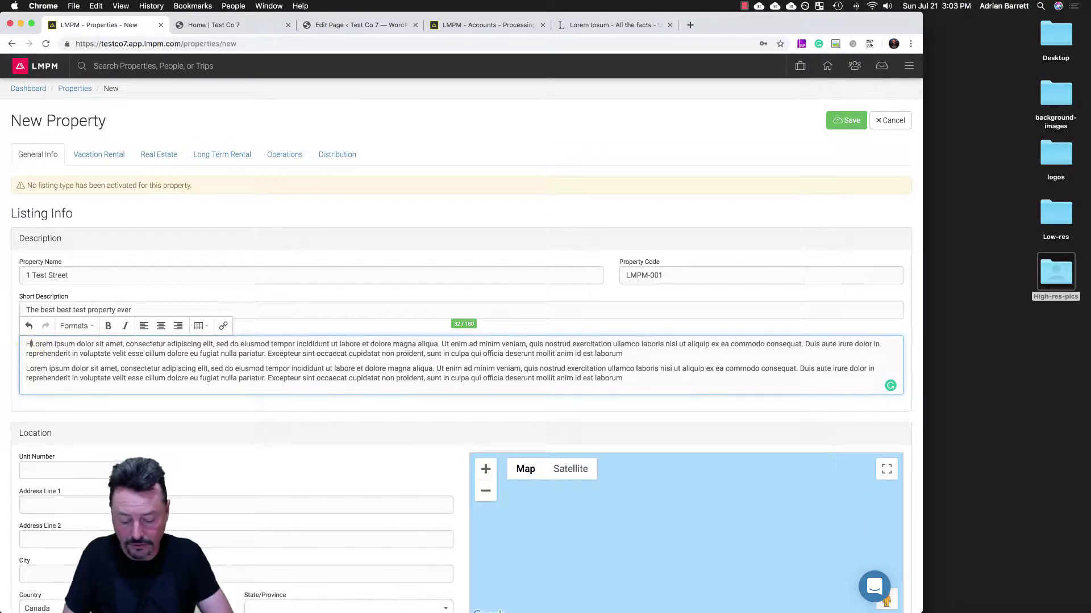
pyautogui.press('Return')
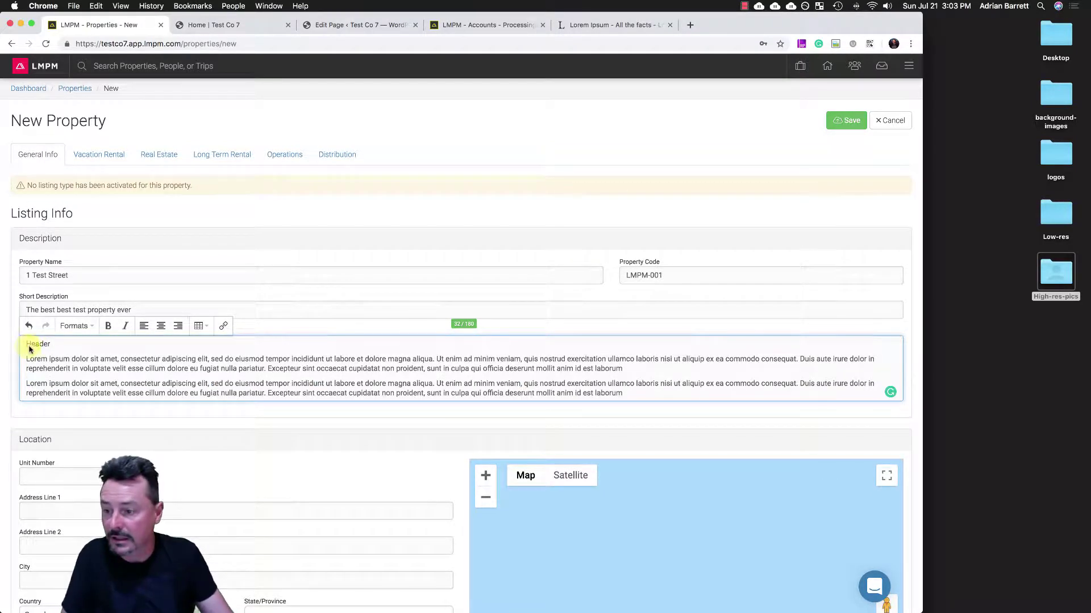
pyautogui.click(91, 344)
pyautogui.click(25, 385)
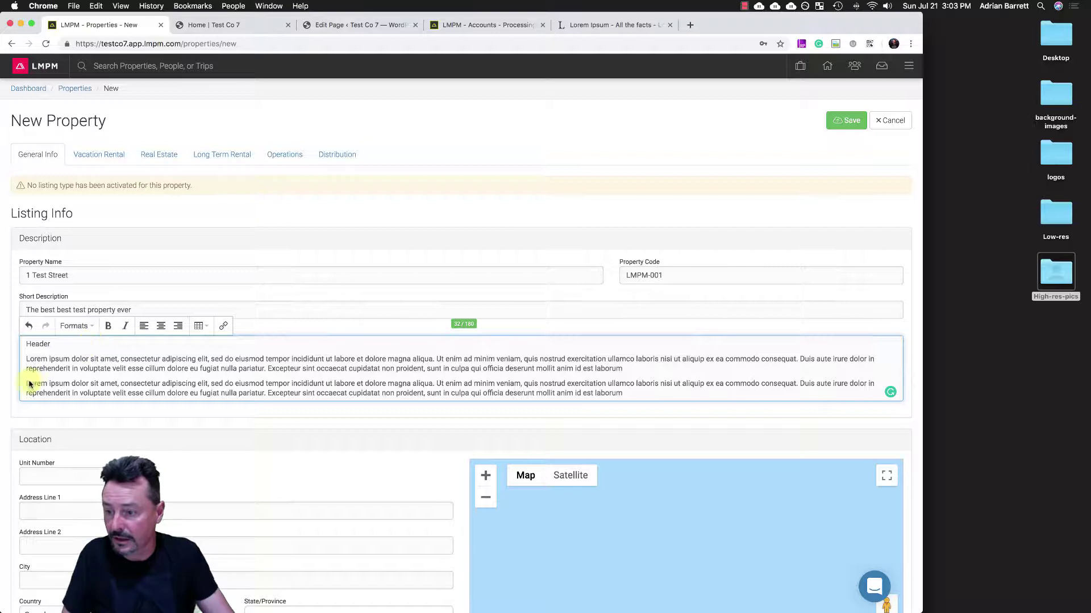
pyautogui.write('Sub-heade')
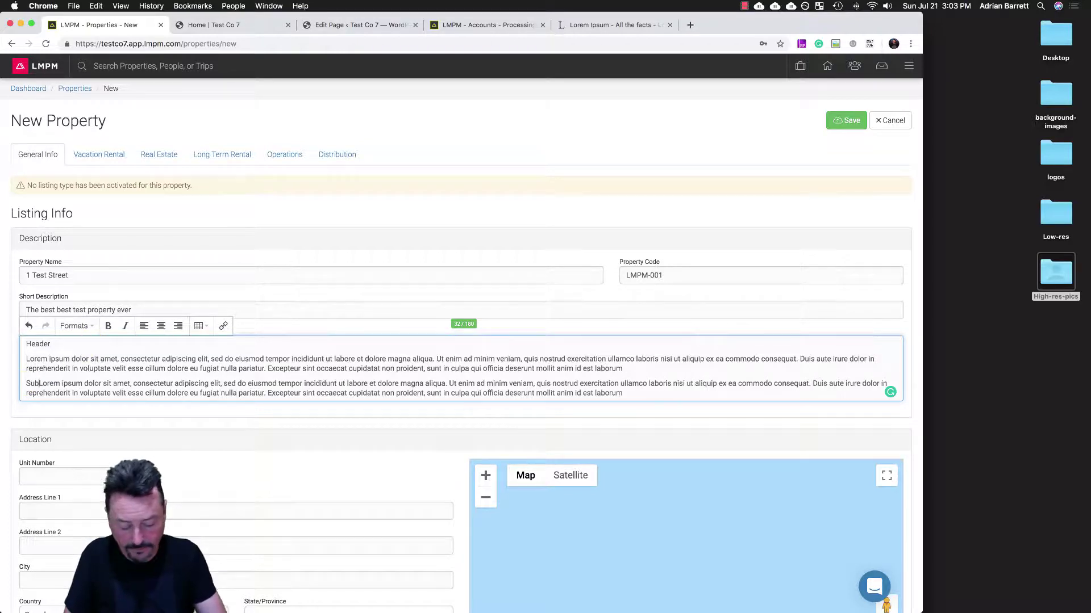
pyautogui.write('r')
pyautogui.press('Return')
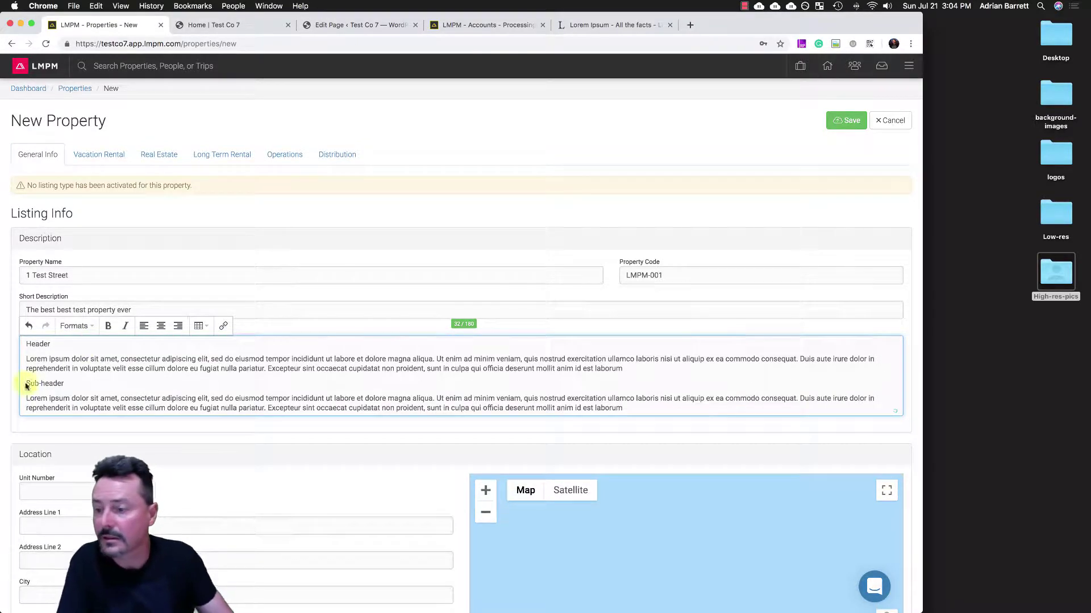
# - Format 'Header' as a Heading and 'Sub-header' as a Subheading
pyautogui.moveTo(57, 345); pyautogui.dragTo(22, 345)
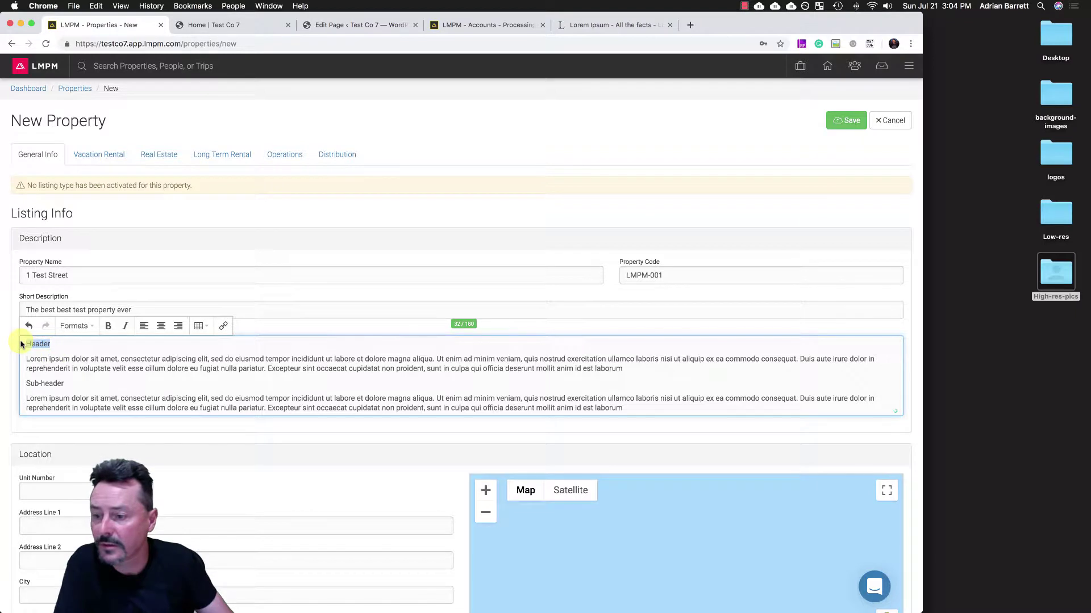
pyautogui.click(76, 325)
pyautogui.click(86, 347)
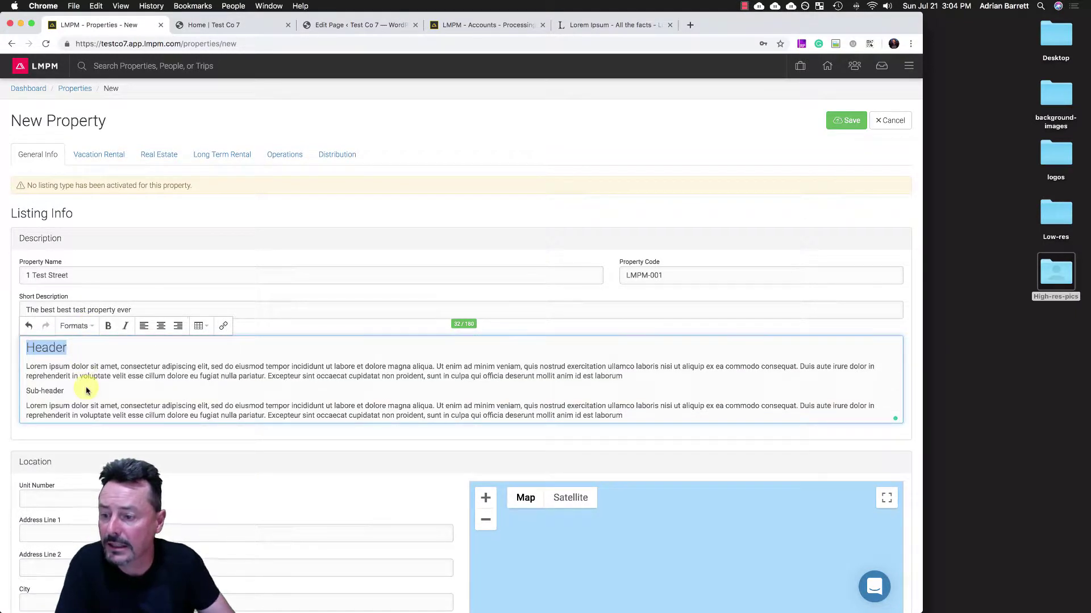
pyautogui.scroll(-2, 87, 390)
pyautogui.moveTo(64, 349); pyautogui.dragTo(21, 348)
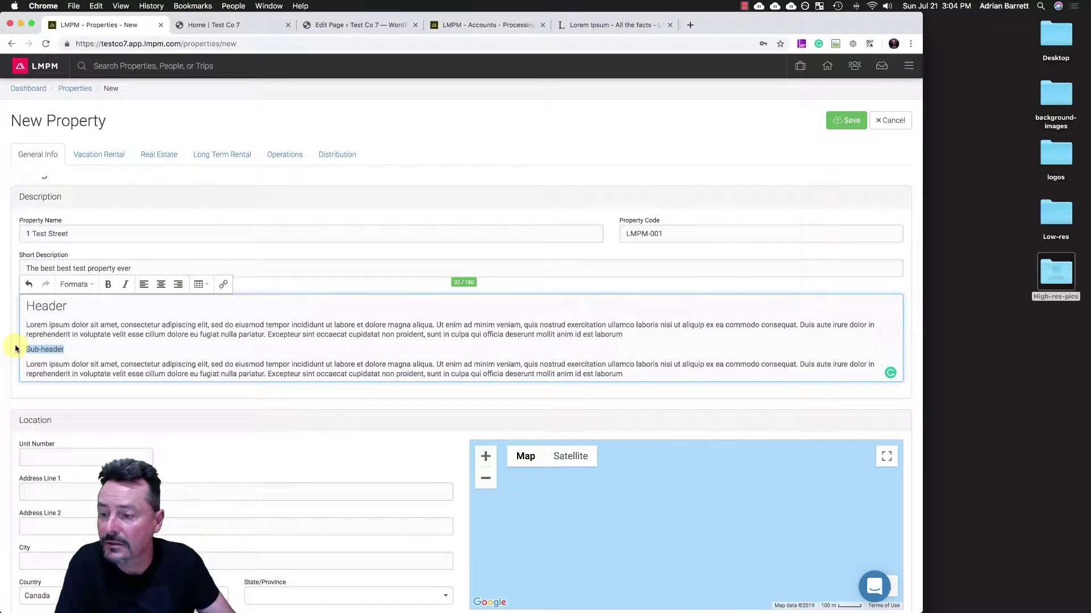
pyautogui.click(87, 285)
pyautogui.click(75, 322)
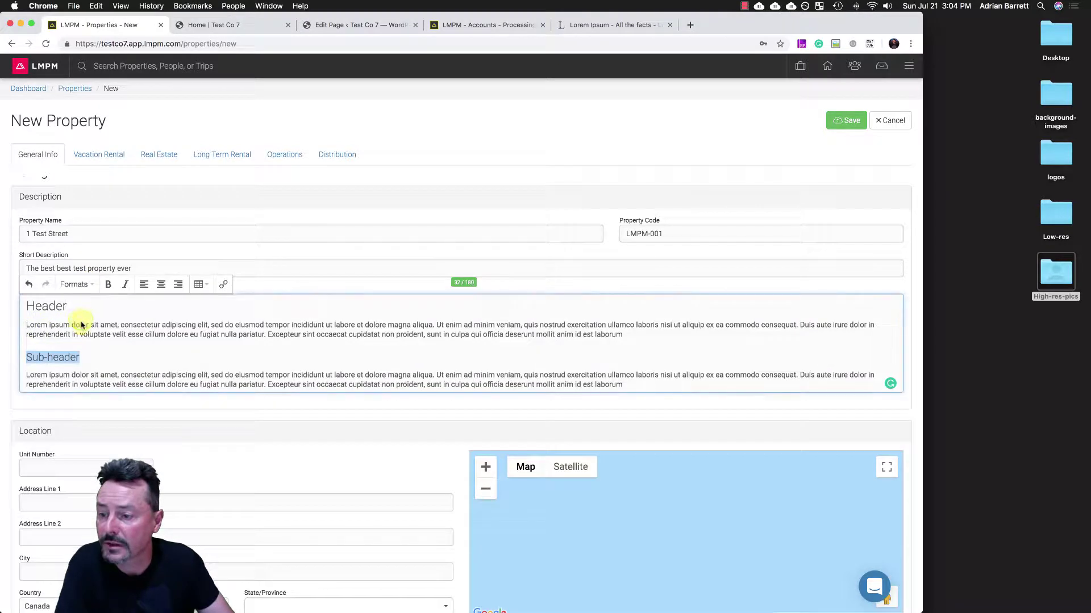
pyautogui.click(64, 466)
# - Enter the unit number, street address and city Vancouver, and choose province British Columbia
pyautogui.scroll(-2, 62, 462)
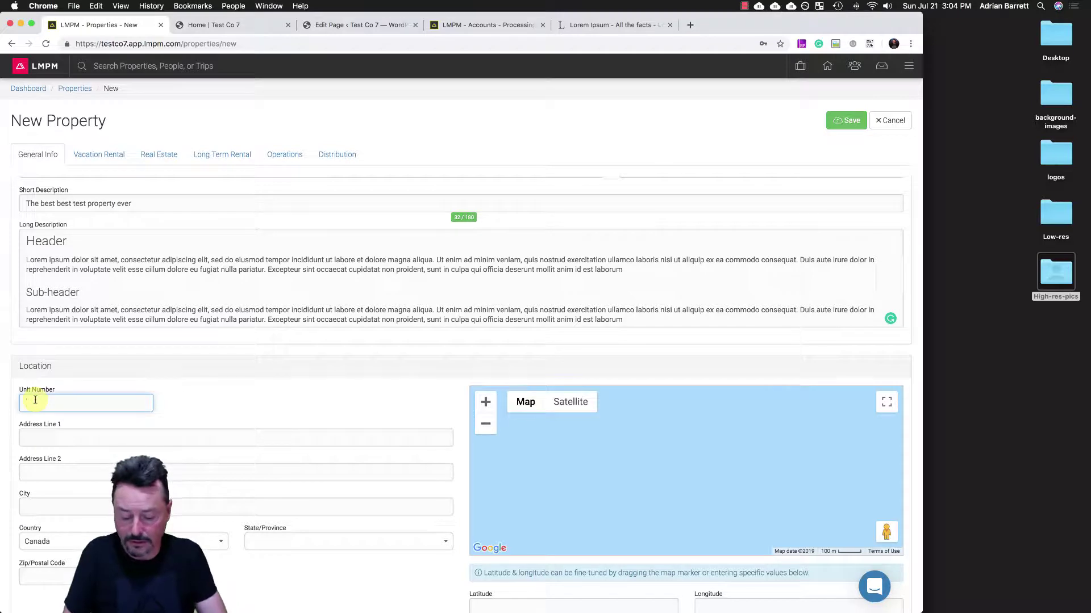
pyautogui.write('218')
pyautogui.click(47, 437)
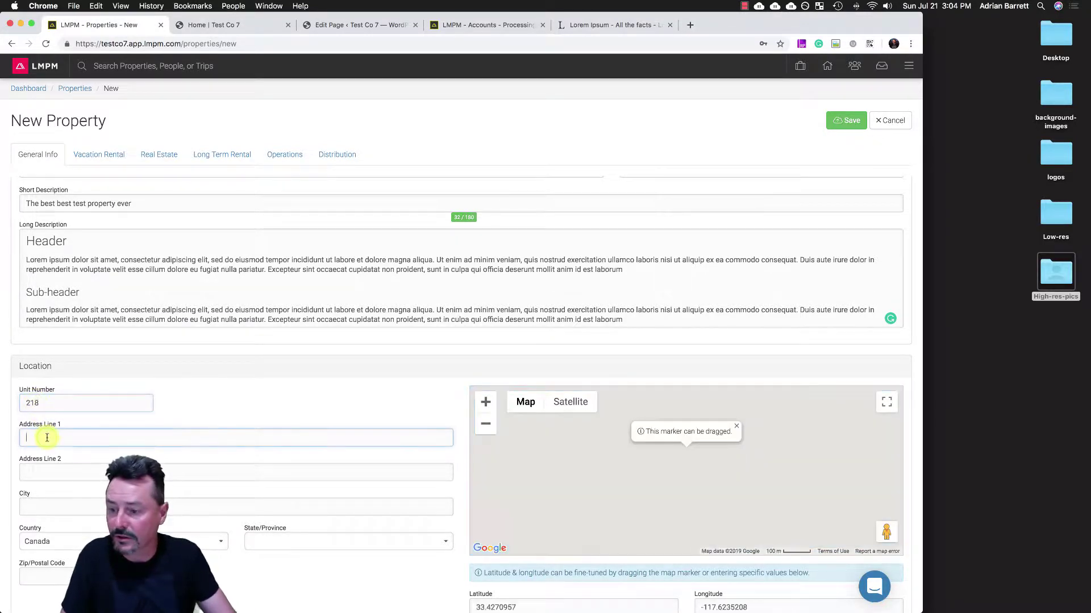
pyautogui.scroll(-3, 47, 438)
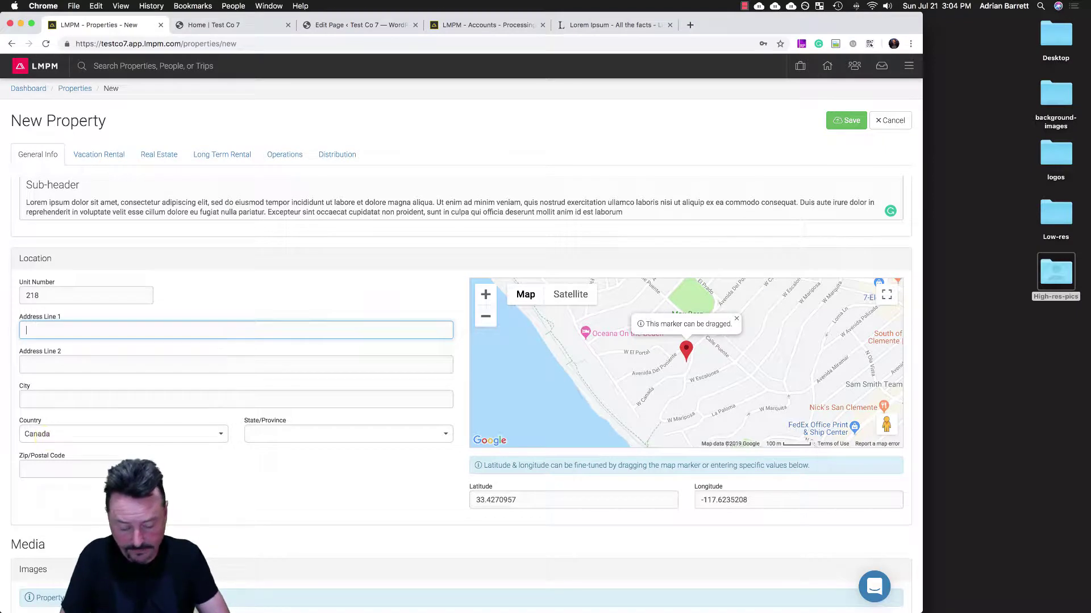
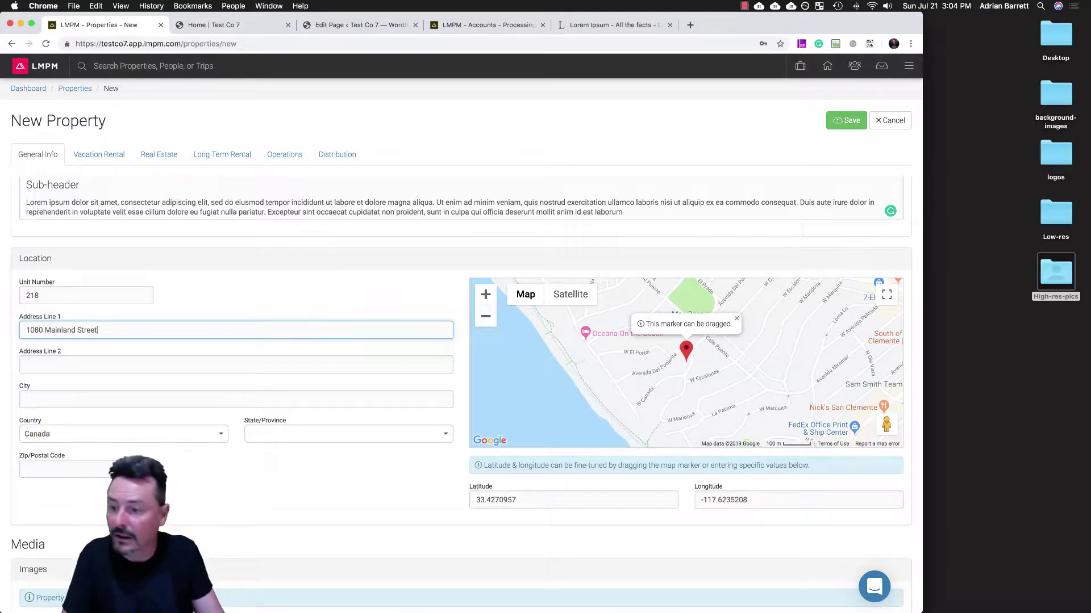
pyautogui.click(45, 401)
pyautogui.write('Va')
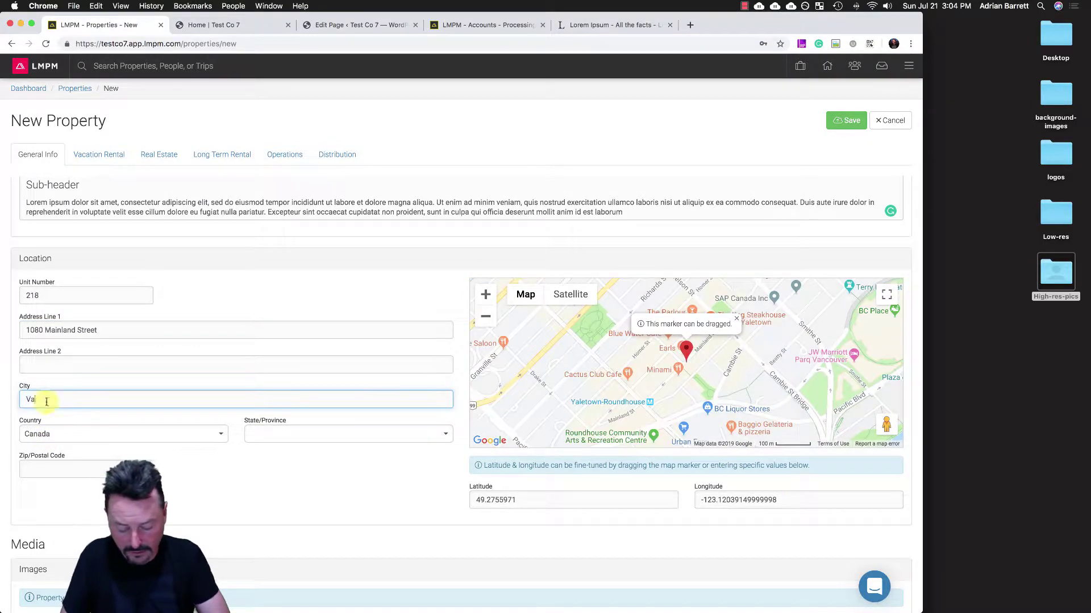
pyautogui.write('ncouver')
pyautogui.click(271, 433)
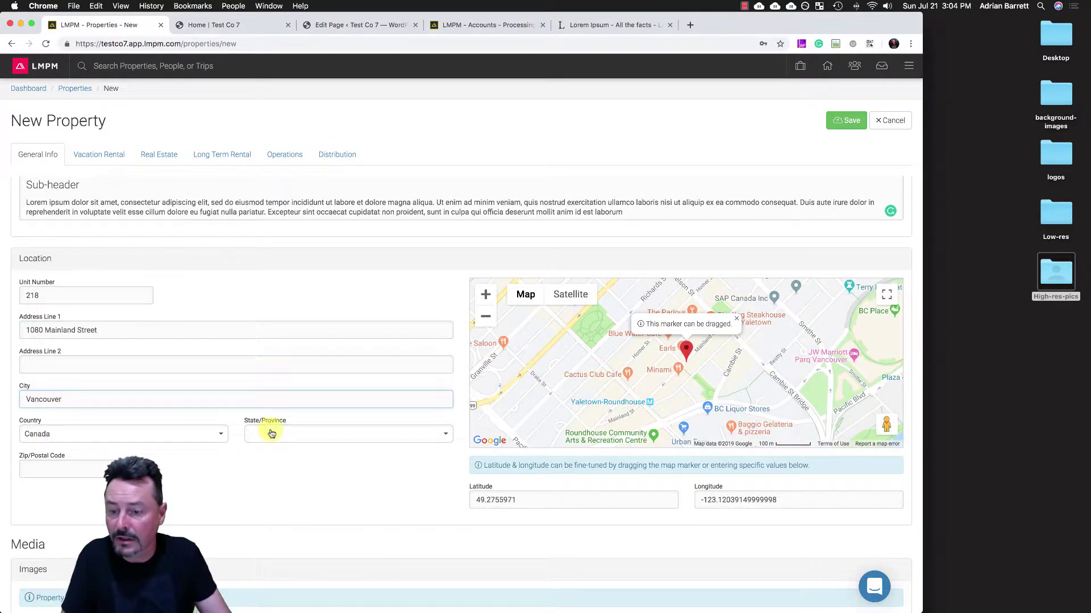
pyautogui.click(267, 504)
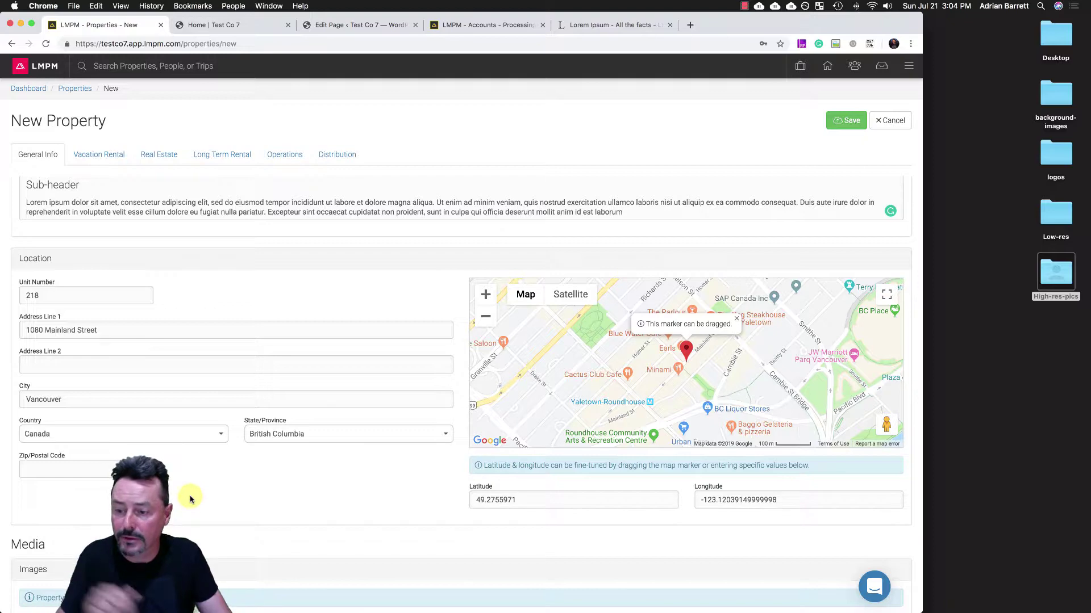
pyautogui.scroll(-10, 190, 498)
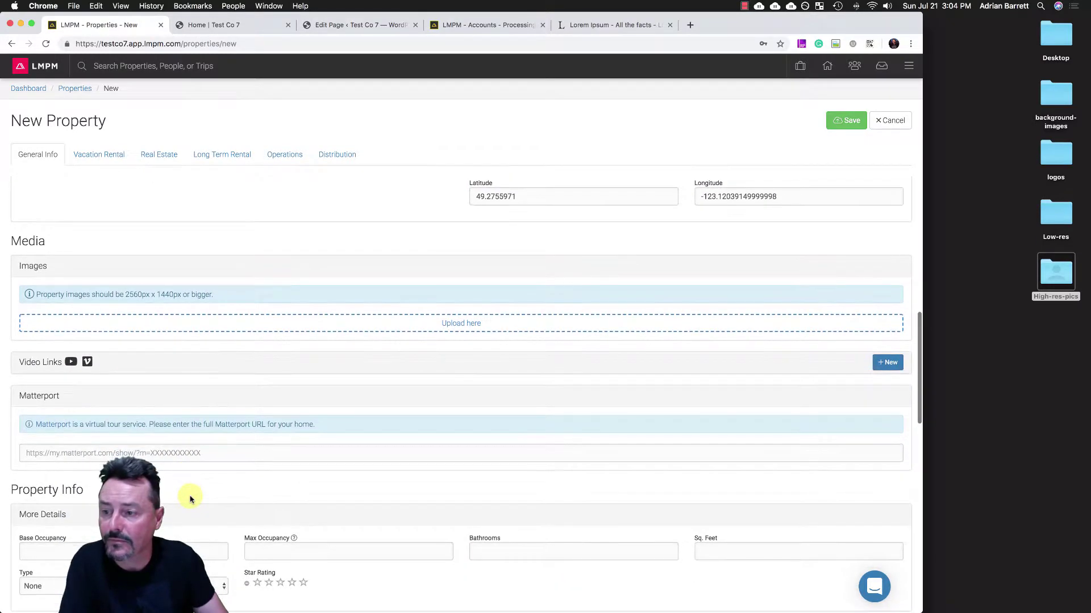
# - Drag the High-res-pics folder from Finder into the Images drop zone, adding 19 photos
pyautogui.scroll(-2, 191, 498)
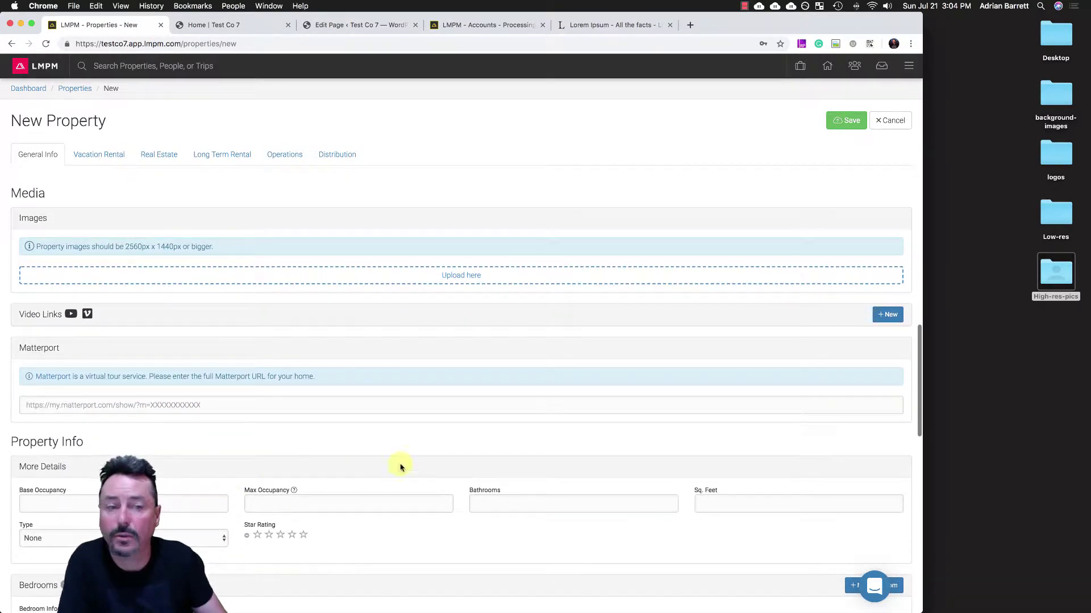
pyautogui.click(1064, 343)
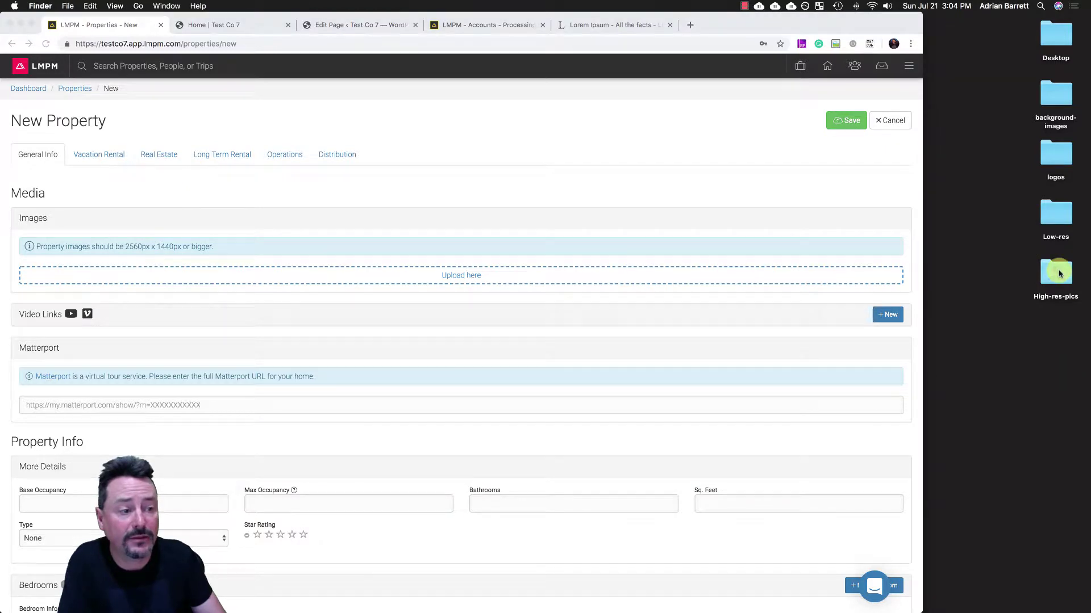
pyautogui.moveTo(1058, 274); pyautogui.dragTo(437, 278)
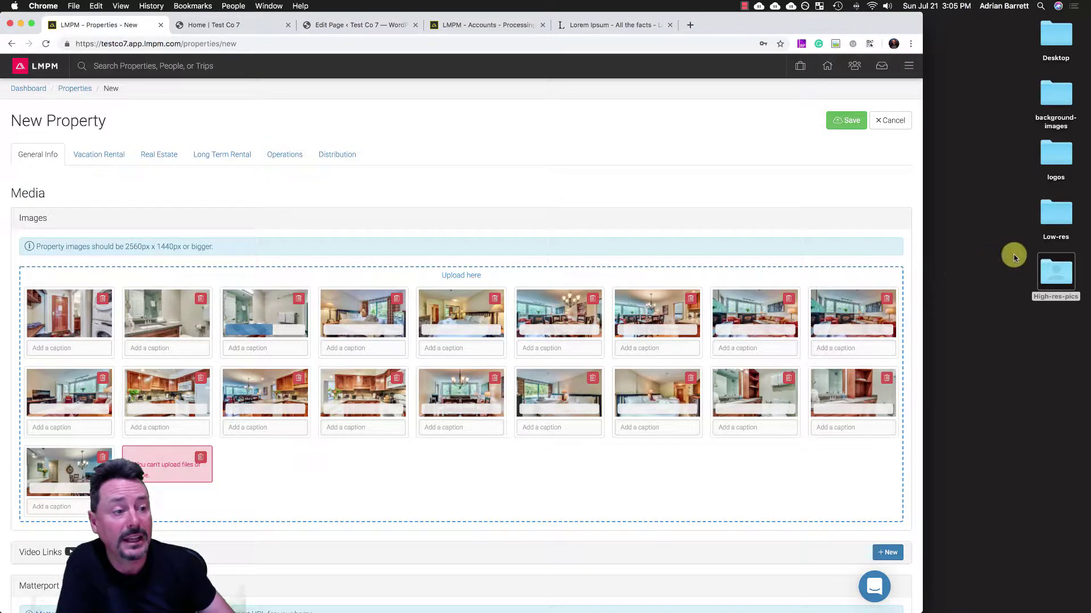
# - Add image-4.jpg from the Low-res folder to Images, which is rejected as under 1920x1080
pyautogui.click(1041, 230)
pyautogui.doubleClick(1063, 214)
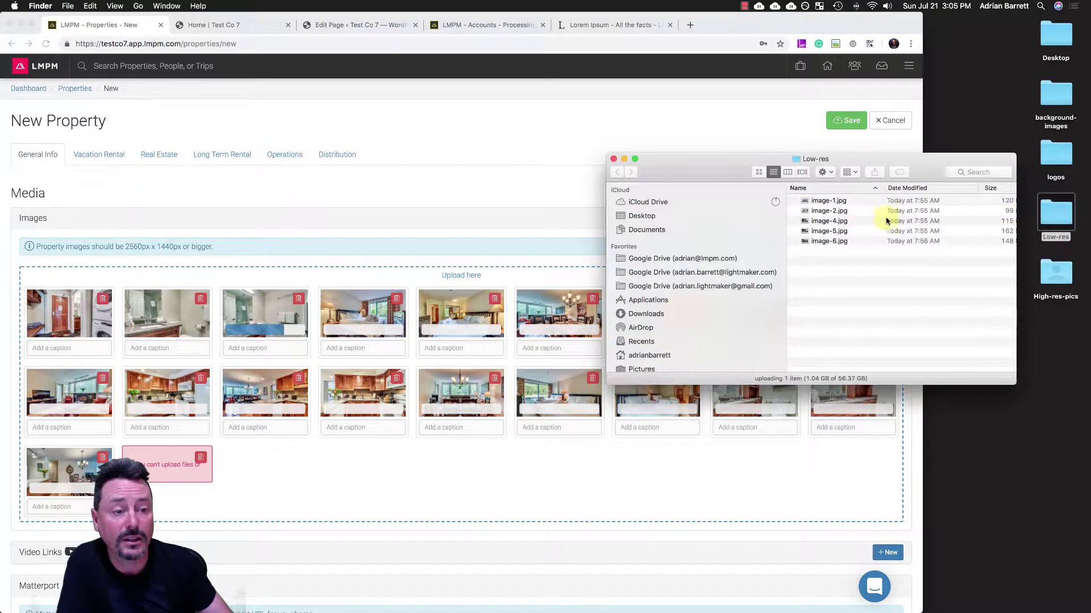
pyautogui.moveTo(827, 221); pyautogui.dragTo(356, 491)
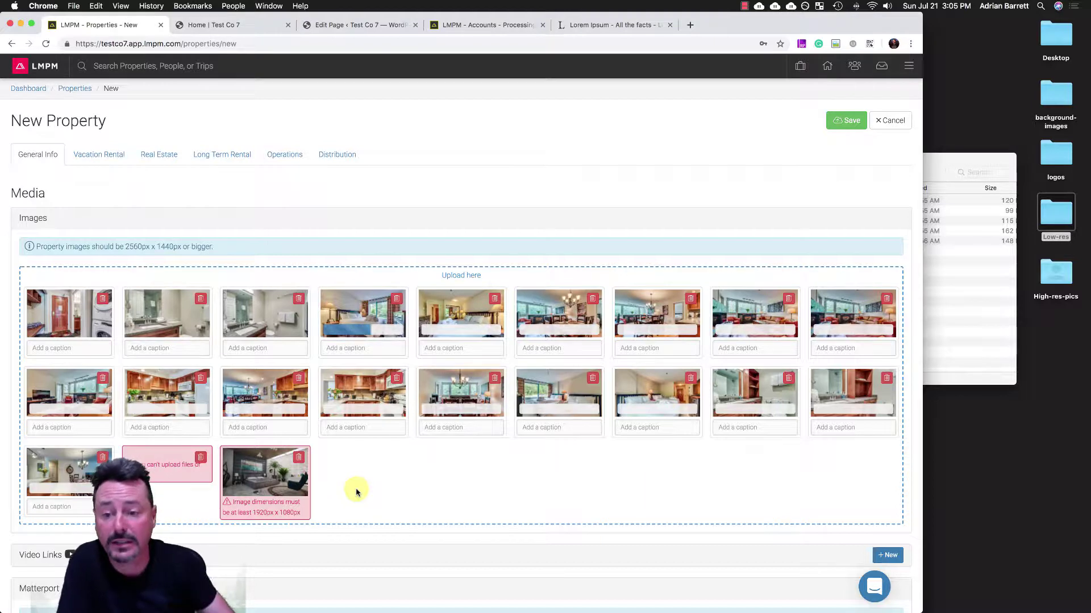
pyautogui.scroll(-5, 357, 492)
pyautogui.scroll(-3, 355, 490)
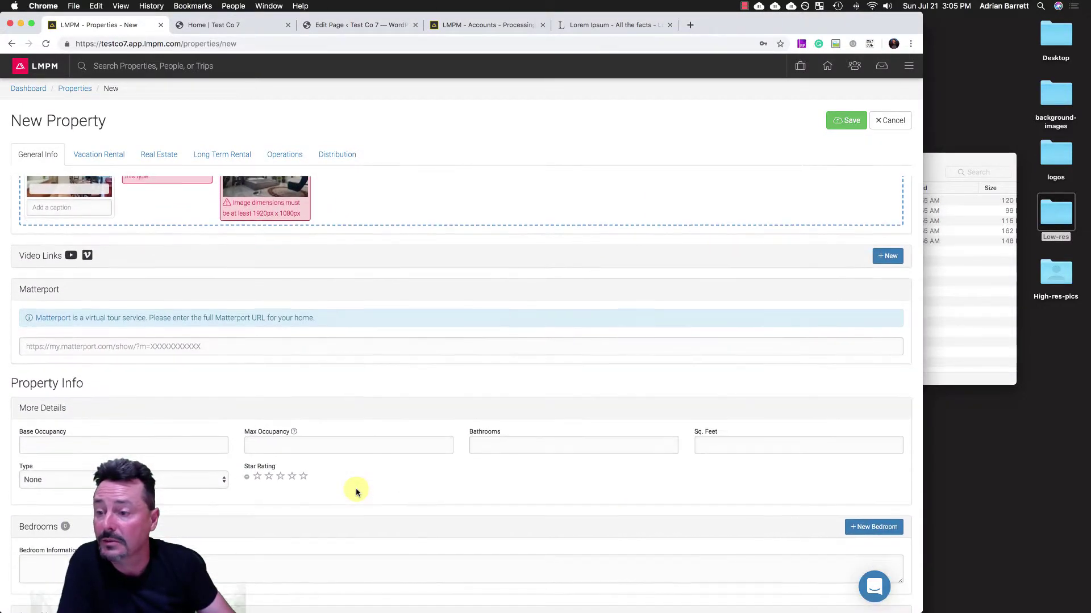
pyautogui.scroll(-1, 289, 237)
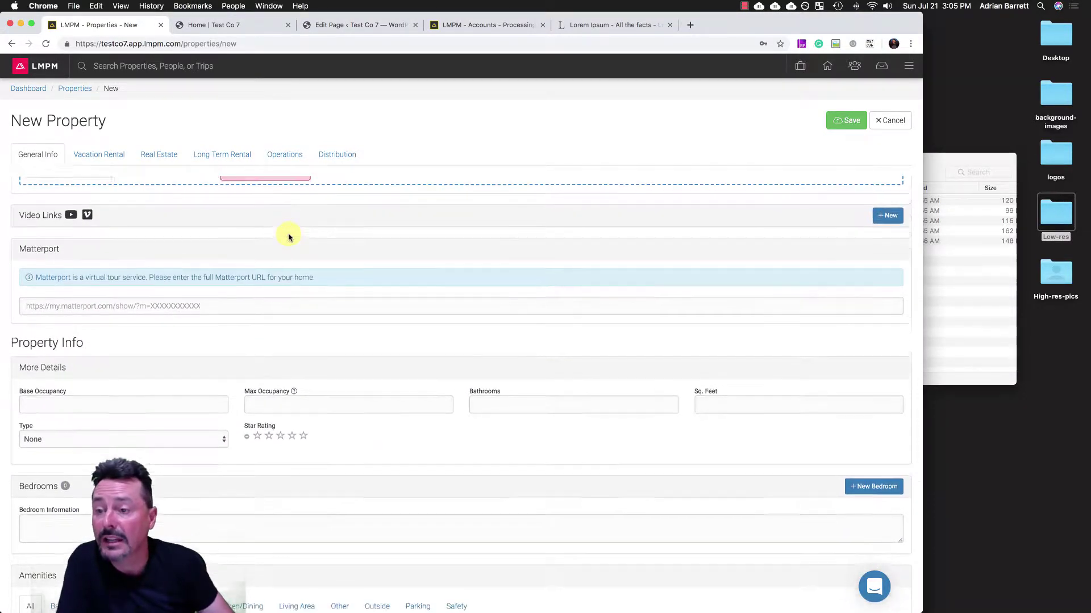
# - Open the 'Setting up your company within LMPM' video on youtube.com/lightmaker
pyautogui.click(690, 25)
pyautogui.write('you')
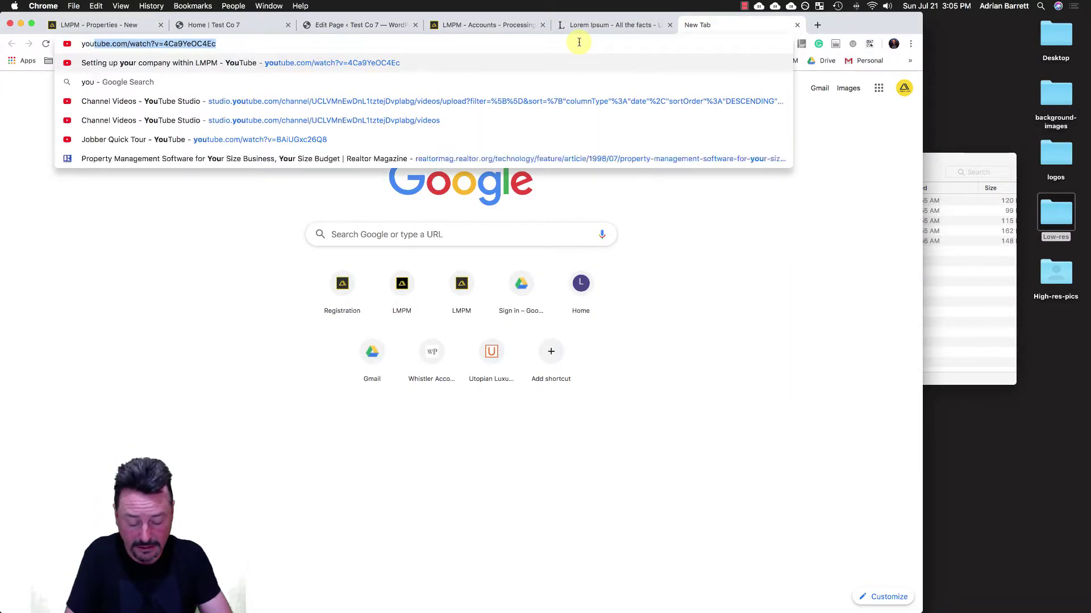
pyautogui.write('tube.co')
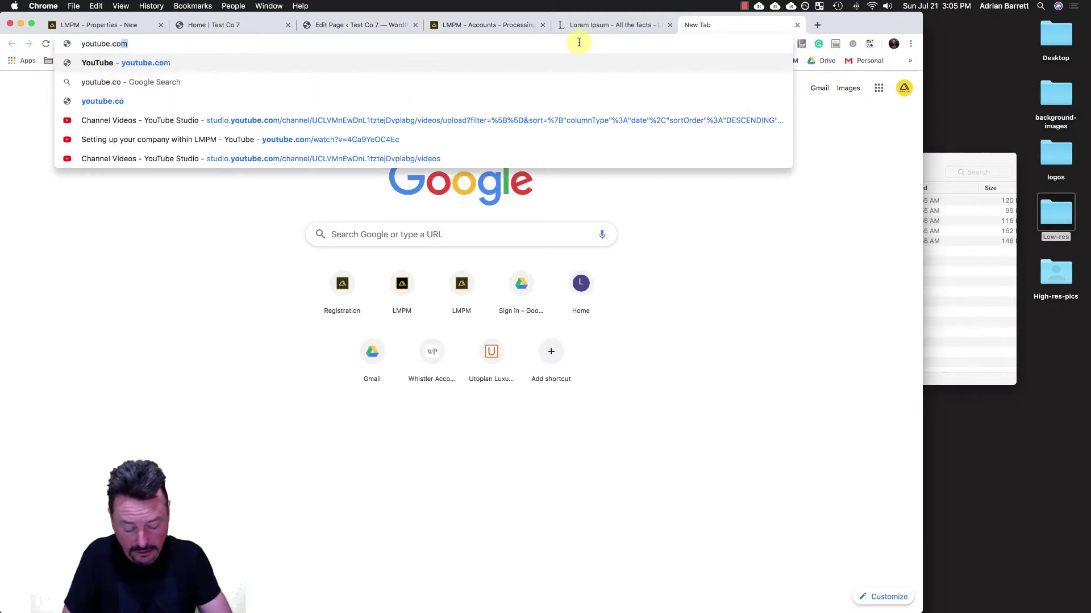
pyautogui.write('m/lightmaker')
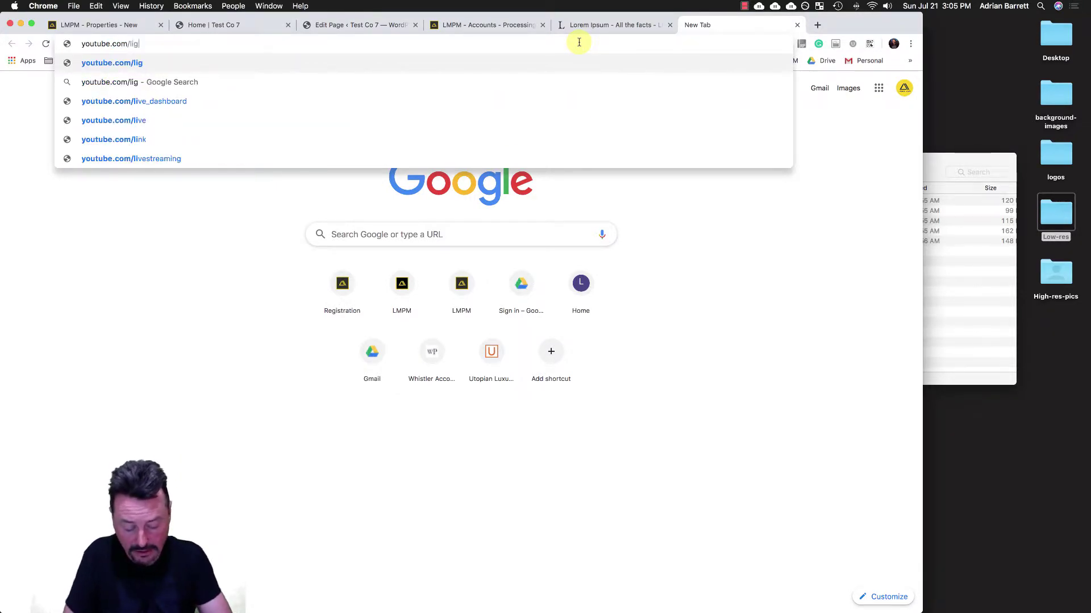
pyautogui.press('Return')
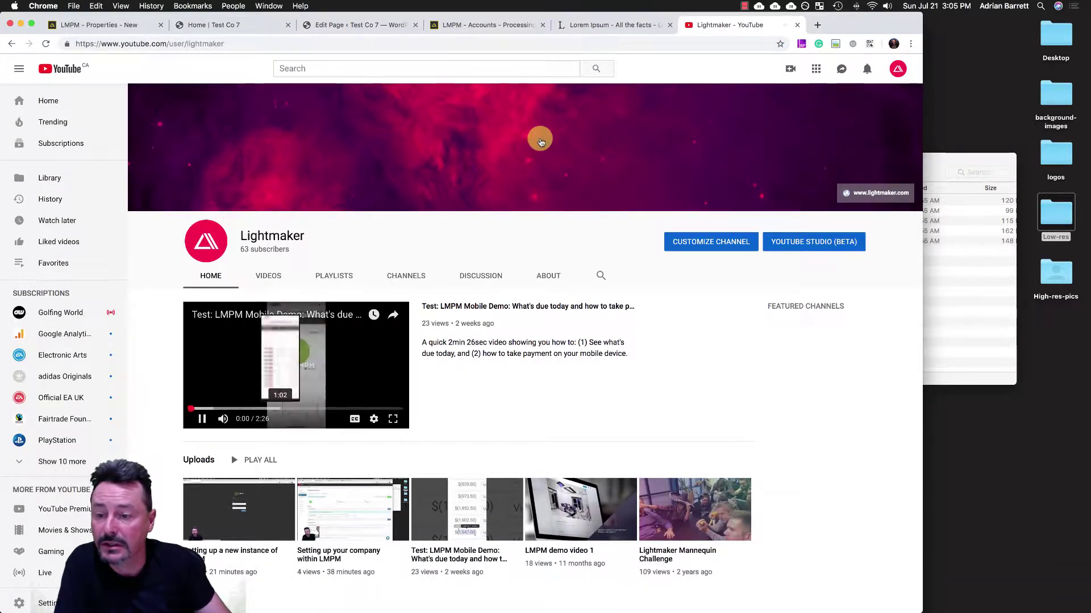
pyautogui.click(202, 419)
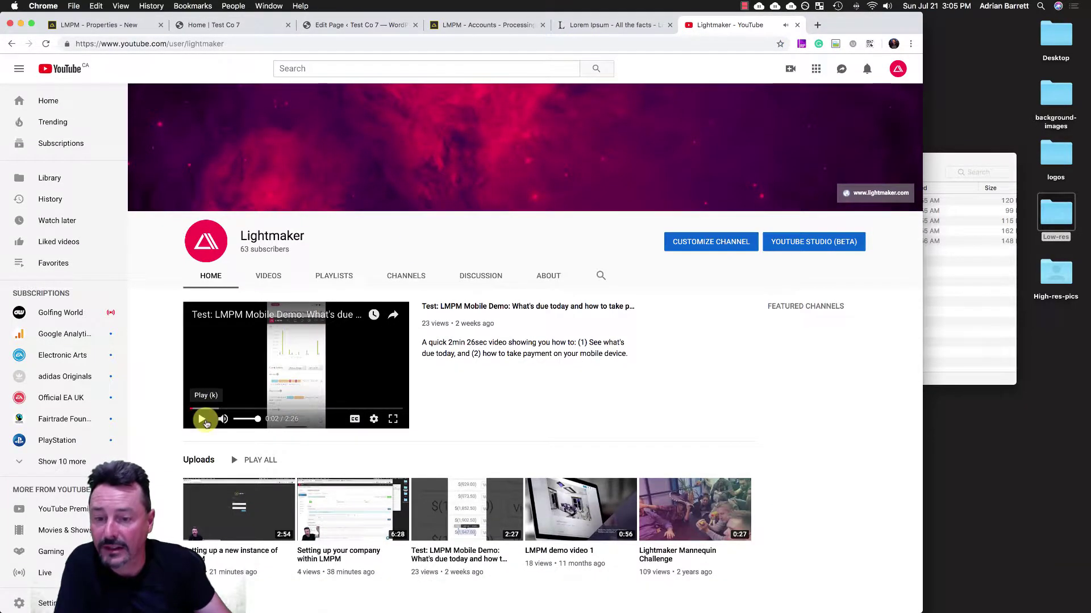
pyautogui.scroll(-1, 206, 423)
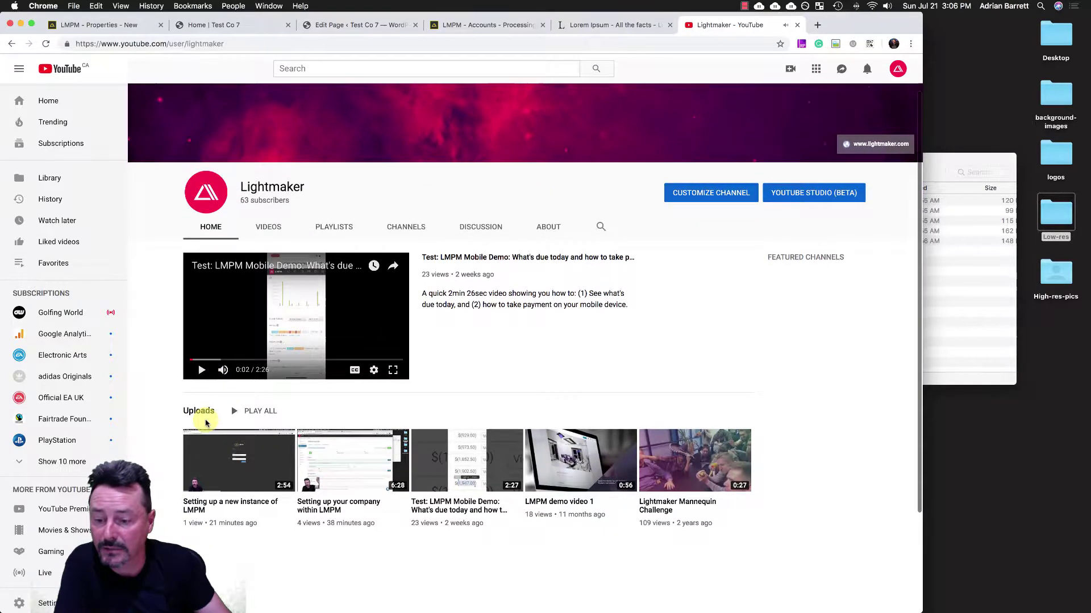
pyautogui.click(316, 506)
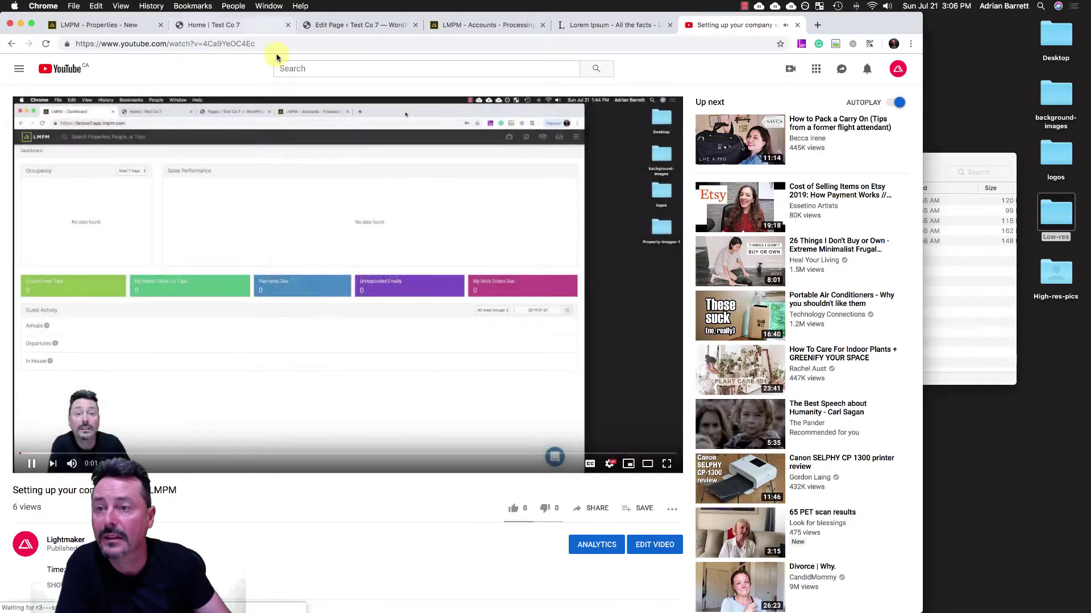
# - Copy the video's URL, pause playback, and return to the LMPM form
pyautogui.click(276, 45)
pyautogui.press('super+c')
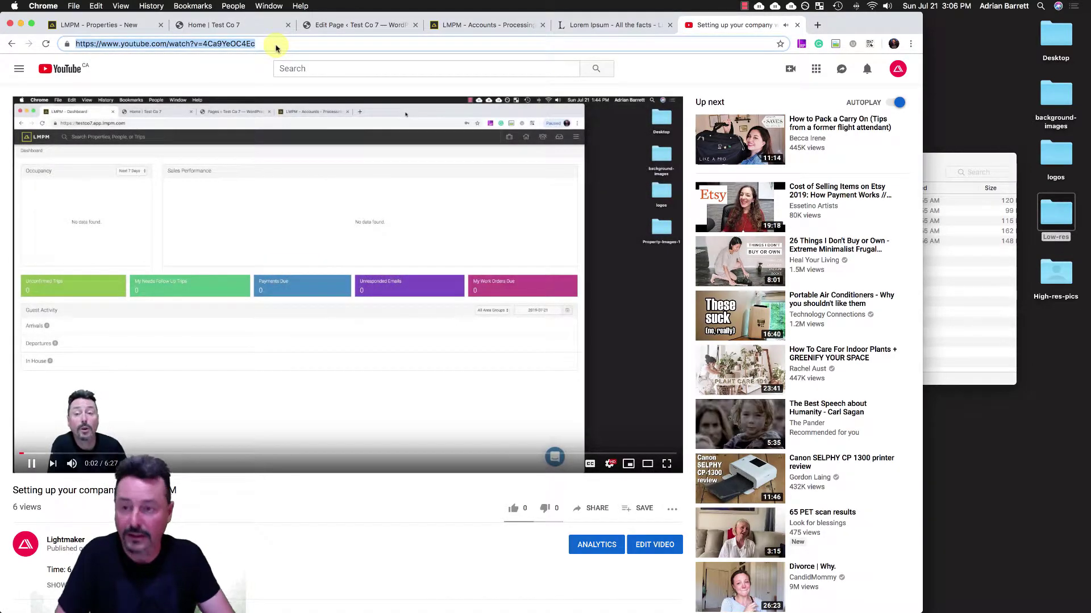
pyautogui.click(31, 461)
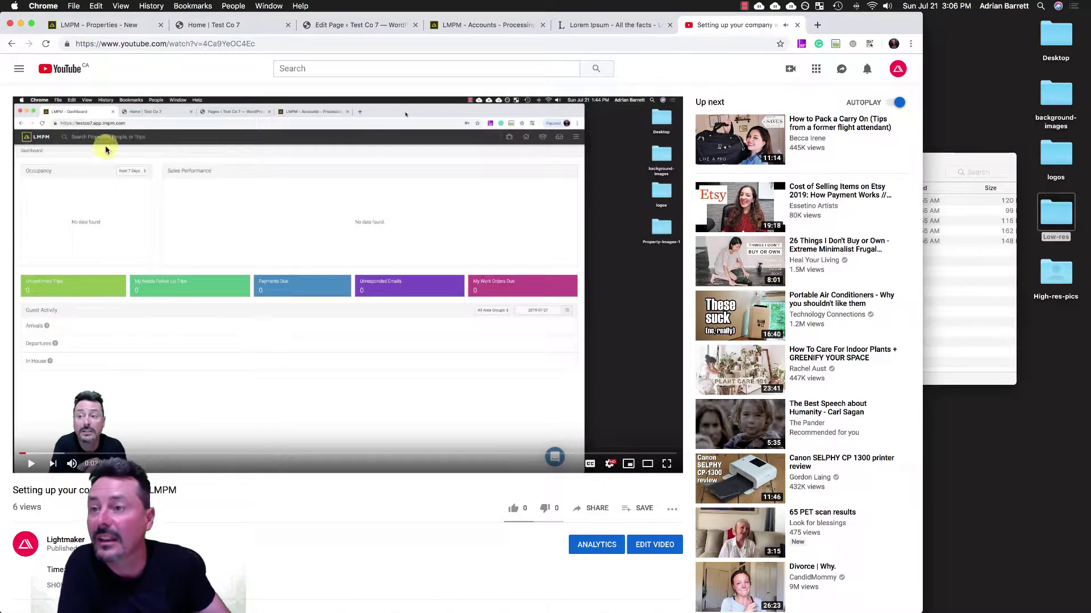
pyautogui.click(135, 28)
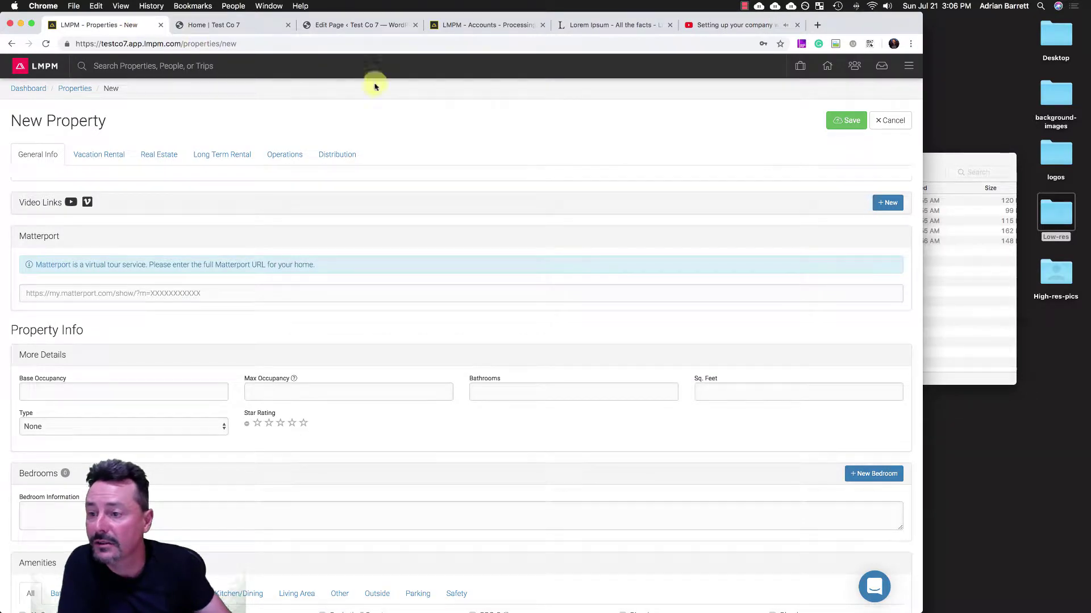
# - Add video link 'YouTube Test 1' with the pasted YouTube URL and description 'Quick demo of the'
pyautogui.click(886, 202)
pyautogui.click(102, 237)
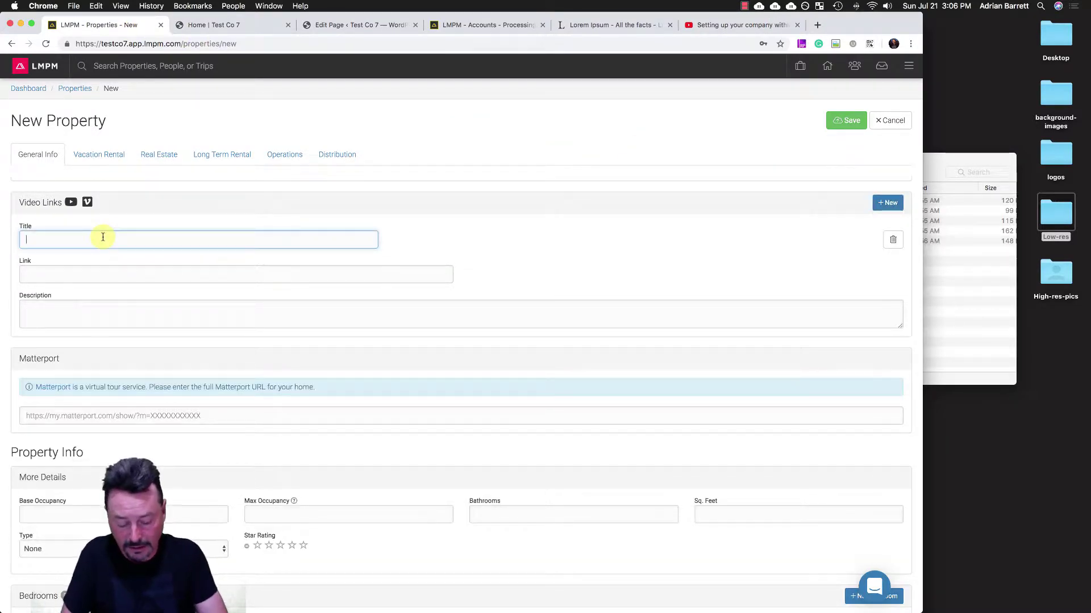
pyautogui.write('YouTub')
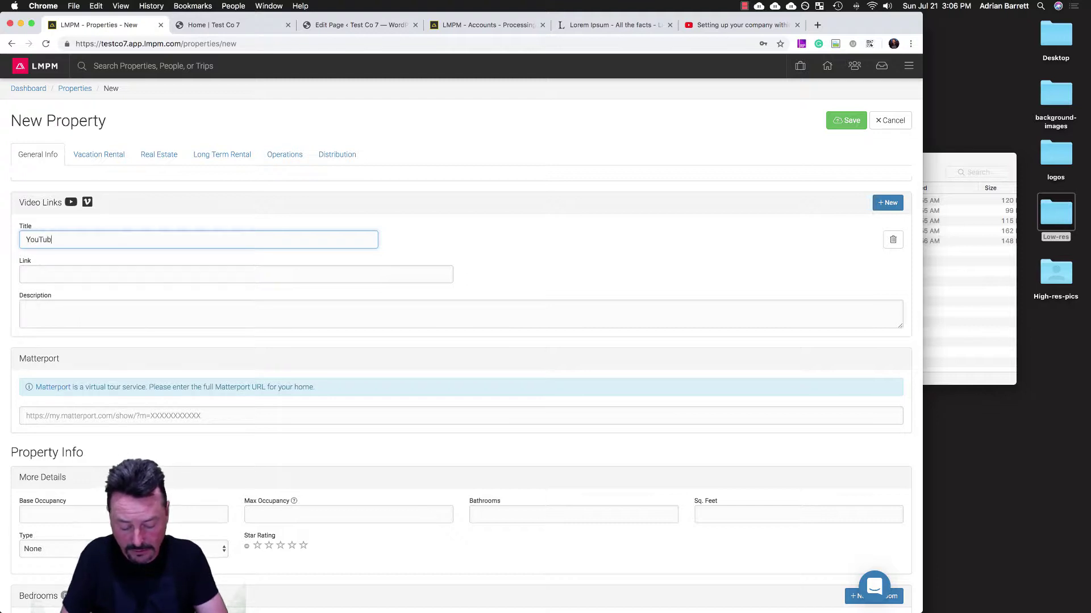
pyautogui.write('e Test 1')
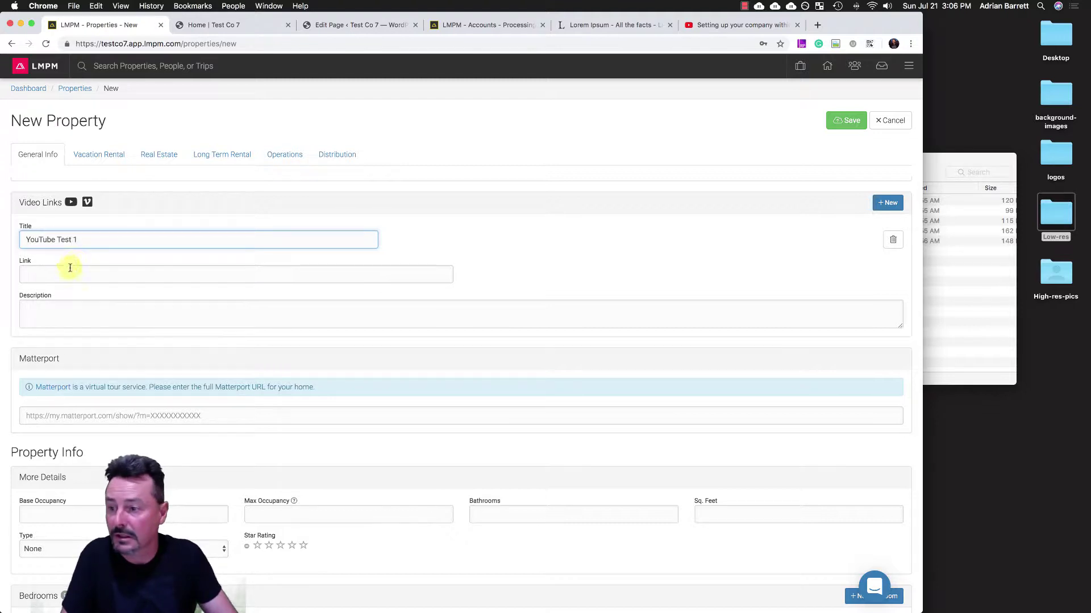
pyautogui.click(67, 271)
pyautogui.press('super+v')
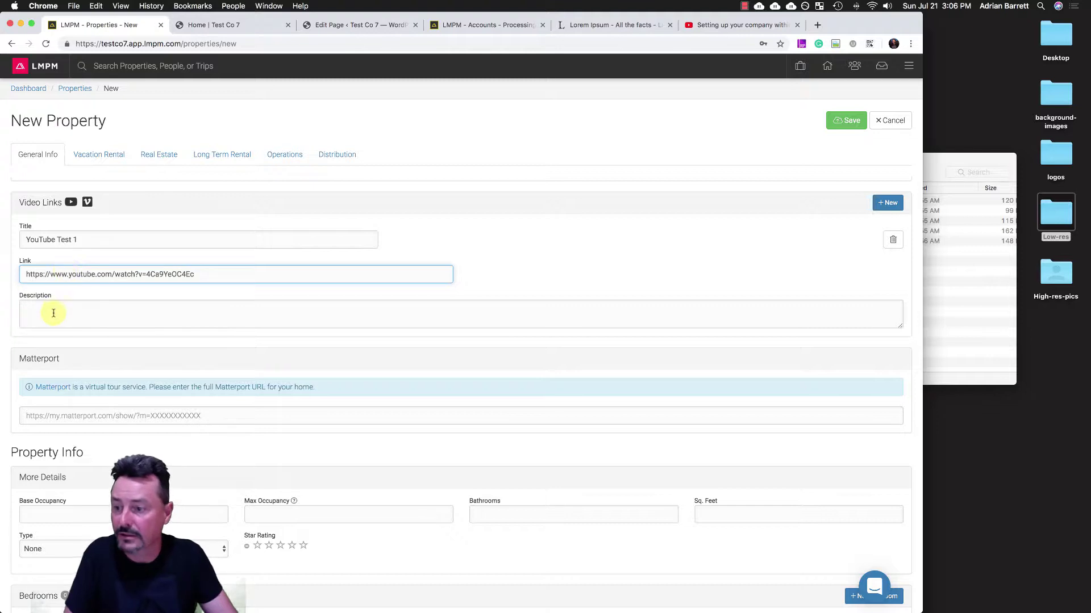
pyautogui.click(53, 313)
pyautogui.write('Quick demo')
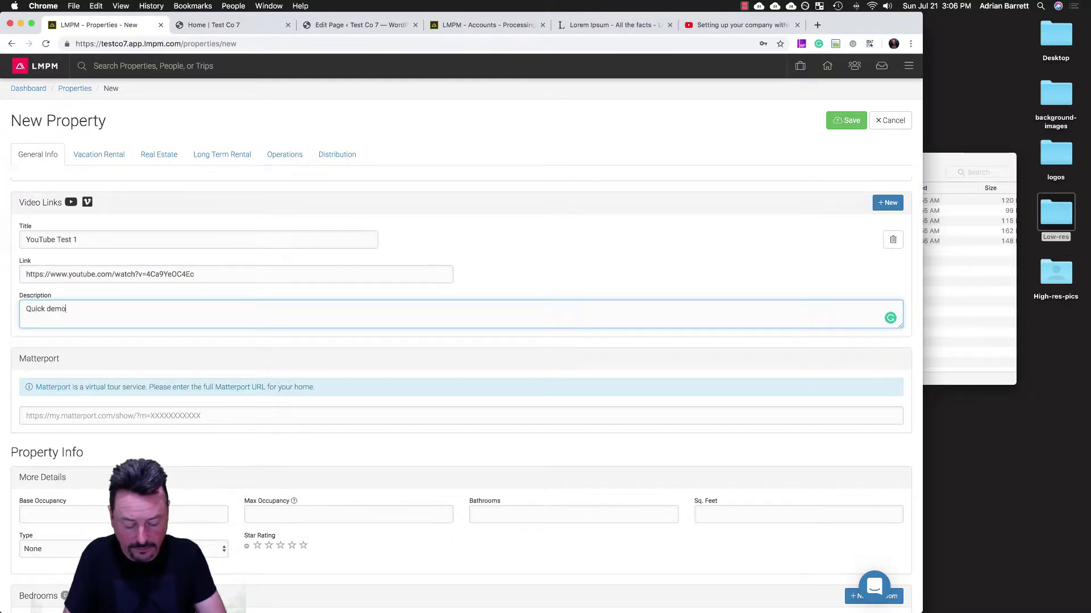
pyautogui.write(' of the')
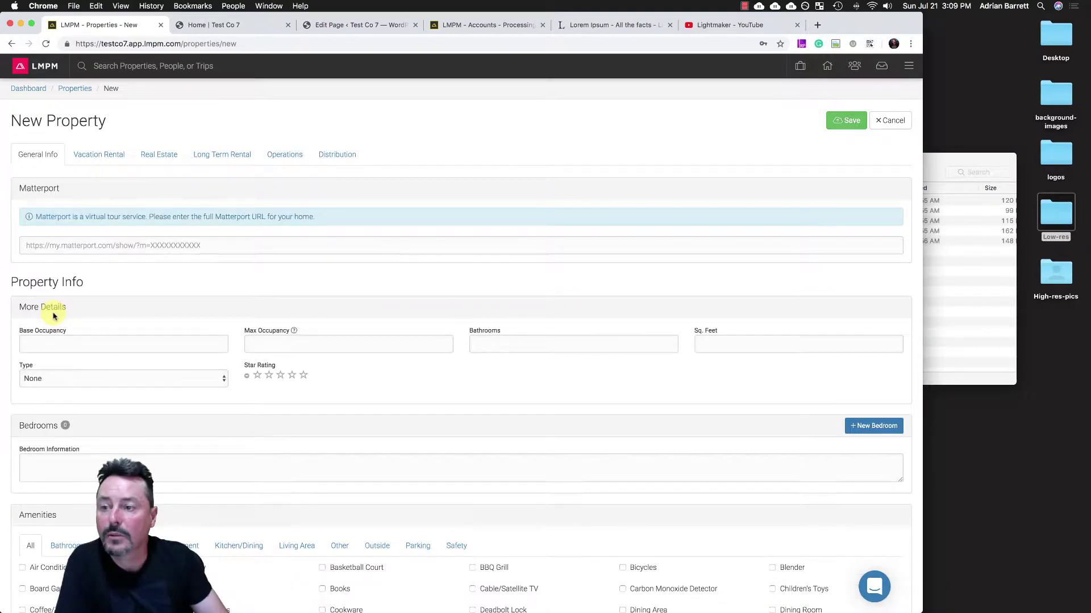
# - Paste the full Matterport tour URL into the Matterport field
pyautogui.click(78, 245)
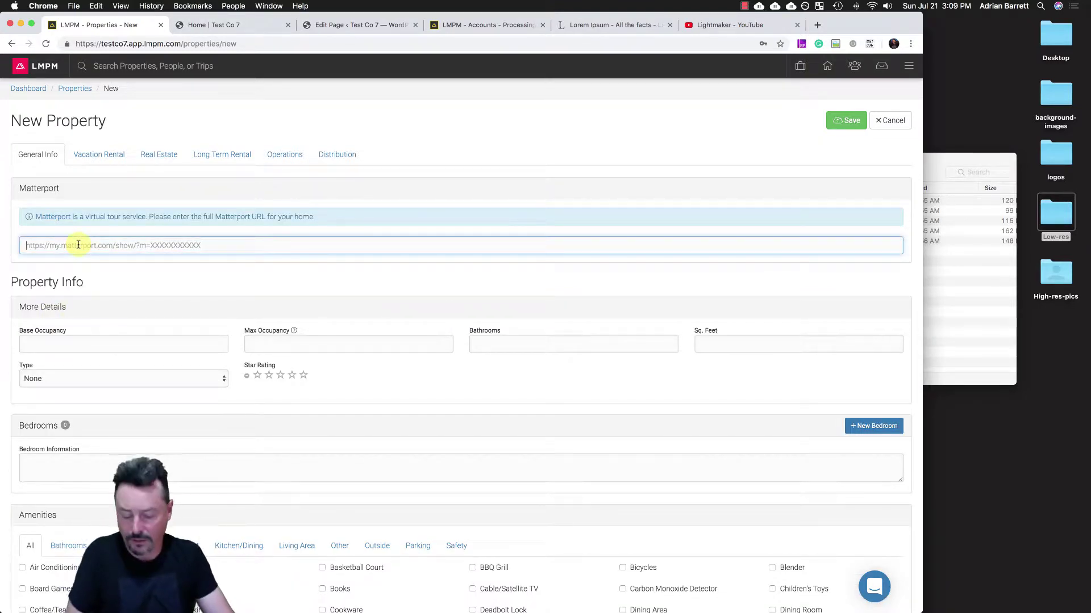
pyautogui.write('https://my.matterport.com/show/?m=sMQEFdtKA9R')
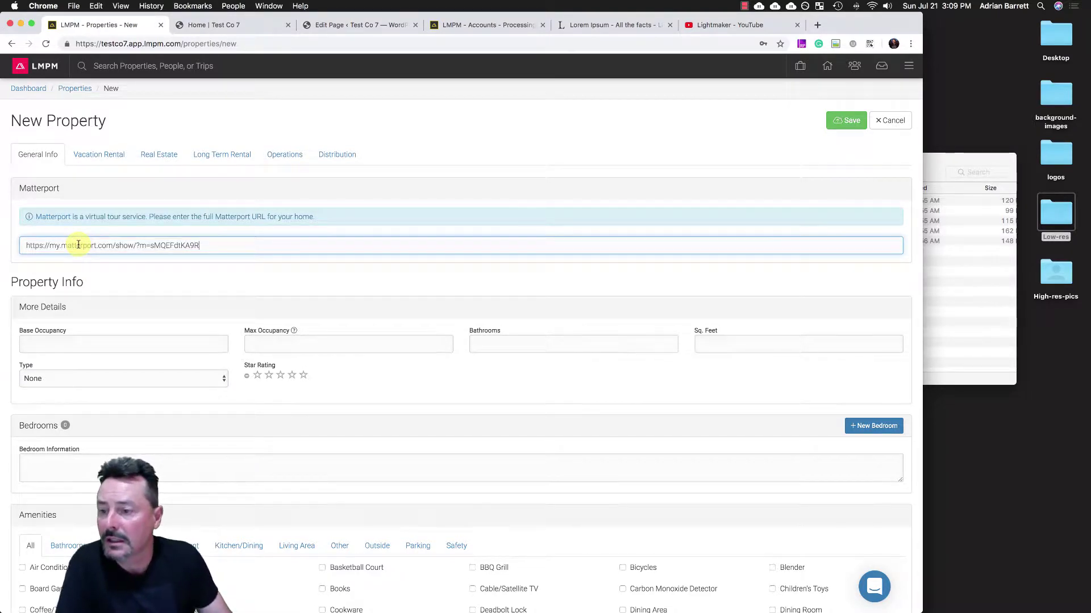
pyautogui.scroll(-3, 253, 244)
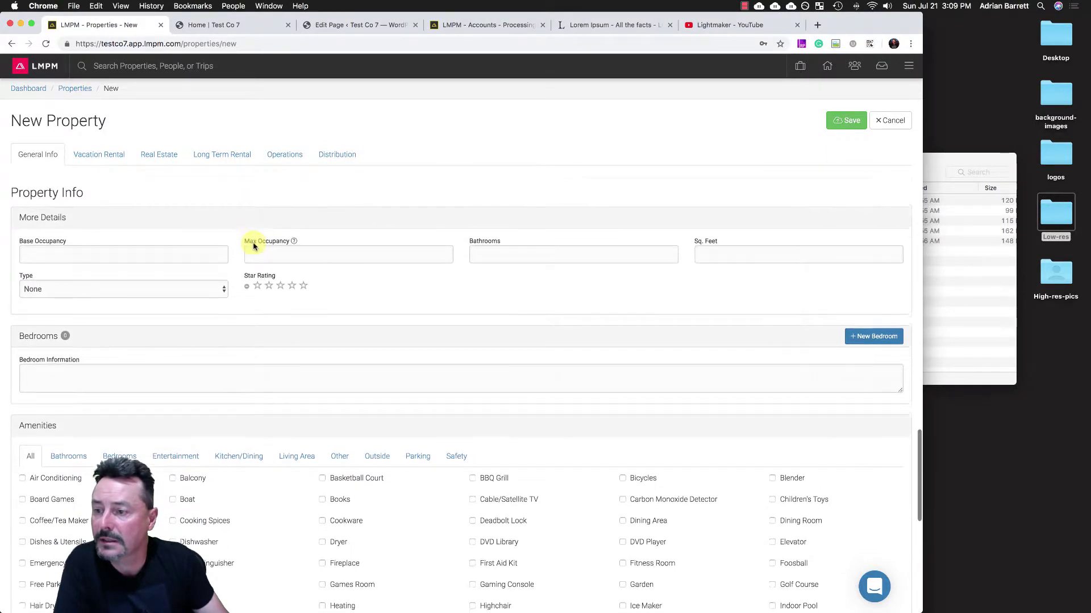
# - Fill More Details: occupancy 5 base/10 max, 4 bathrooms, 4000 sq ft, House, 4 stars
pyautogui.click(118, 250)
pyautogui.write('5')
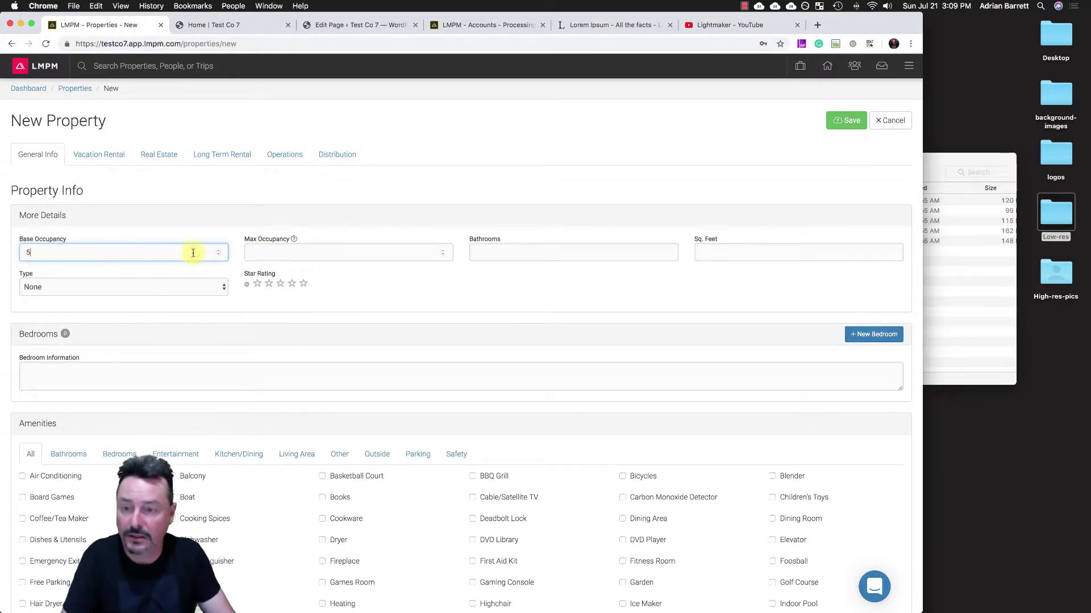
pyautogui.click(294, 254)
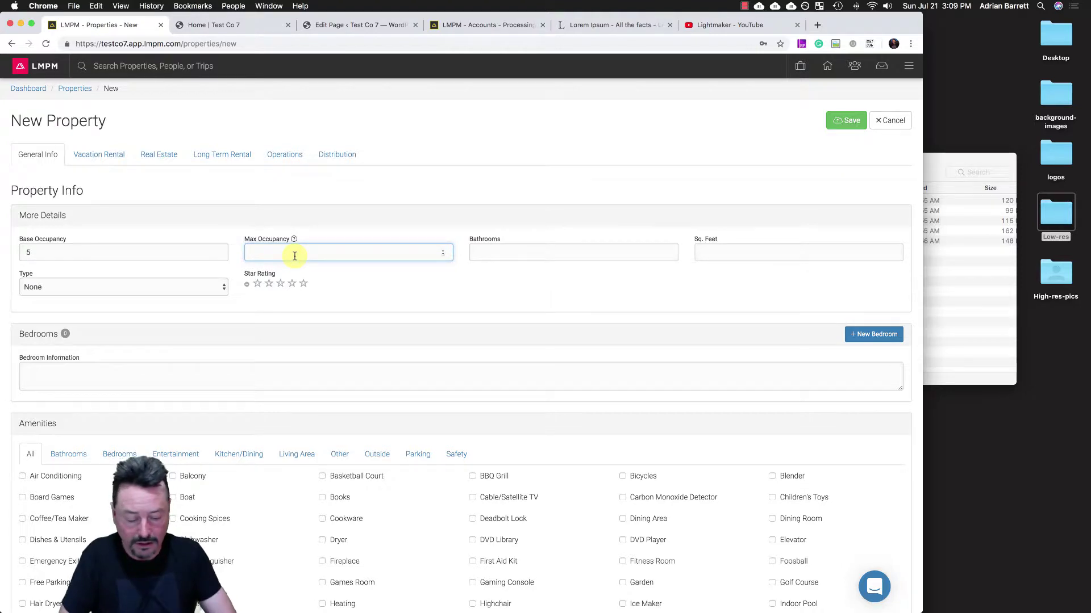
pyautogui.click(504, 252)
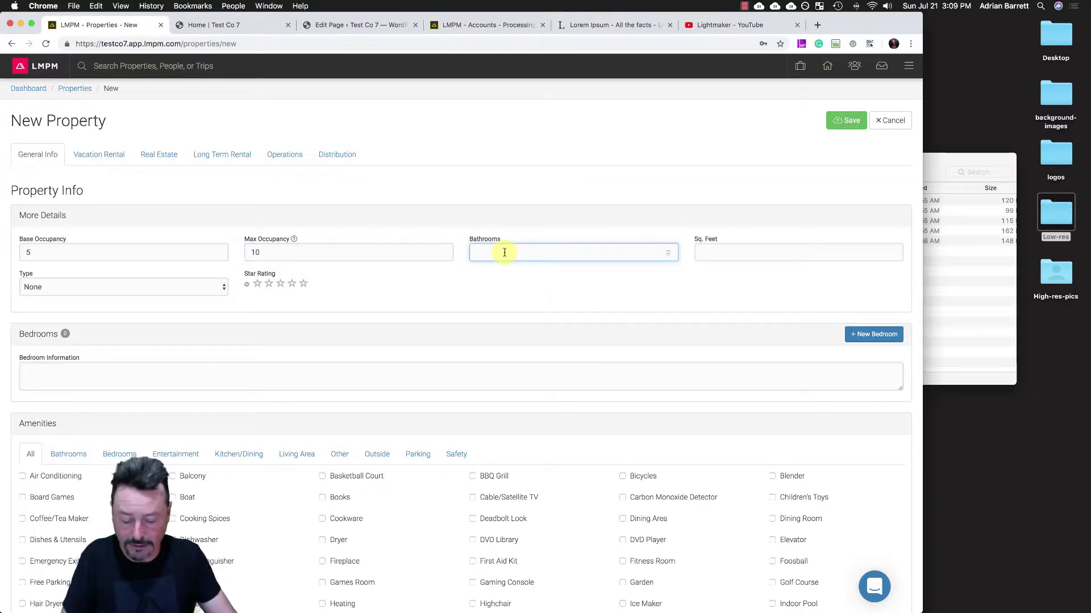
pyautogui.write('4')
pyautogui.click(708, 251)
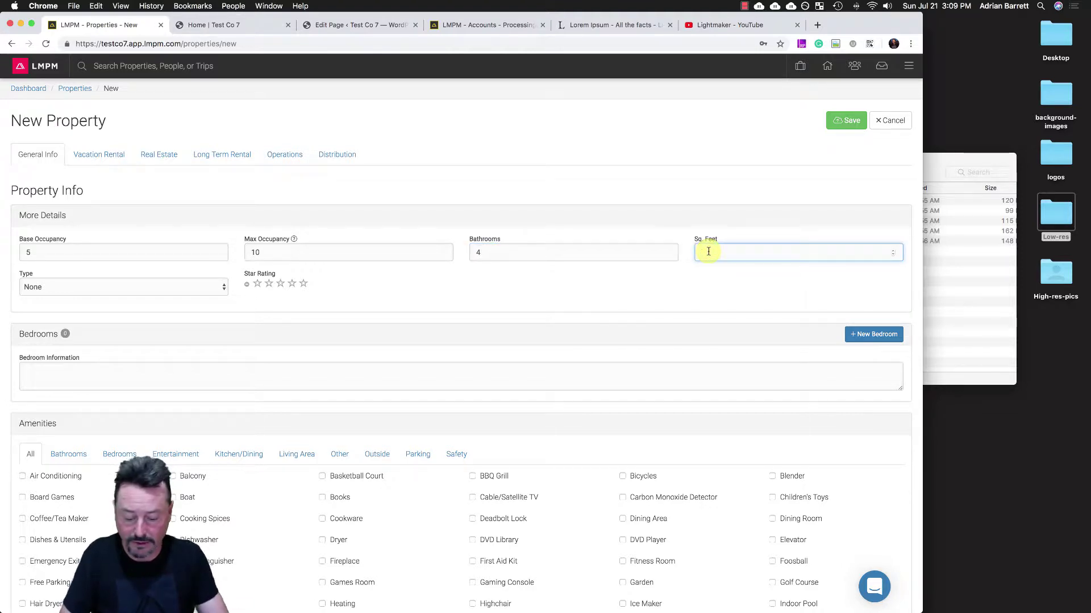
pyautogui.write('4000')
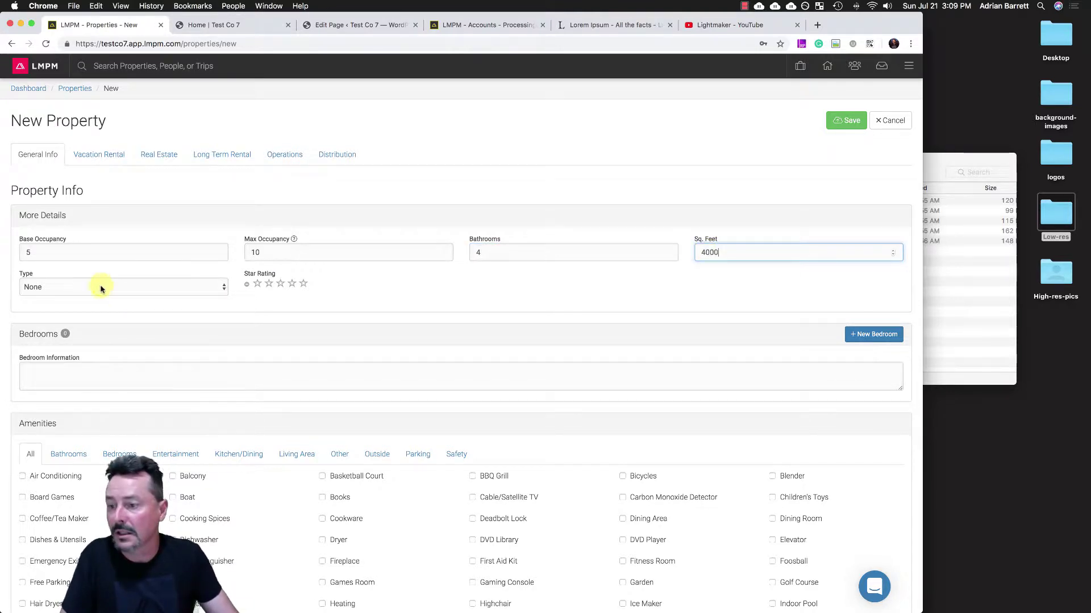
pyautogui.click(95, 287)
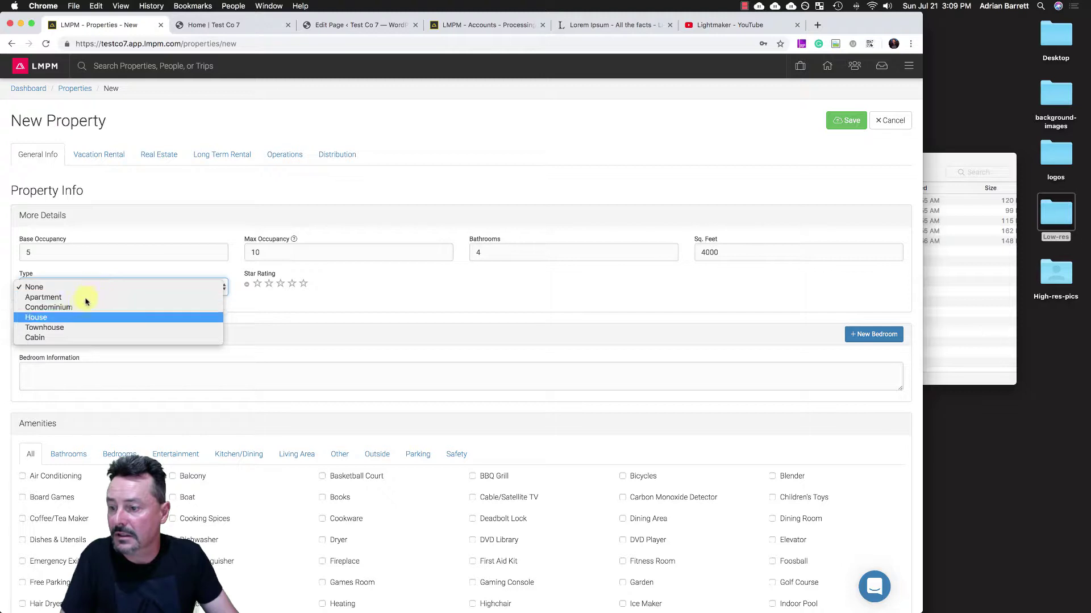
pyautogui.click(68, 317)
pyautogui.click(293, 287)
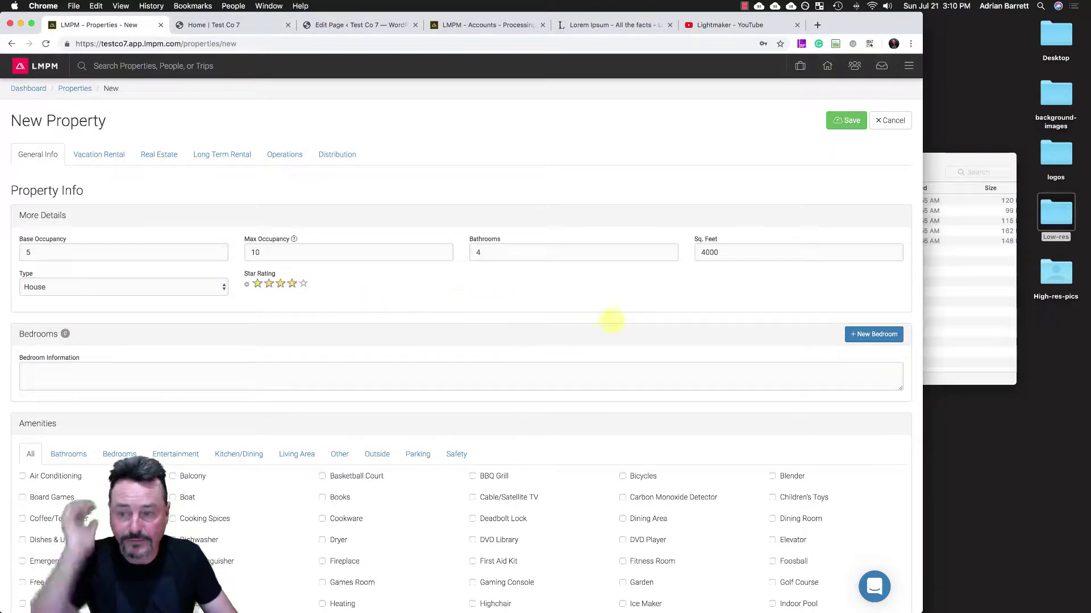
pyautogui.scroll(-4, 729, 335)
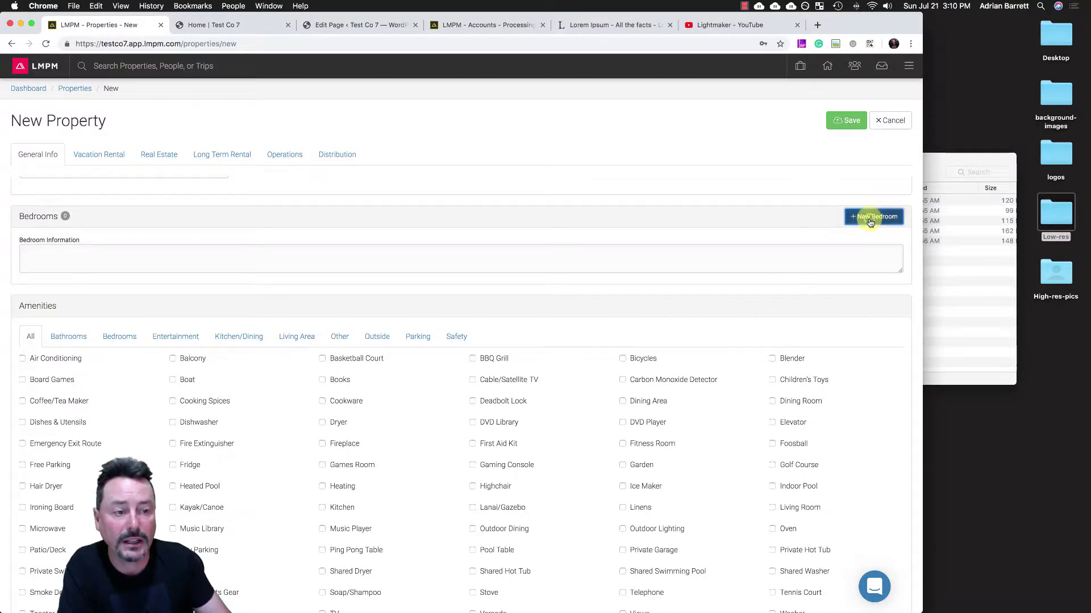
# - Add a bedroom named Master Bedroom with a King bed and a Sofa Bed
pyautogui.click(870, 219)
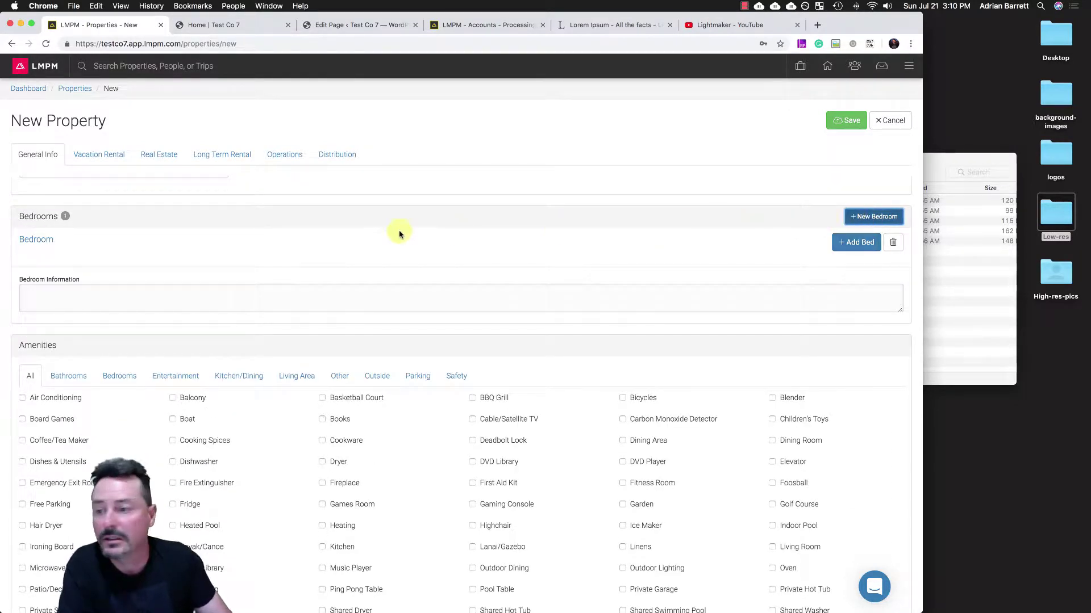
pyautogui.click(38, 244)
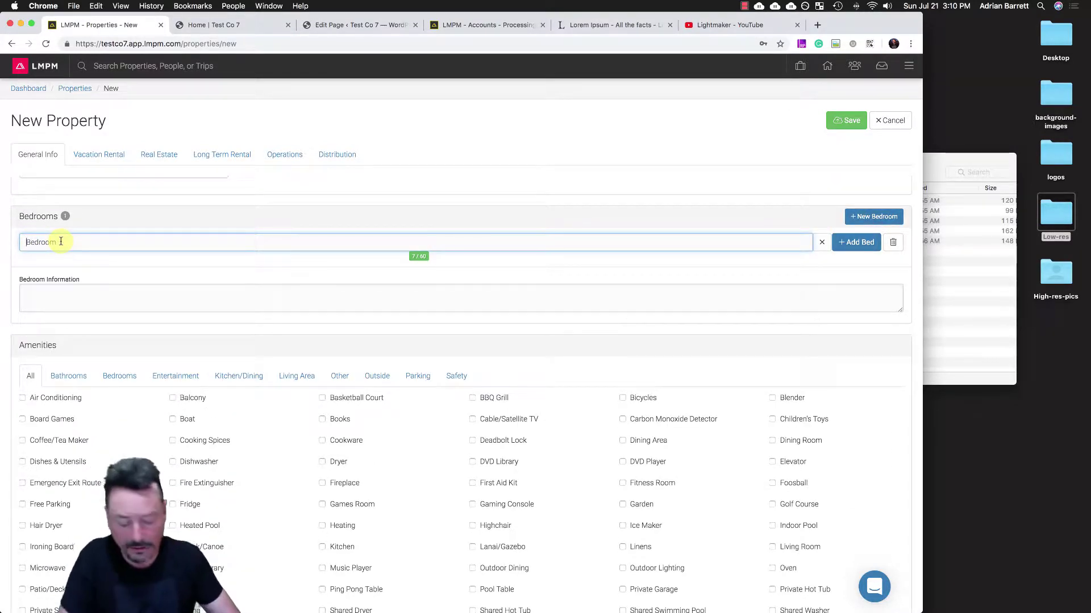
pyautogui.write('Master')
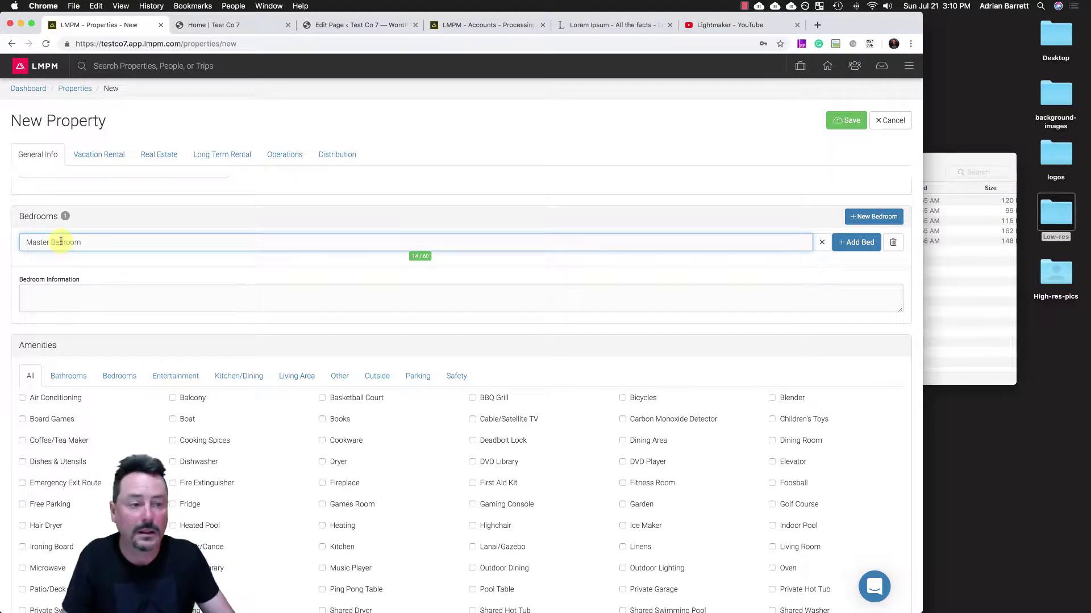
pyautogui.click(856, 242)
pyautogui.click(85, 275)
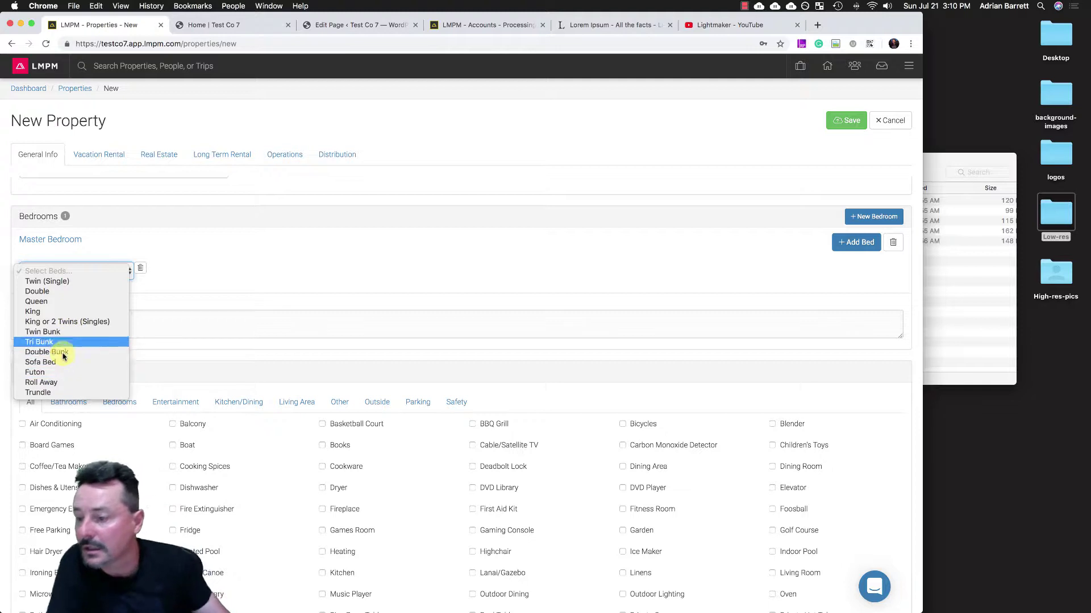
pyautogui.click(58, 312)
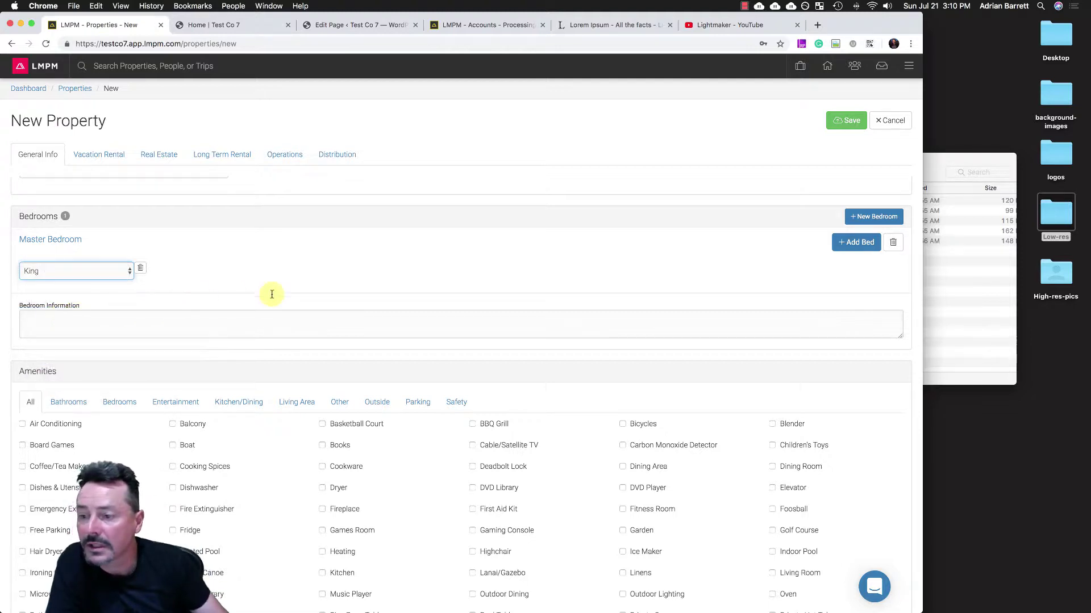
pyautogui.click(841, 242)
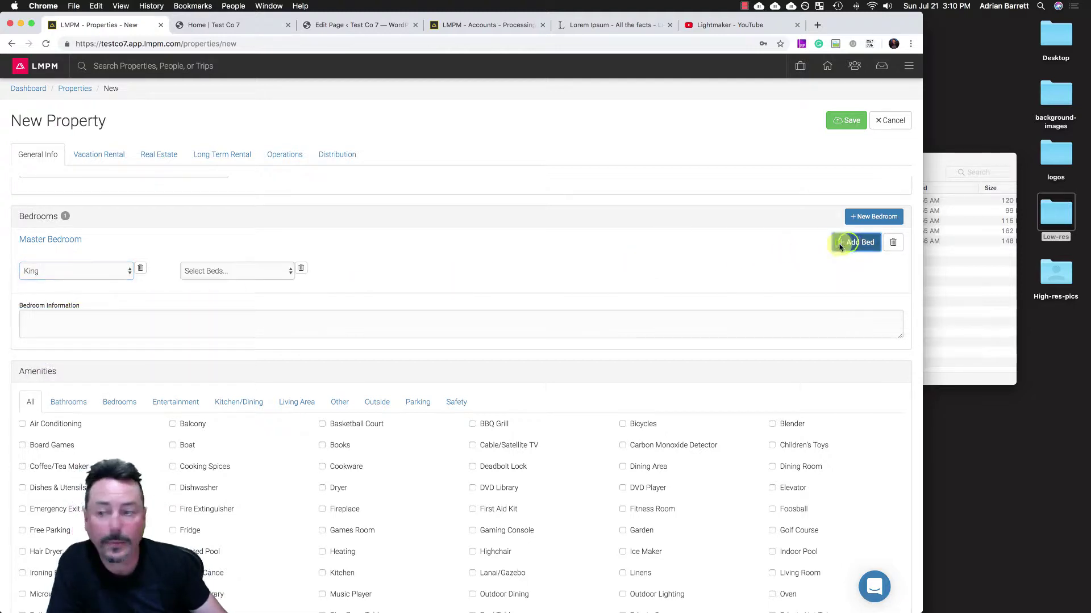
pyautogui.click(216, 276)
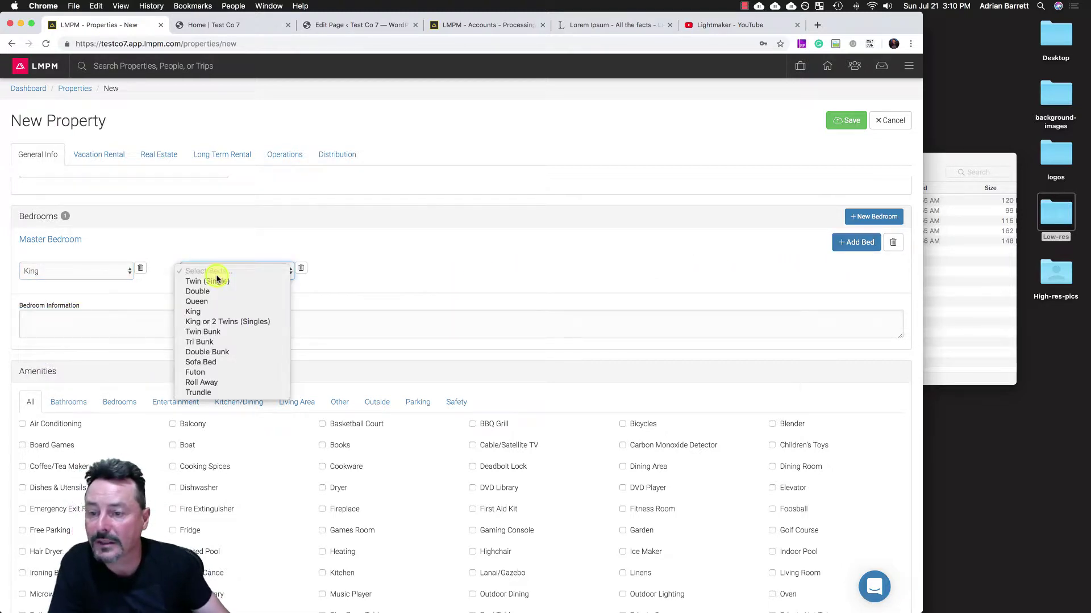
pyautogui.click(203, 366)
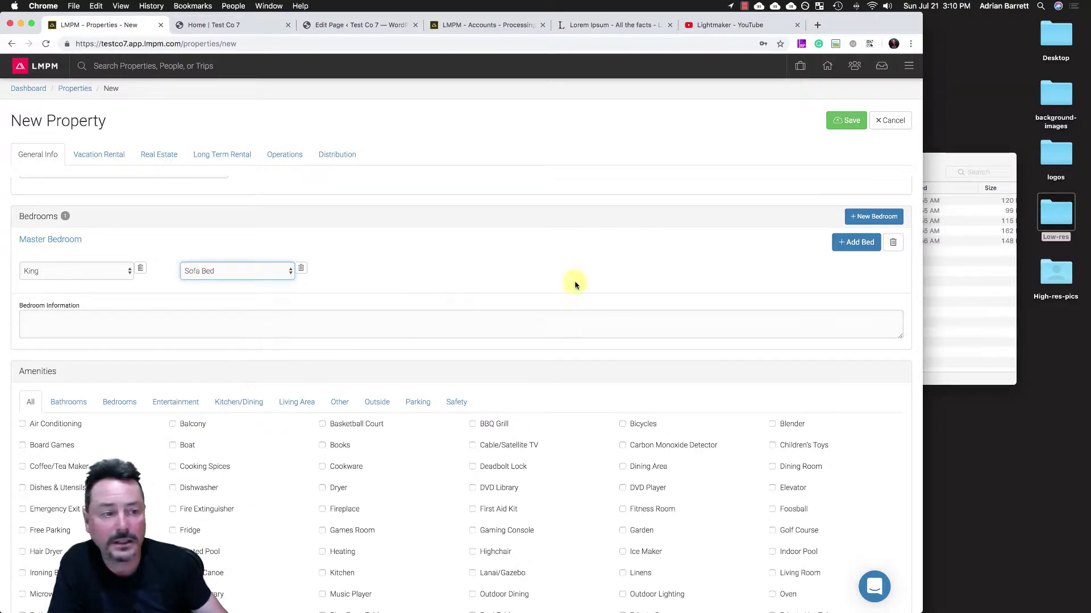
# - Add a second bedroom named 2nd Bedroom with a Queen bed
pyautogui.click(863, 221)
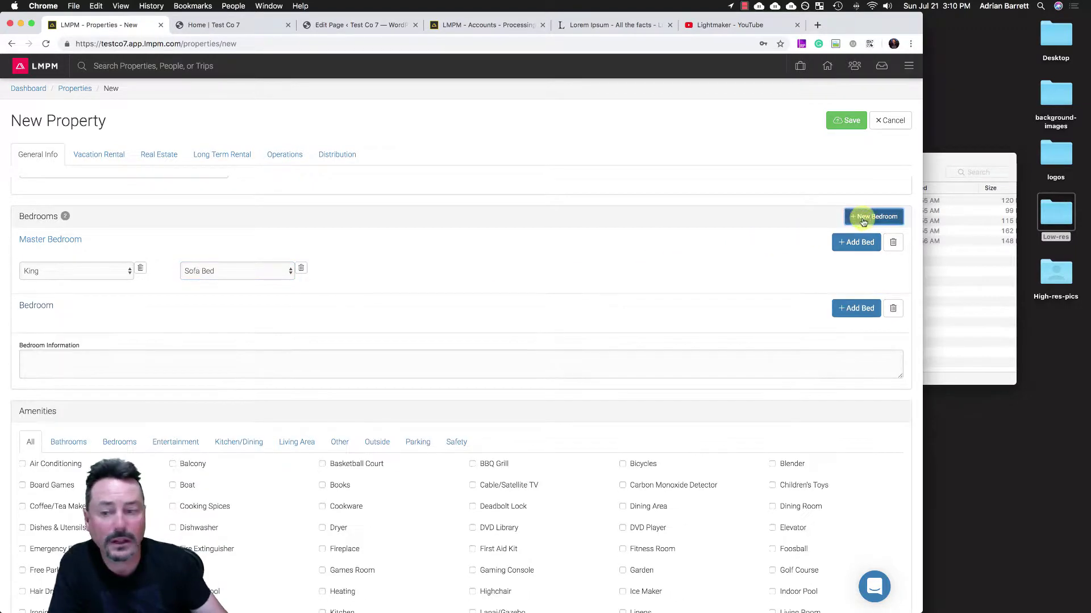
pyautogui.click(20, 307)
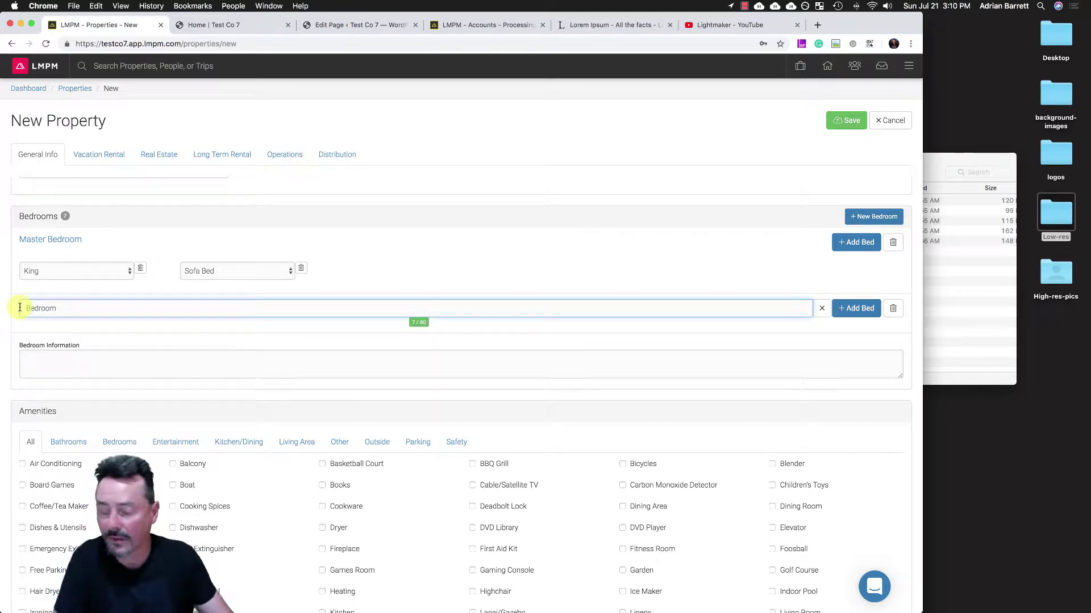
pyautogui.write('2nd')
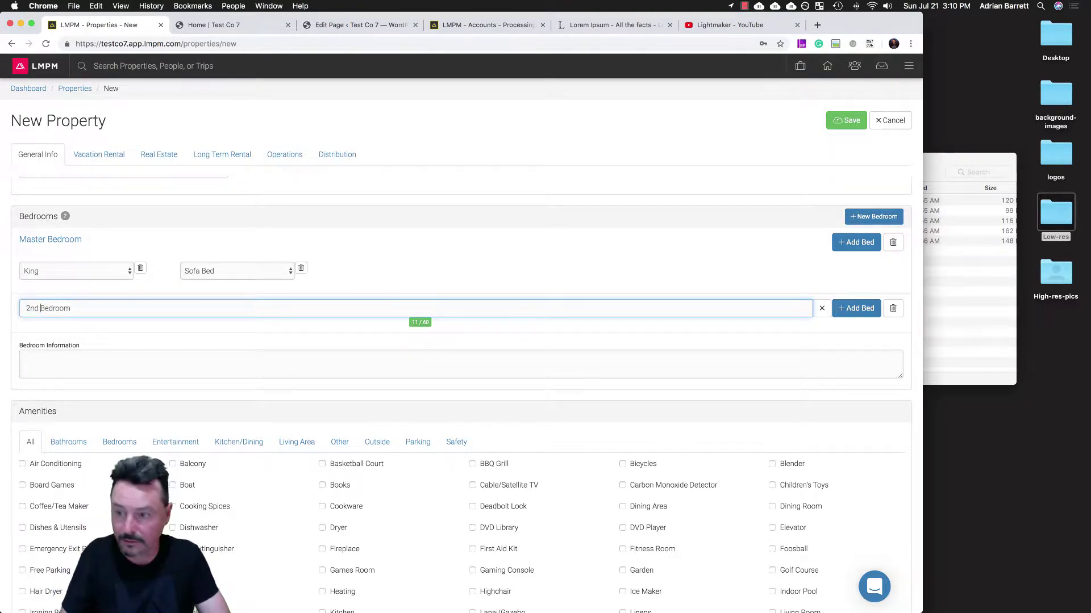
pyautogui.click(856, 308)
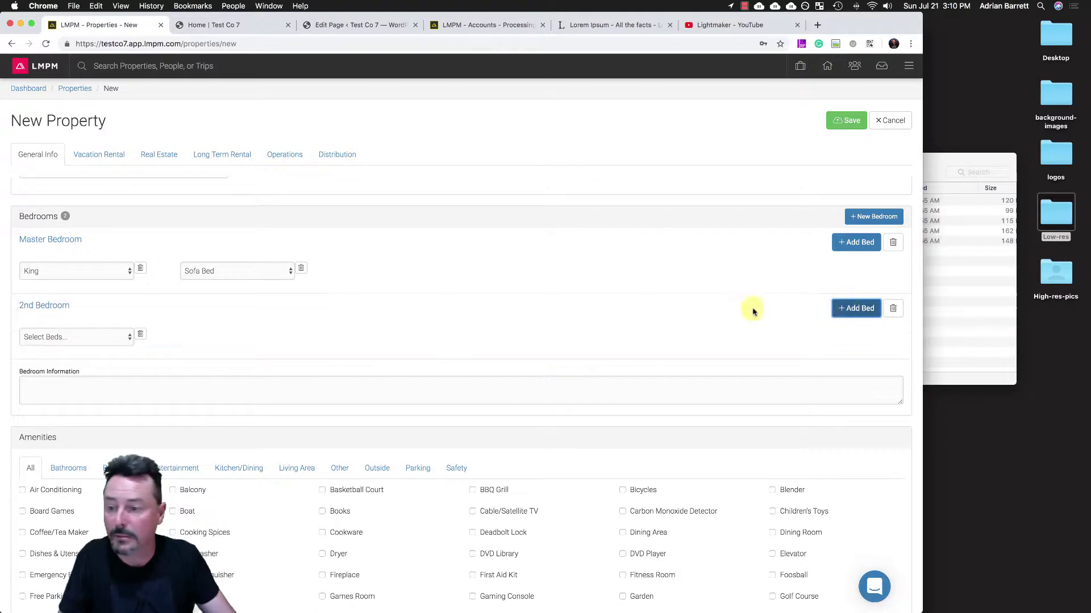
pyautogui.click(76, 338)
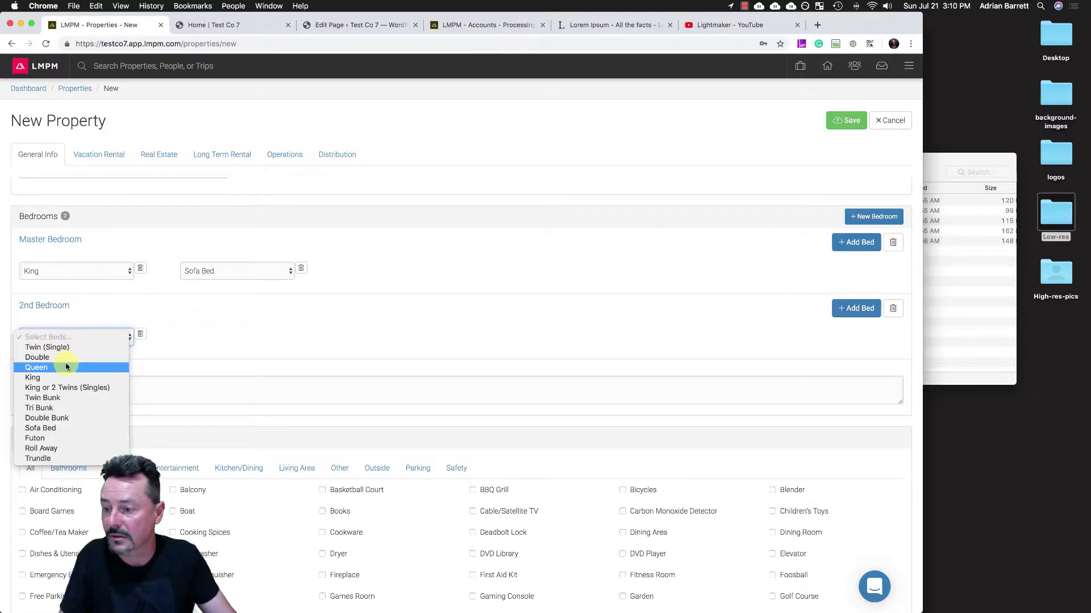
pyautogui.click(67, 368)
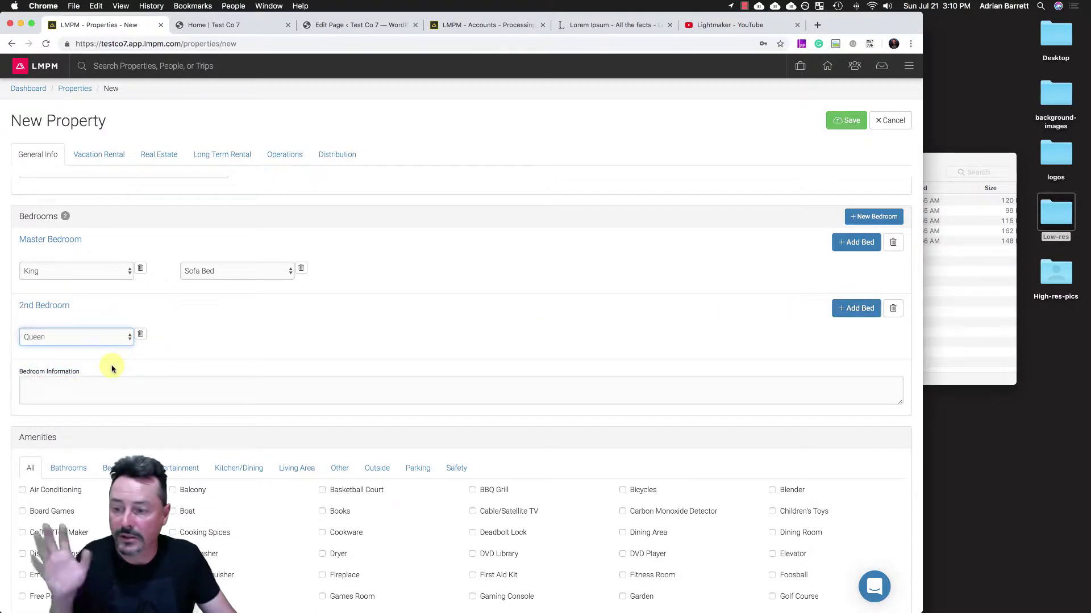
pyautogui.scroll(-3, 112, 365)
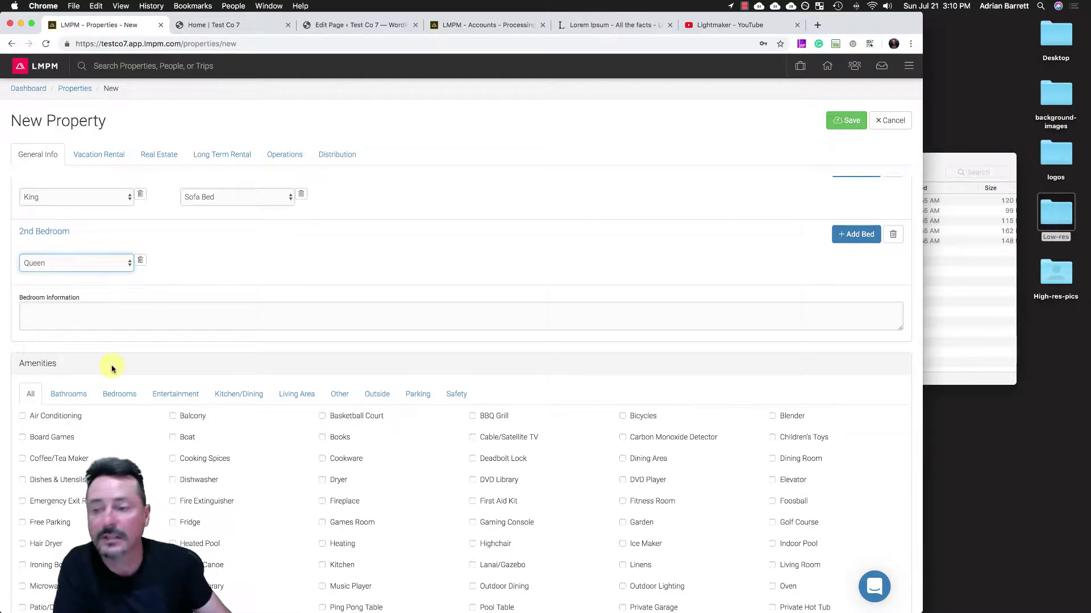
pyautogui.scroll(-2, 112, 366)
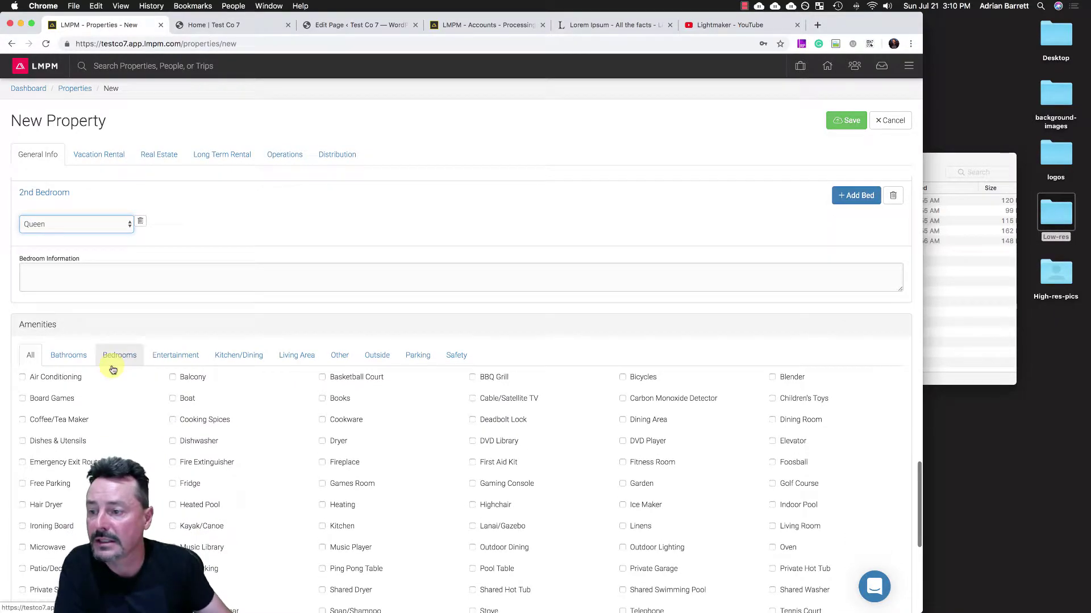
# - Remove the accidentally pasted link from the 2nd Bedroom's information field
pyautogui.click(58, 282)
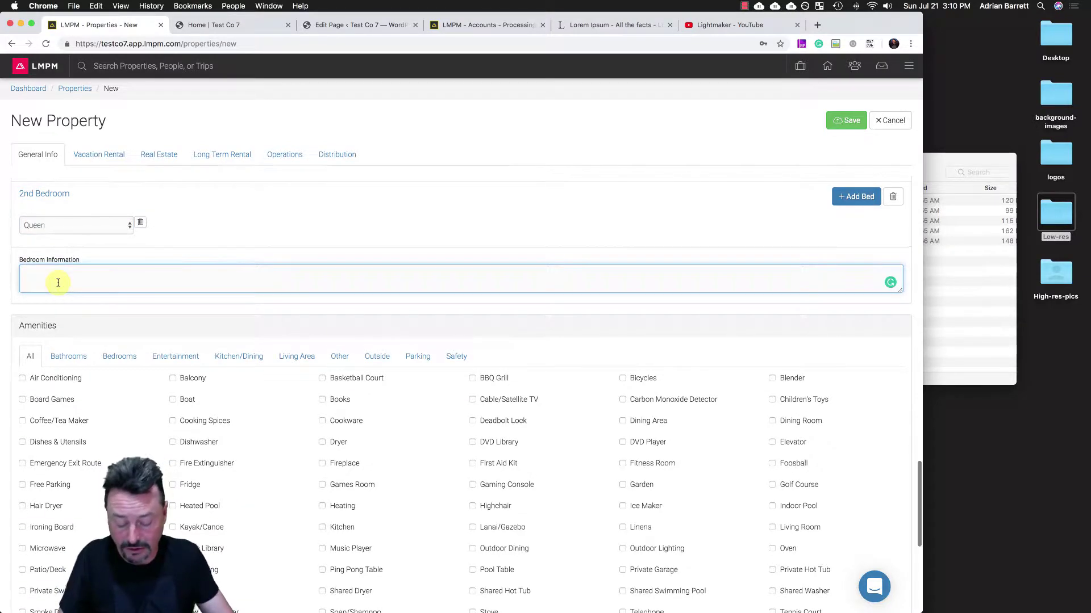
pyautogui.write('https://my.matterport.com/show/?m=sMQEFdtKA9R')
pyautogui.doubleClick(171, 271)
pyautogui.press('super+a')
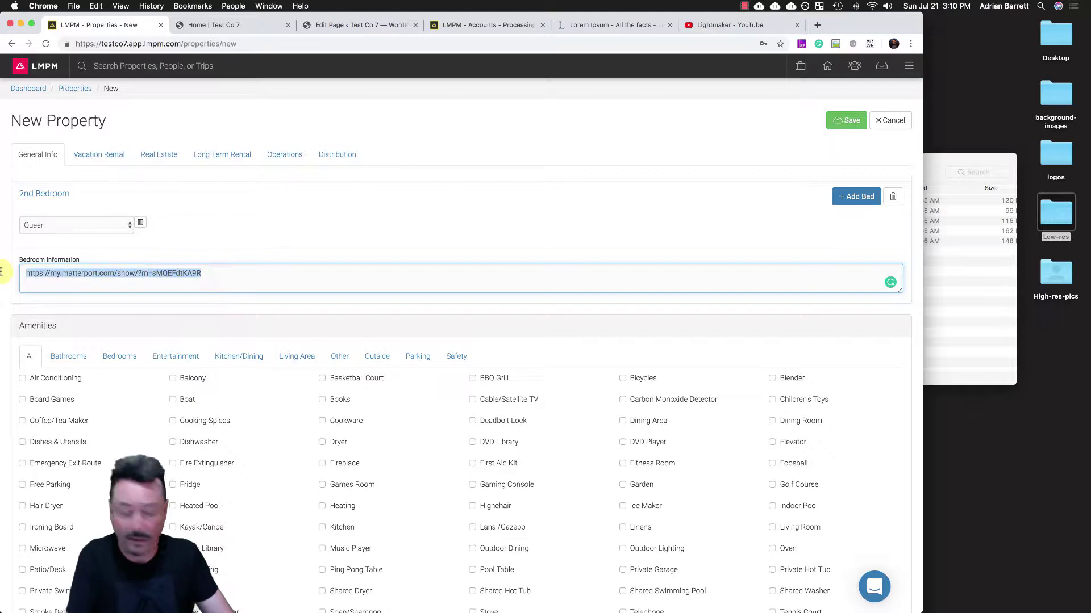
pyautogui.press('BackSpace')
# - Copy the opening Lorem ipsum lines from lipsum.com and paste them into the bedroom description
pyautogui.click(629, 26)
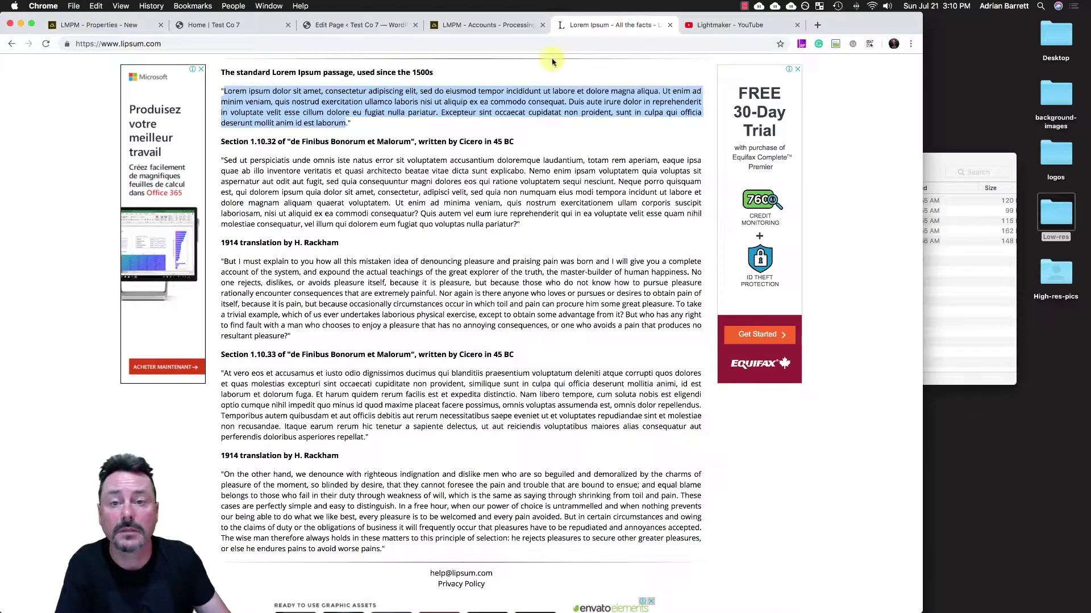
pyautogui.click(390, 130)
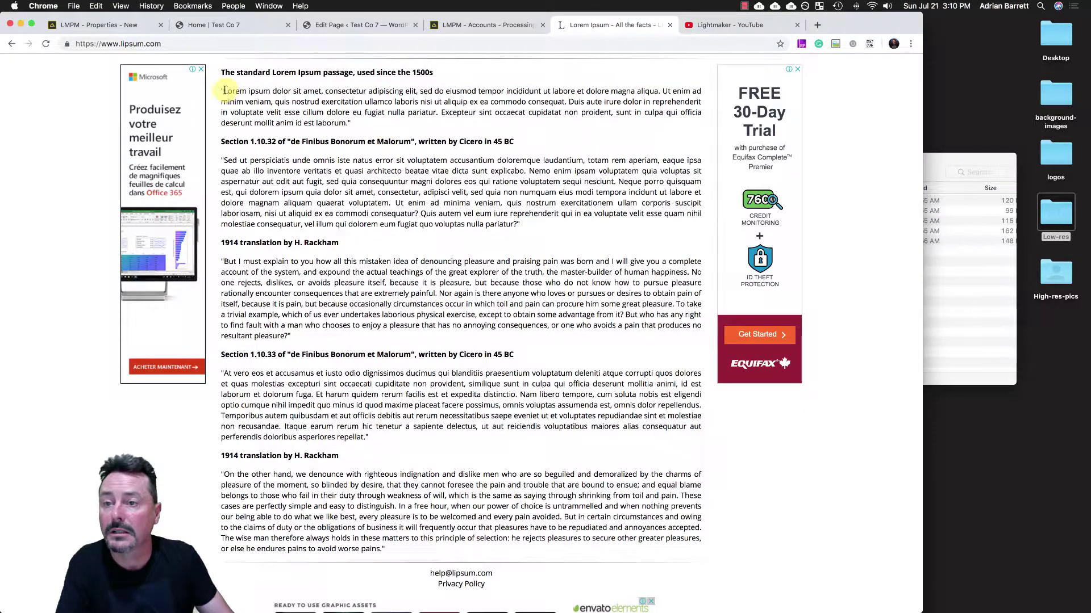
pyautogui.moveTo(223, 91); pyautogui.dragTo(271, 102)
pyautogui.press('super+c')
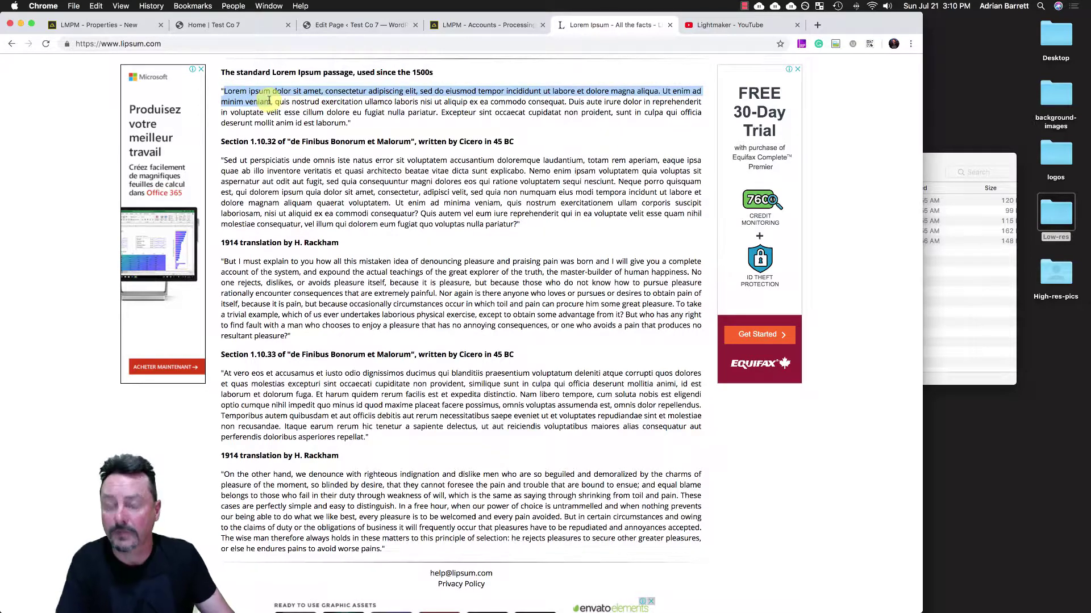
pyautogui.click(96, 25)
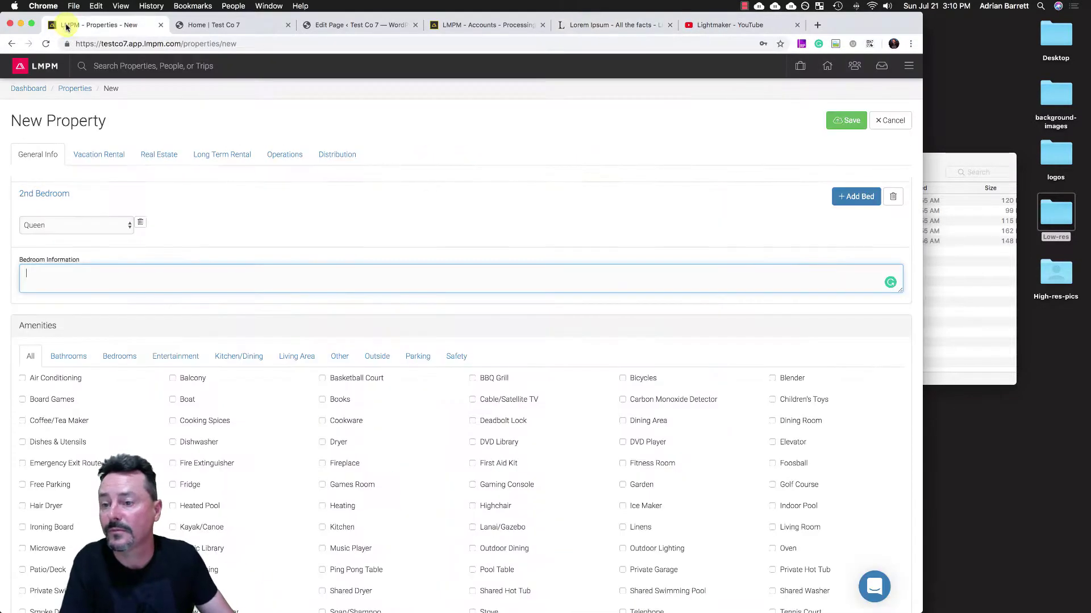
pyautogui.press('super+v')
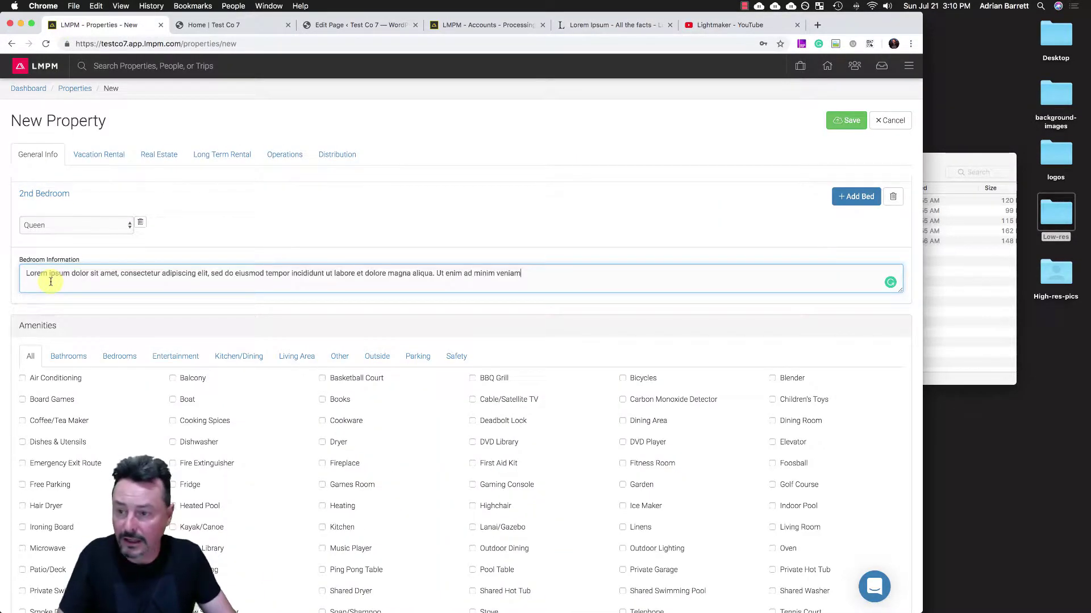
# - Tick Boat, Cookware, First Aid Kit, Fire Extinguisher, Dishes & Utensils, Board Games and Air Conditioning amenities
pyautogui.write('.')
pyautogui.scroll(-3, 54, 282)
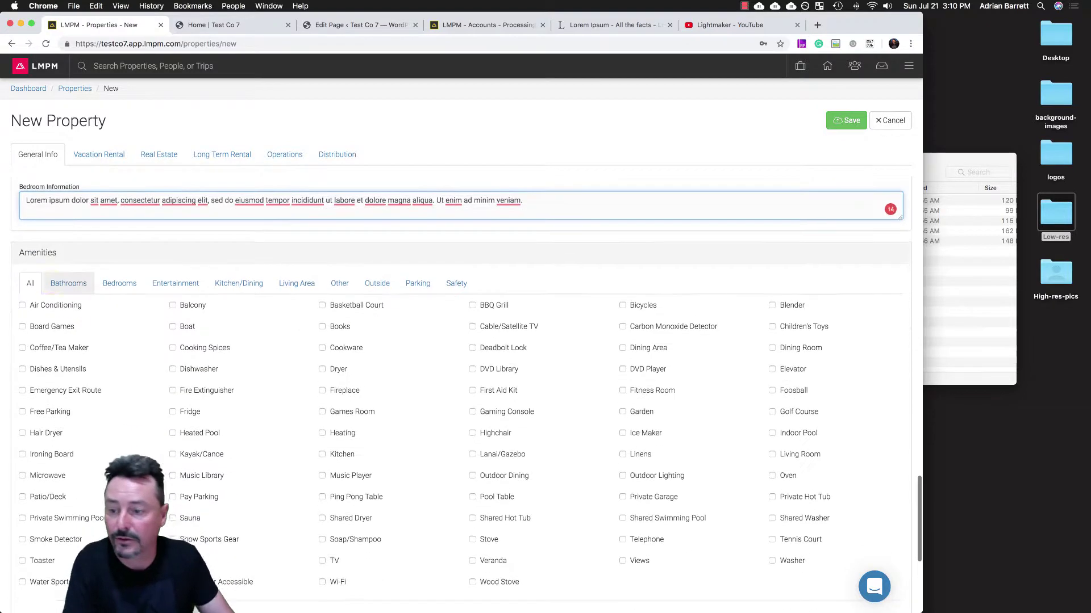
pyautogui.click(177, 327)
pyautogui.click(322, 347)
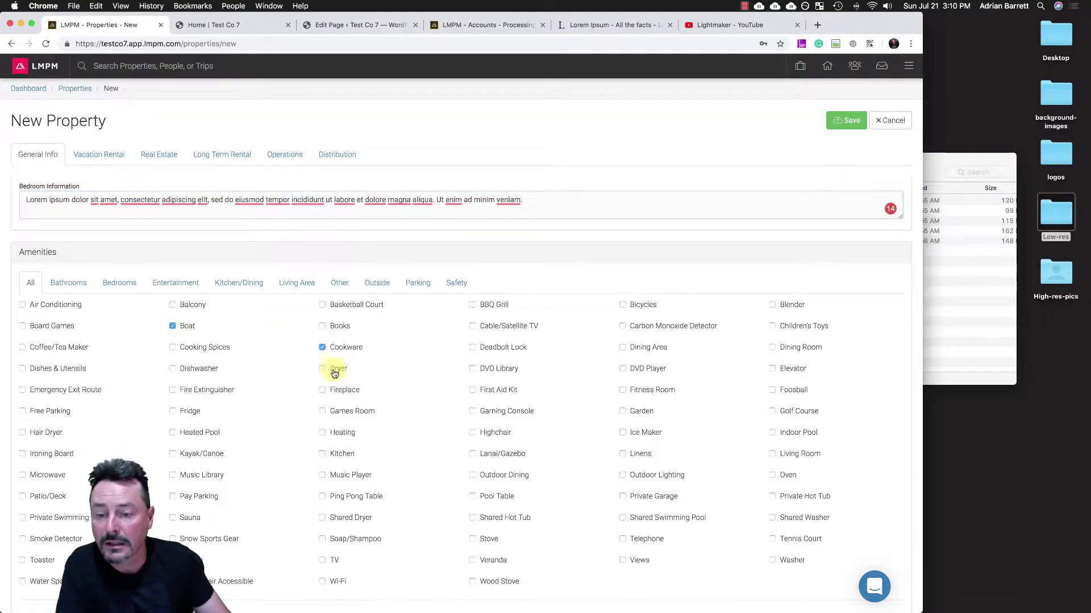
pyautogui.click(473, 390)
pyautogui.click(208, 390)
pyautogui.click(49, 368)
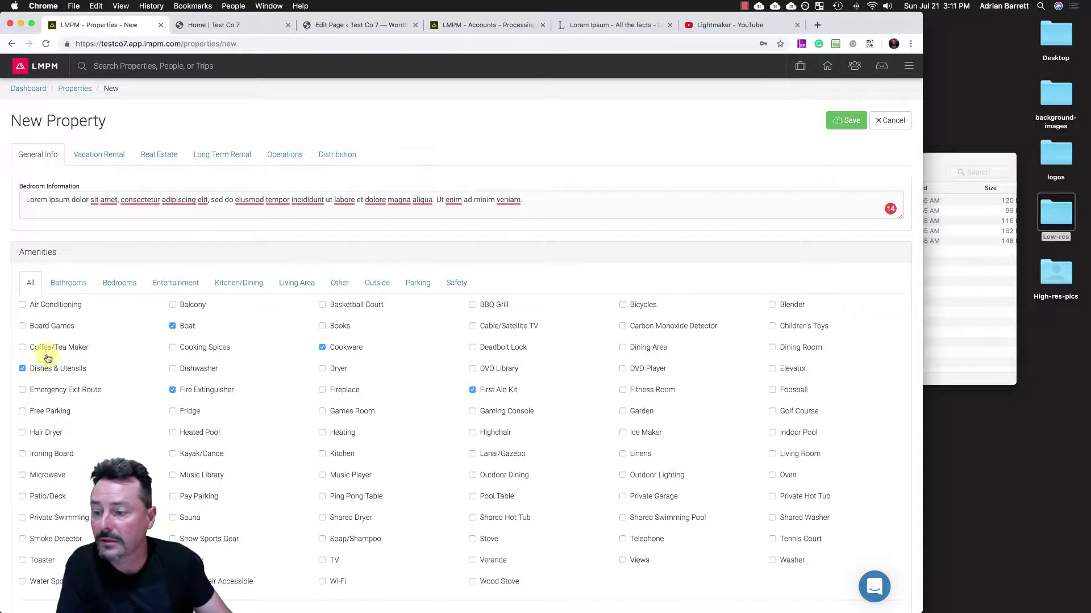
pyautogui.click(43, 326)
pyautogui.click(36, 306)
pyautogui.scroll(-10, 170, 391)
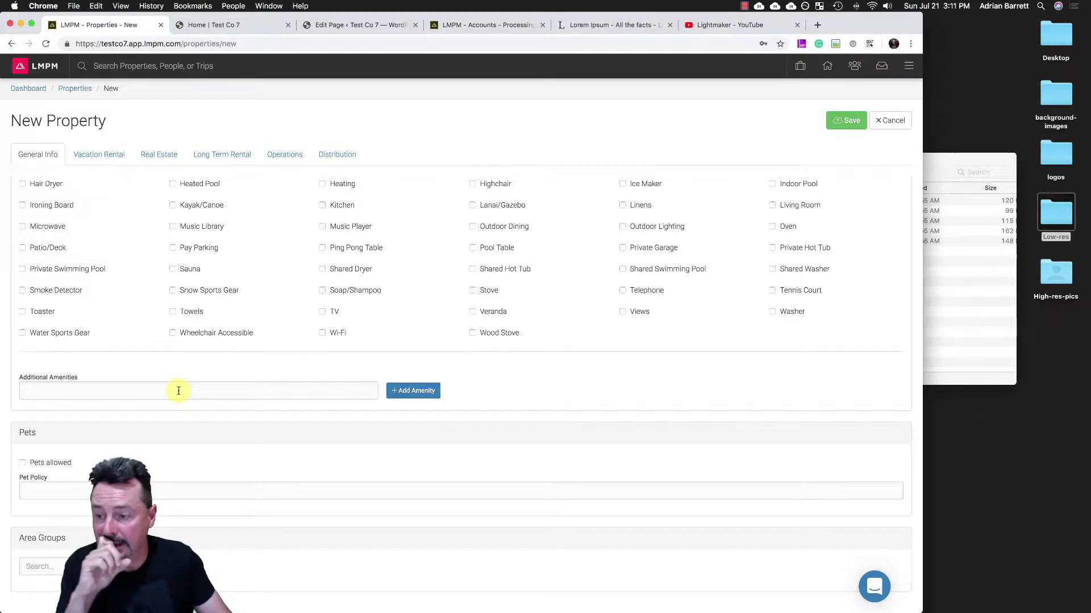
# - Add Helipad and Day pool as additional amenities and mark pets as allowed
pyautogui.click(178, 391)
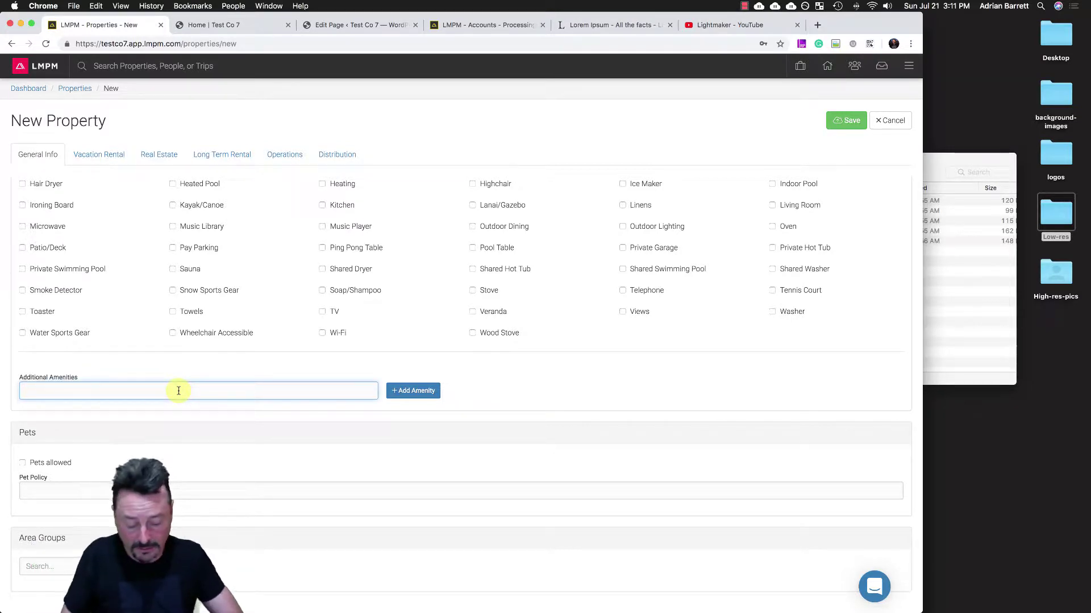
pyautogui.write('Helipad')
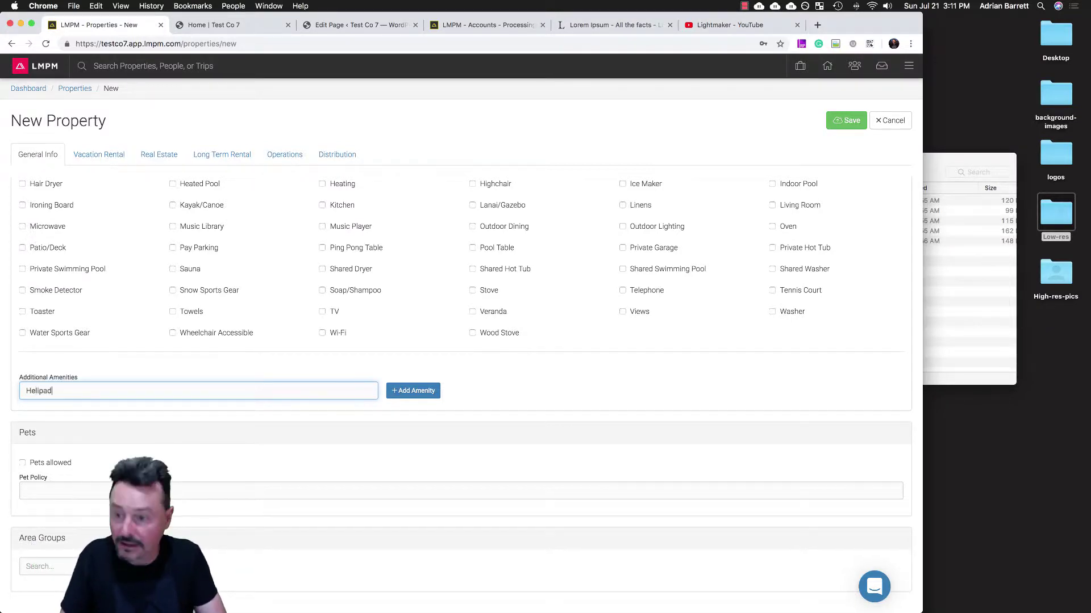
pyautogui.click(411, 391)
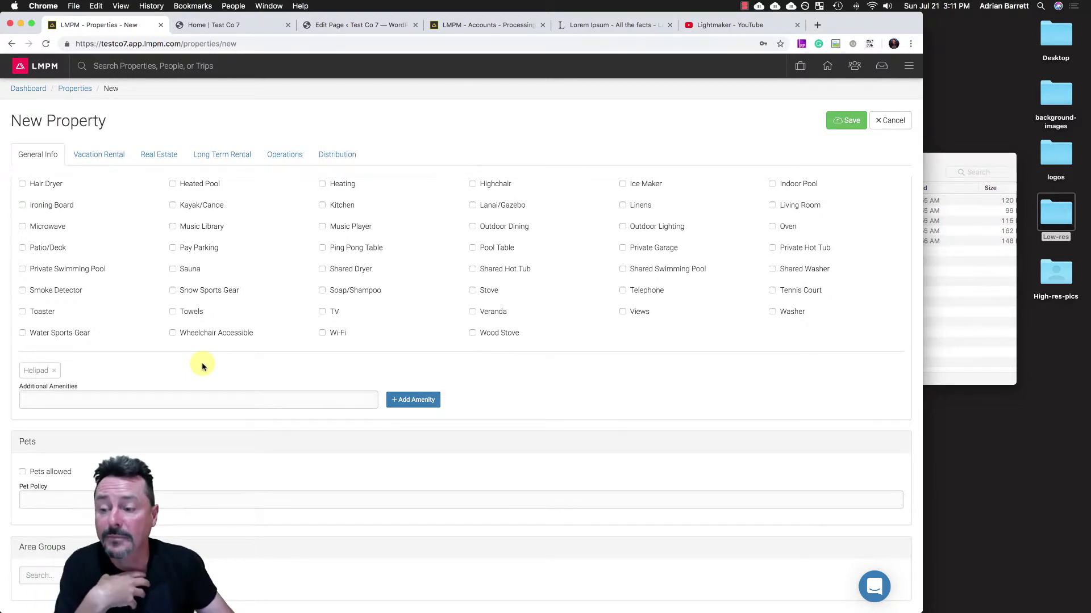
pyautogui.click(55, 399)
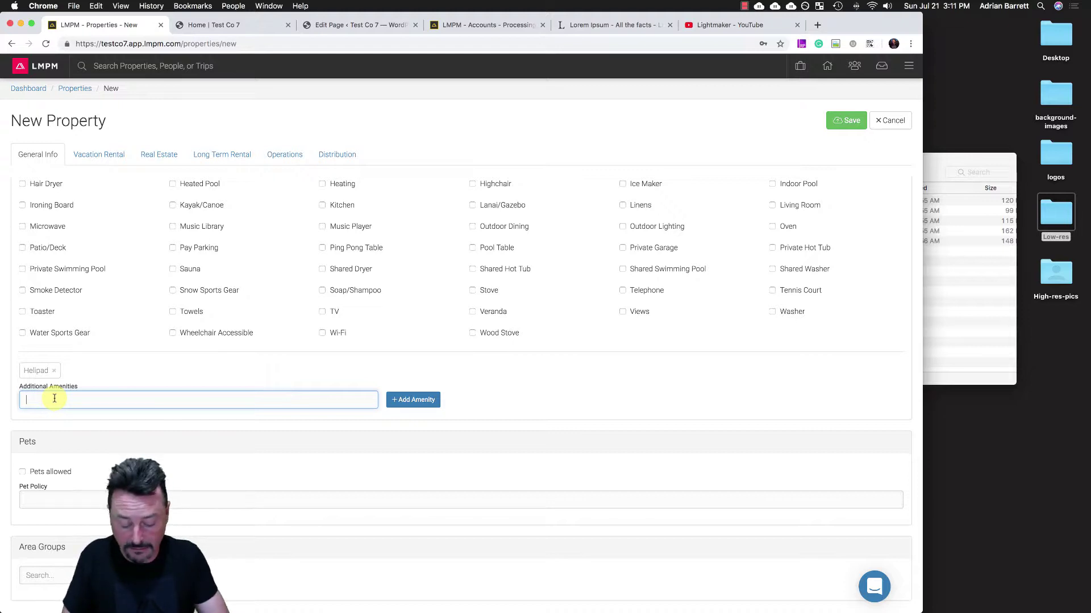
pyautogui.write('Da')
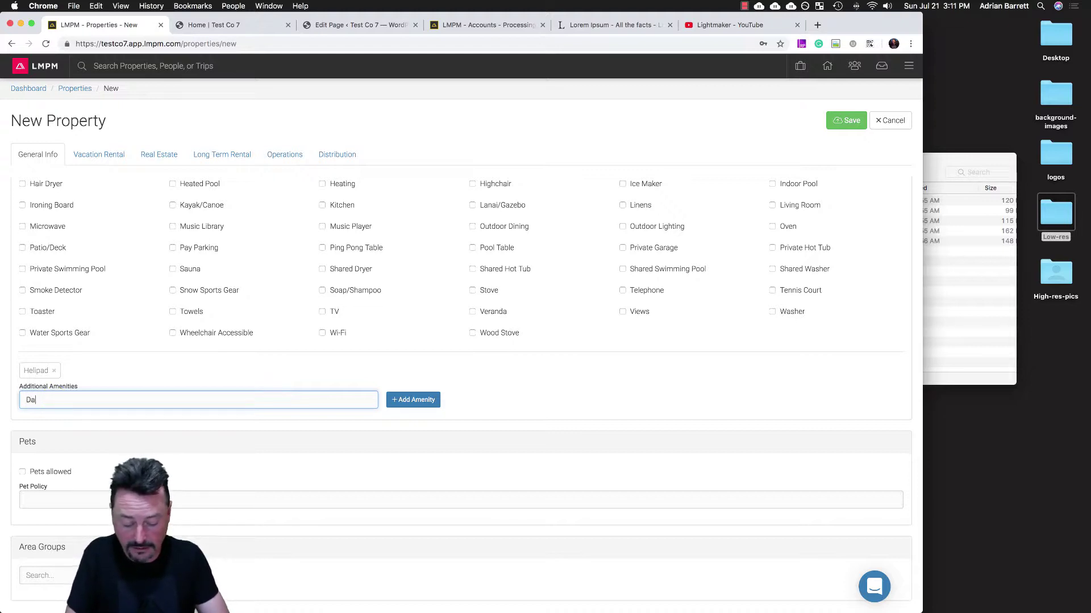
pyautogui.write('y pool')
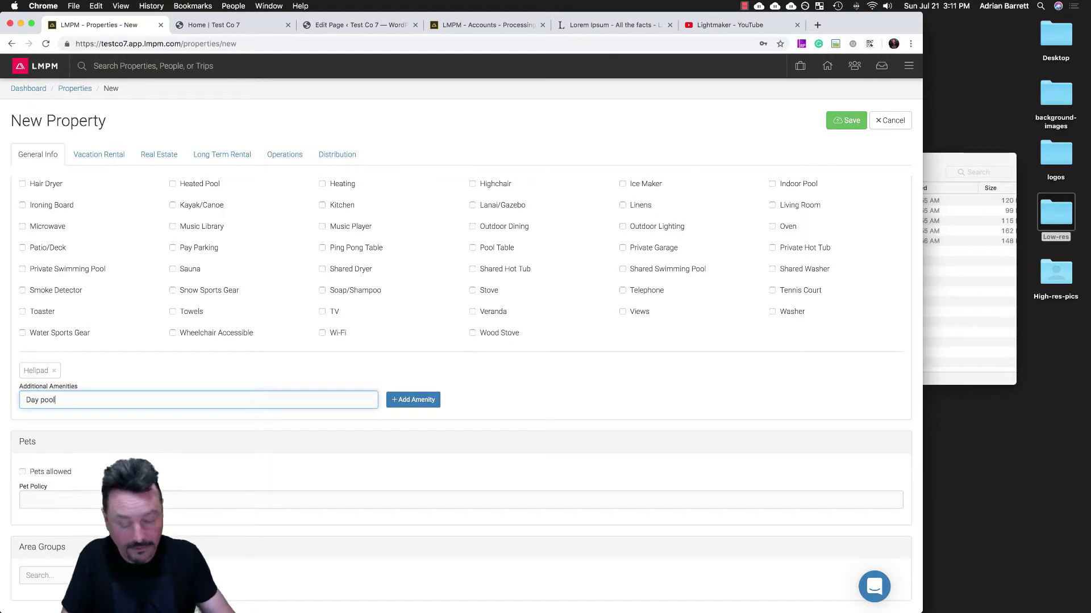
pyautogui.click(415, 402)
pyautogui.scroll(-1, 330, 420)
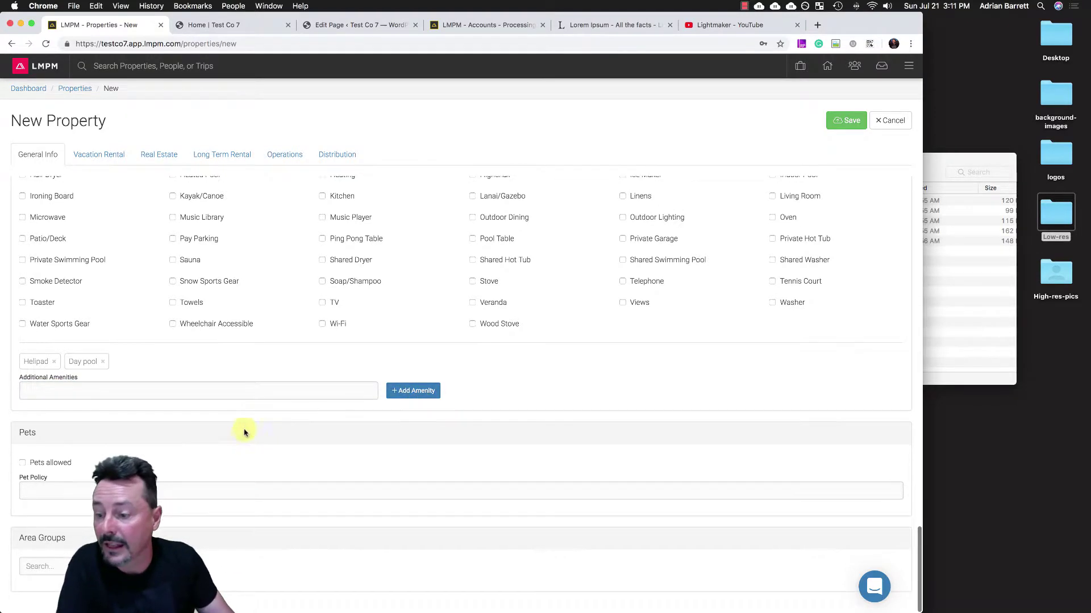
pyautogui.click(23, 464)
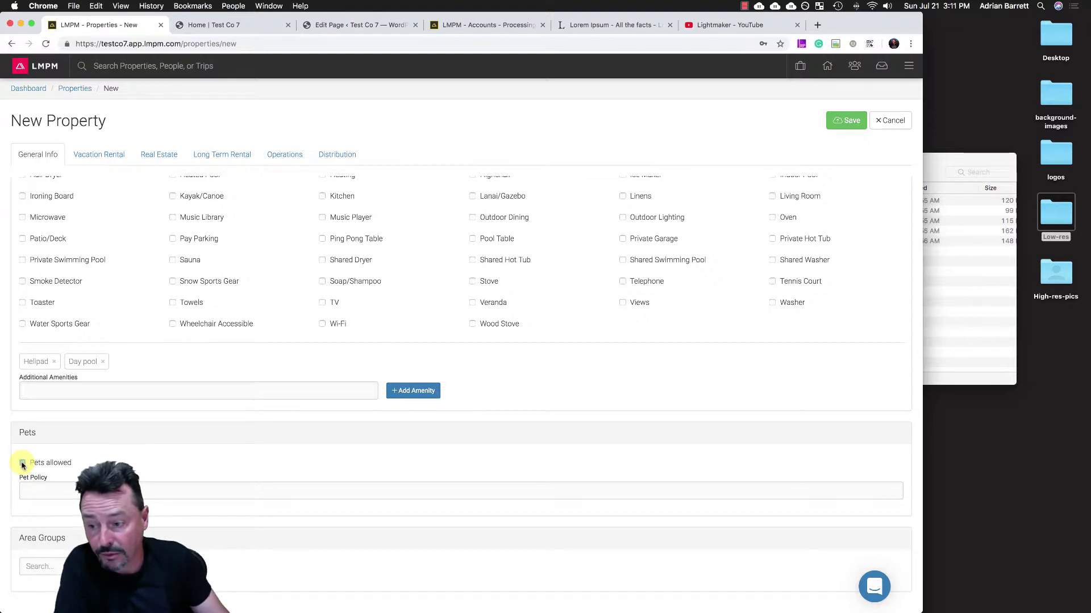
# - Paste Lorem ipsum into the pet policy and delete the unsupported and too-small gallery uploads
pyautogui.click(30, 492)
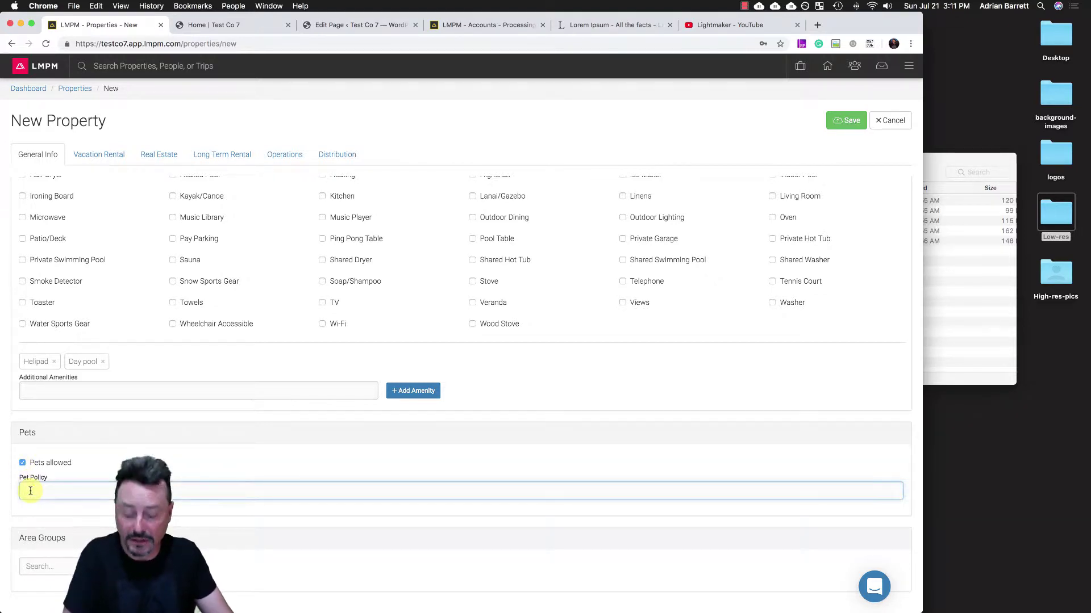
pyautogui.write('Lorem ipsum dolor sit amet, consectetur adipiscing')
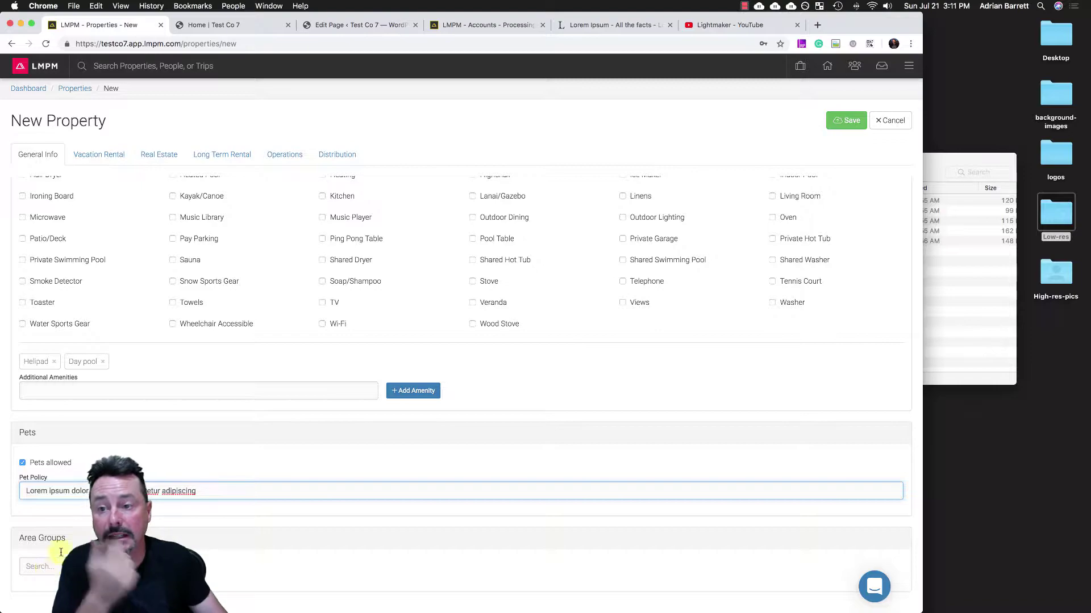
pyautogui.scroll(15, 166, 422)
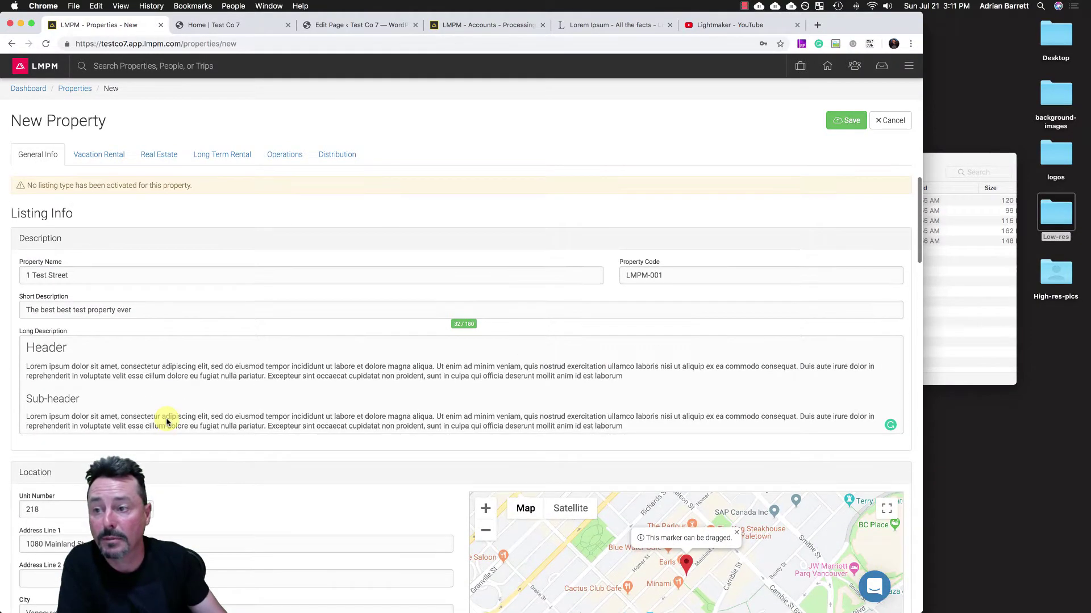
pyautogui.scroll(-3, 167, 421)
pyautogui.scroll(-10, 166, 422)
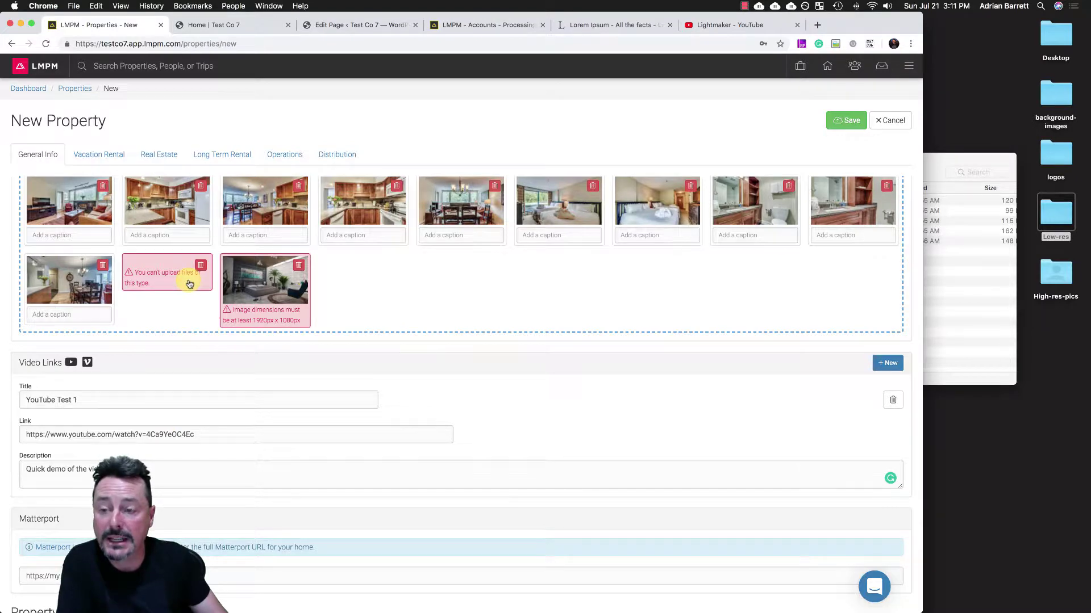
pyautogui.scroll(1, 189, 284)
pyautogui.scroll(3, 189, 284)
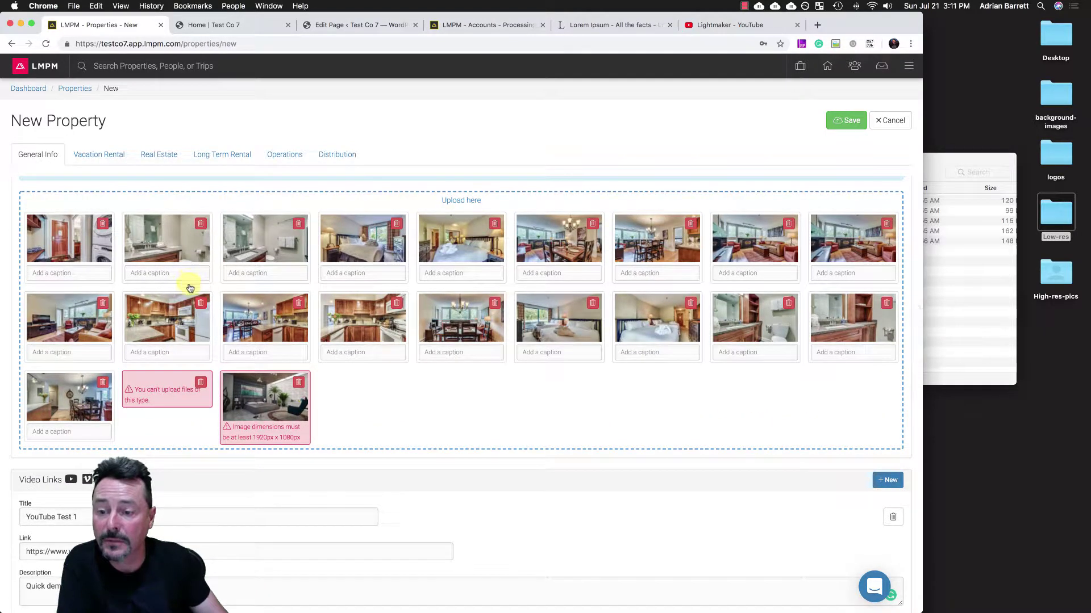
pyautogui.click(200, 385)
pyautogui.click(199, 384)
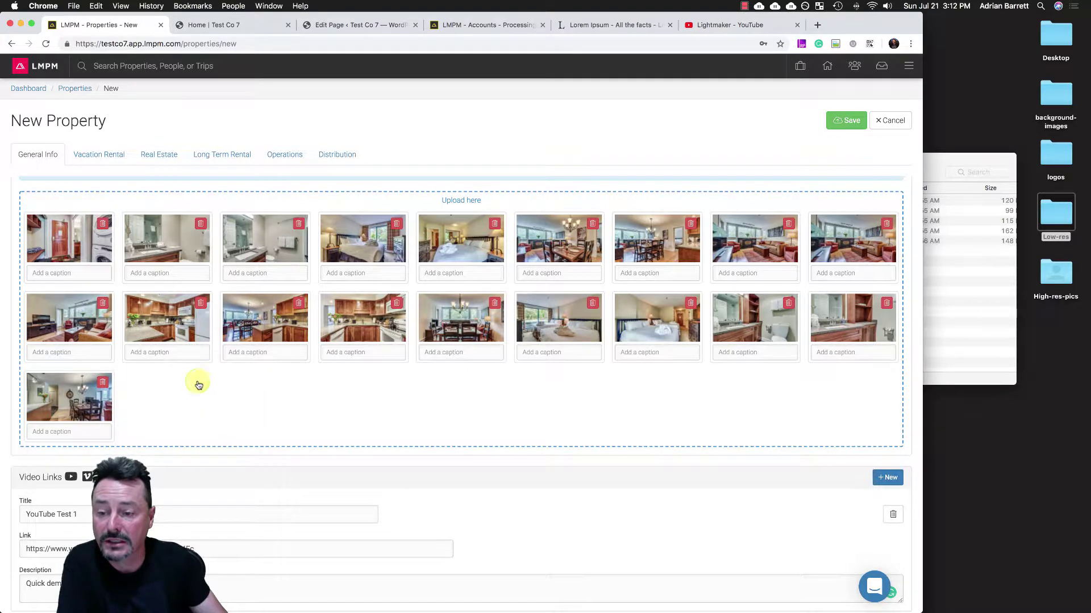
# - Save the 1 Test Street property, review its saved page, and reopen it for editing
pyautogui.click(844, 121)
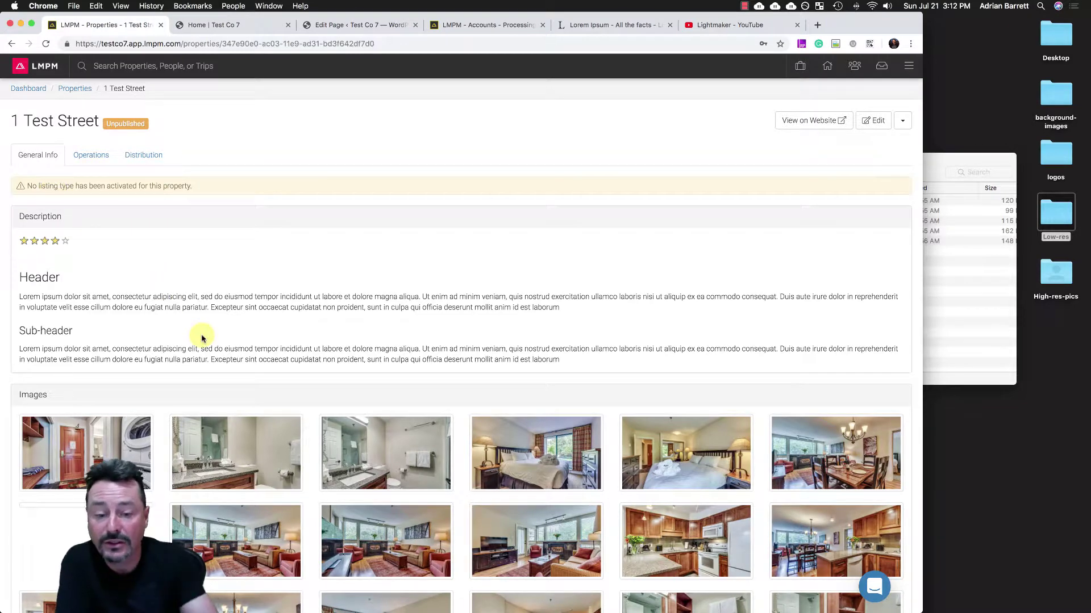
pyautogui.scroll(-3, 201, 338)
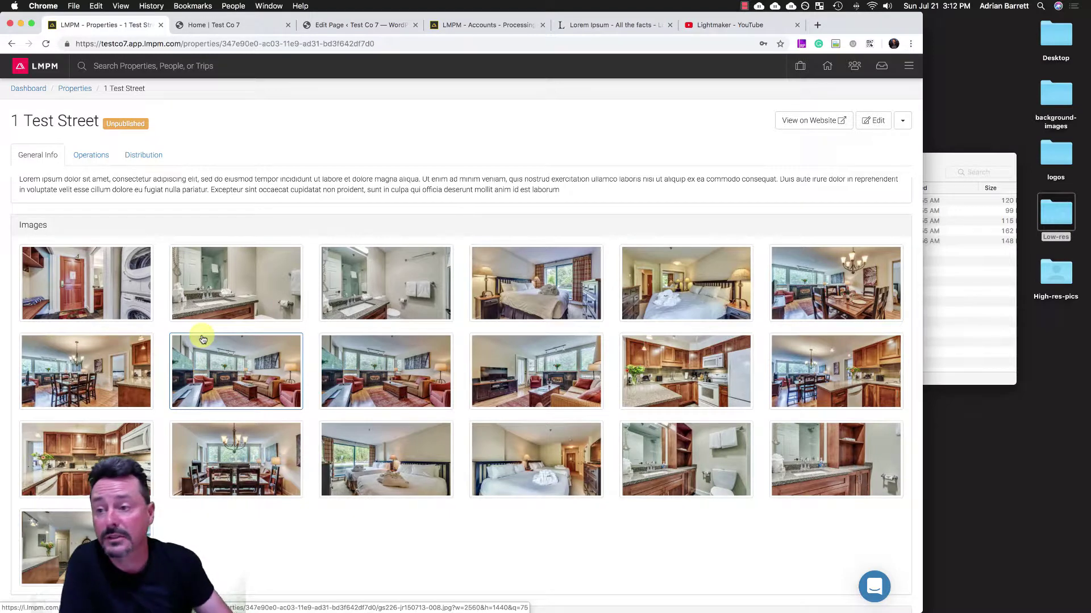
pyautogui.click(876, 121)
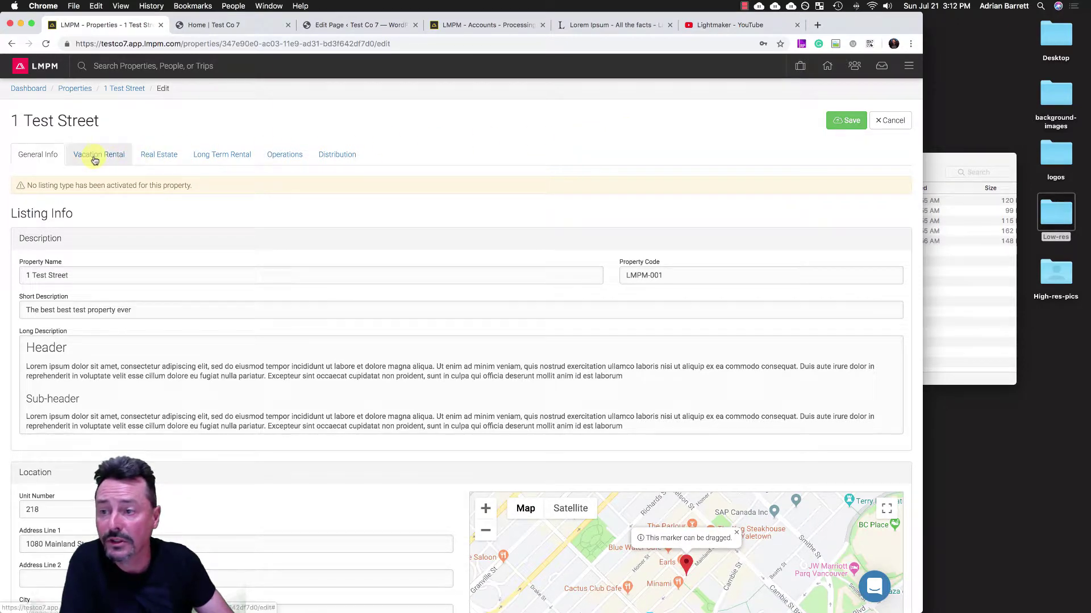
# - Activate vacation rental and set July 1–24 to rate 300 with a 3-night minimum
pyautogui.click(95, 160)
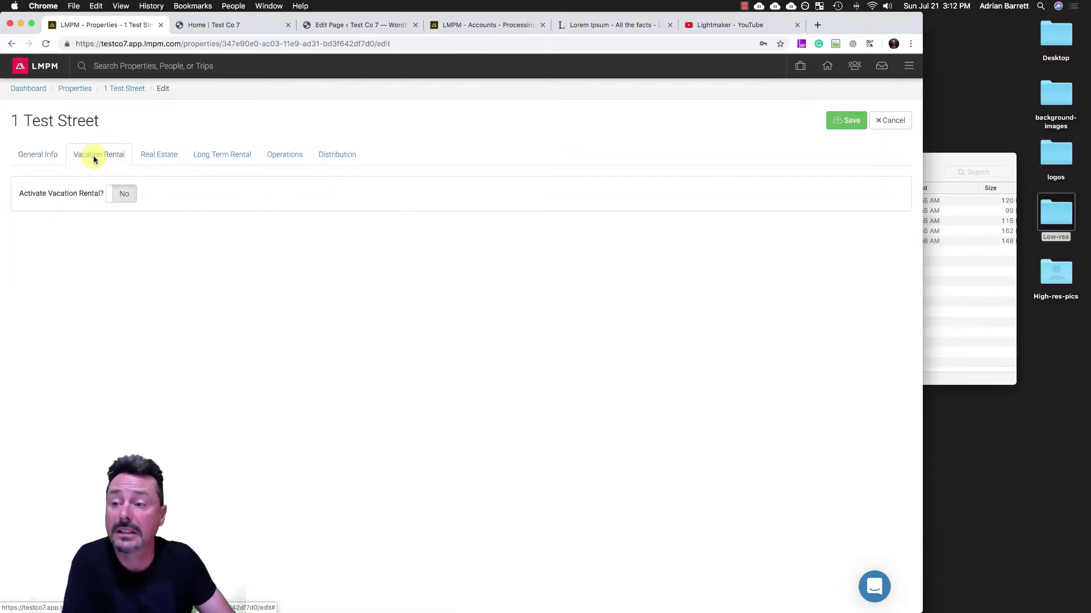
pyautogui.click(126, 196)
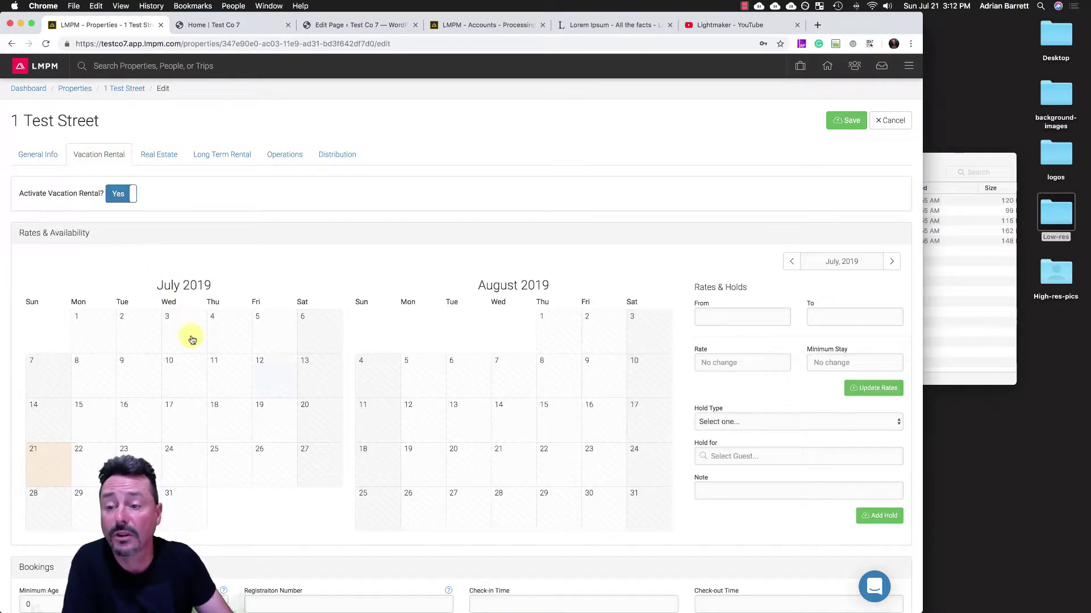
pyautogui.scroll(-10, 192, 339)
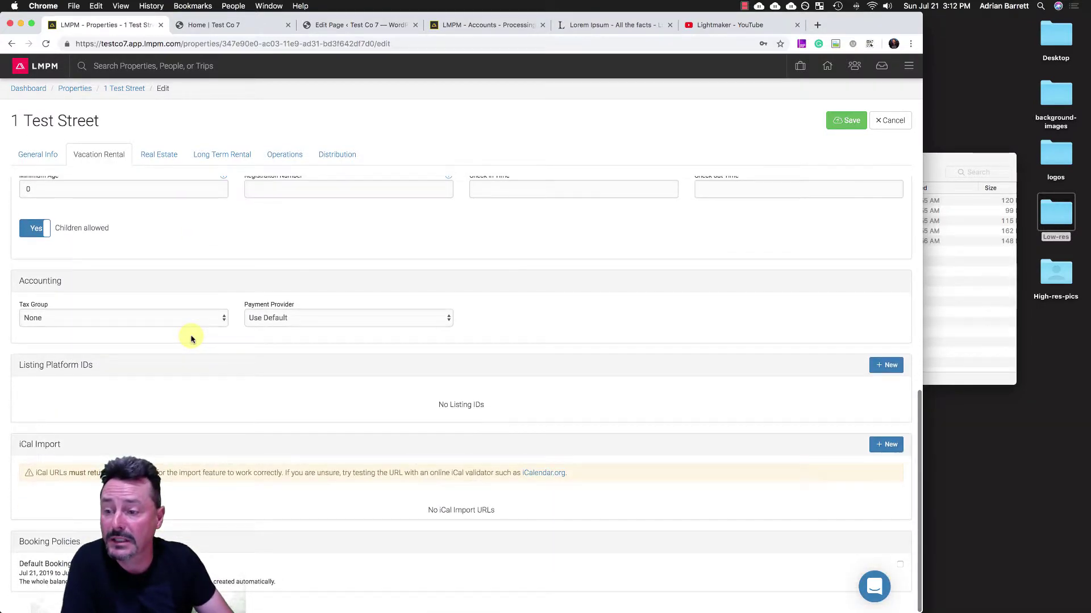
pyautogui.scroll(10, 192, 339)
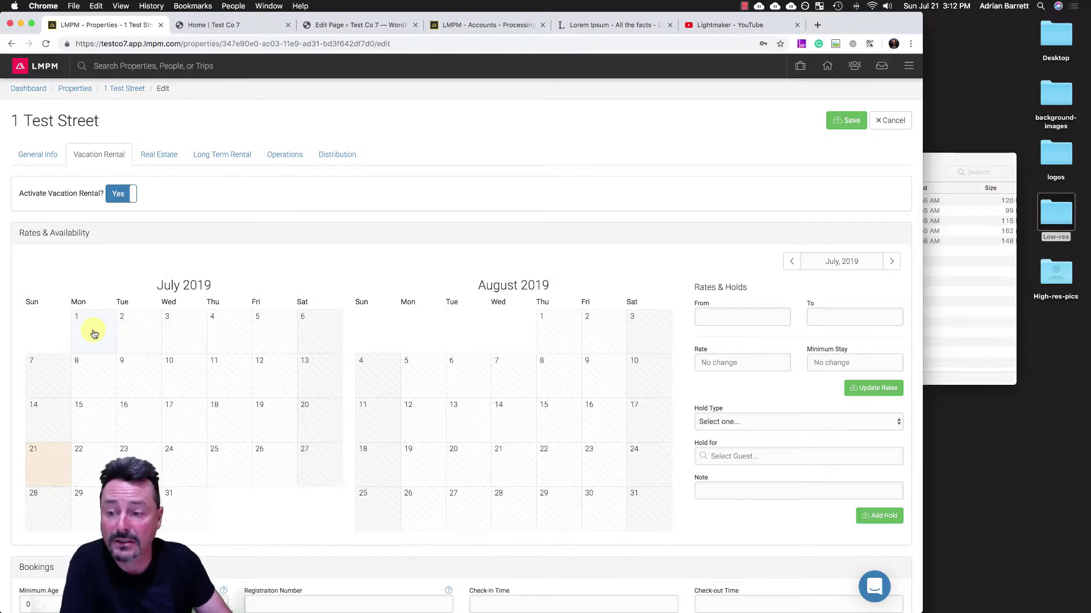
pyautogui.moveTo(94, 334); pyautogui.dragTo(190, 453)
pyautogui.click(734, 364)
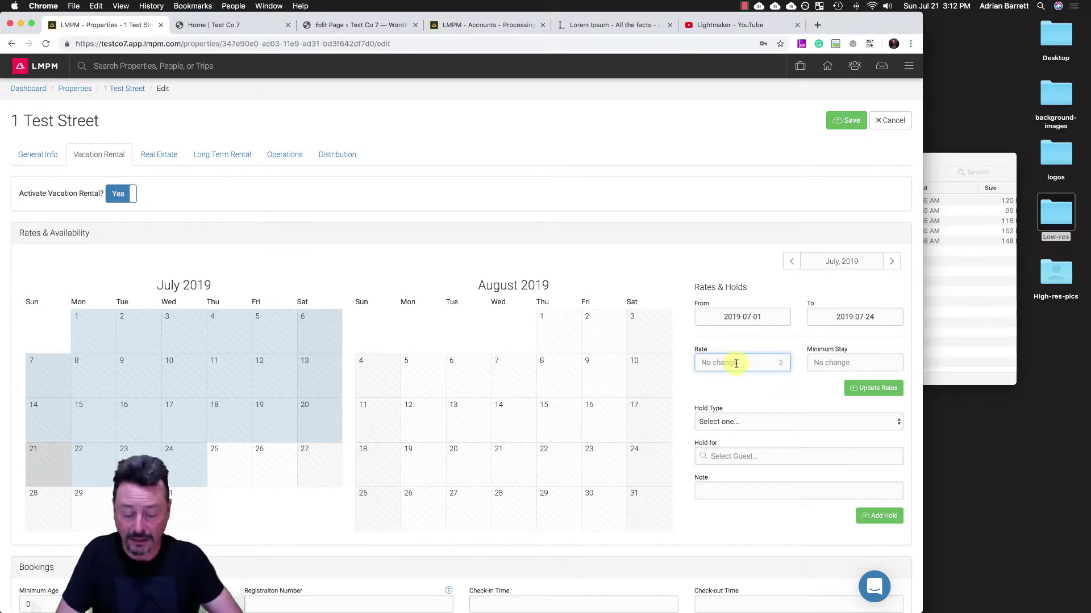
pyautogui.write('300')
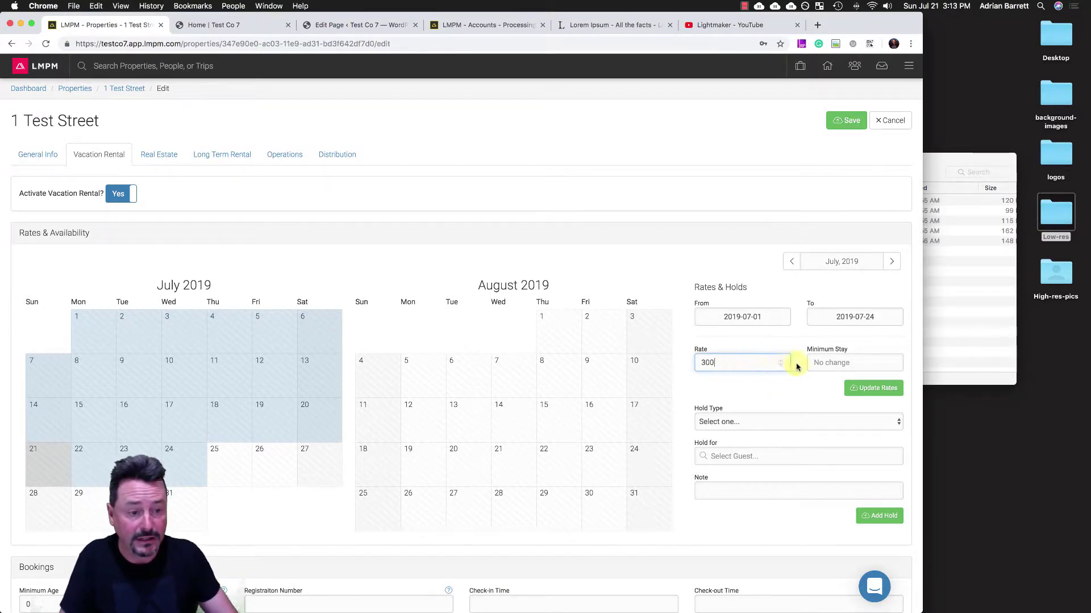
pyautogui.click(833, 364)
pyautogui.write('3')
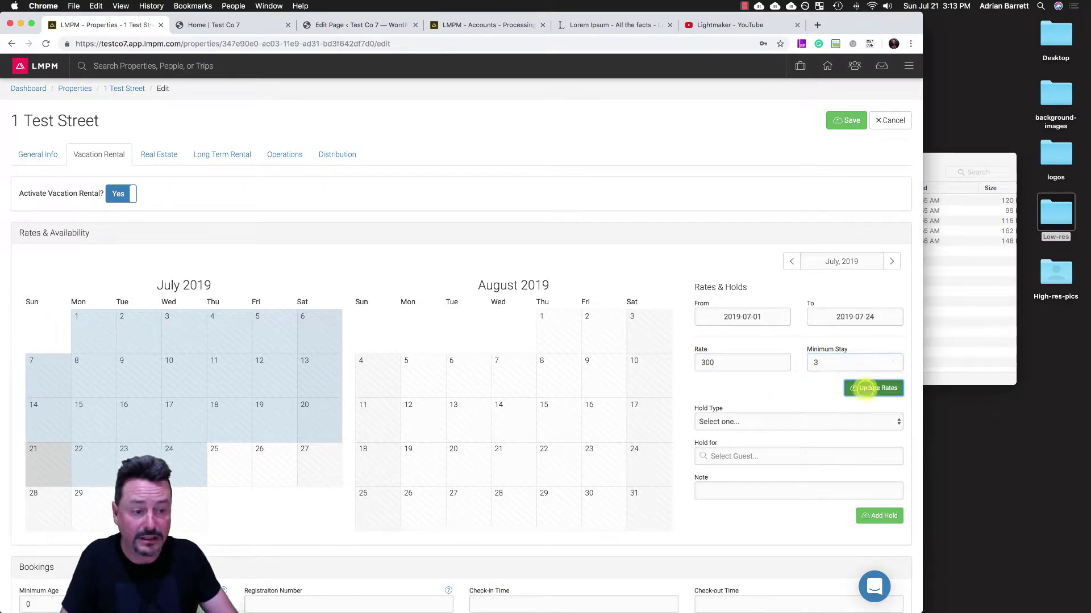
pyautogui.click(862, 388)
# - Set July 25–August 31 to rate 400 with a 4-night minimum stay
pyautogui.click(226, 473)
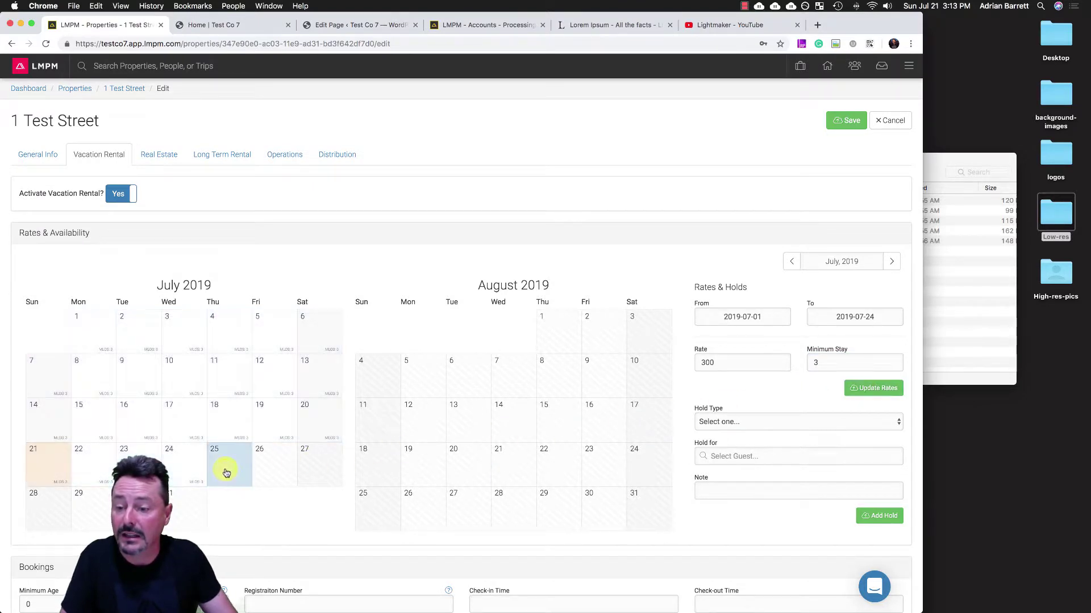
pyautogui.moveTo(226, 473); pyautogui.dragTo(650, 507)
pyautogui.click(729, 363)
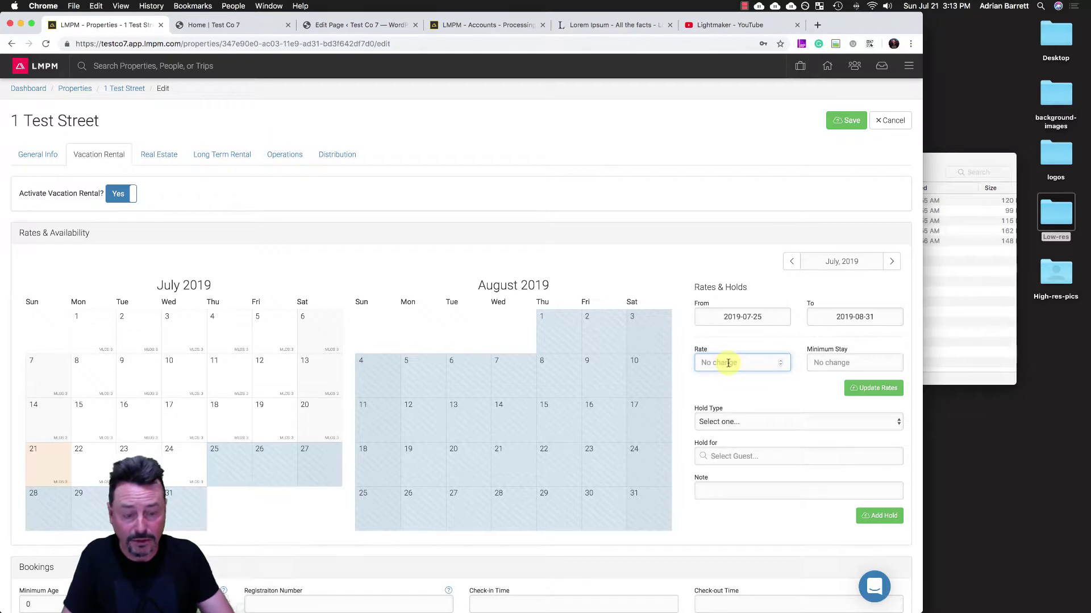
pyautogui.write('400')
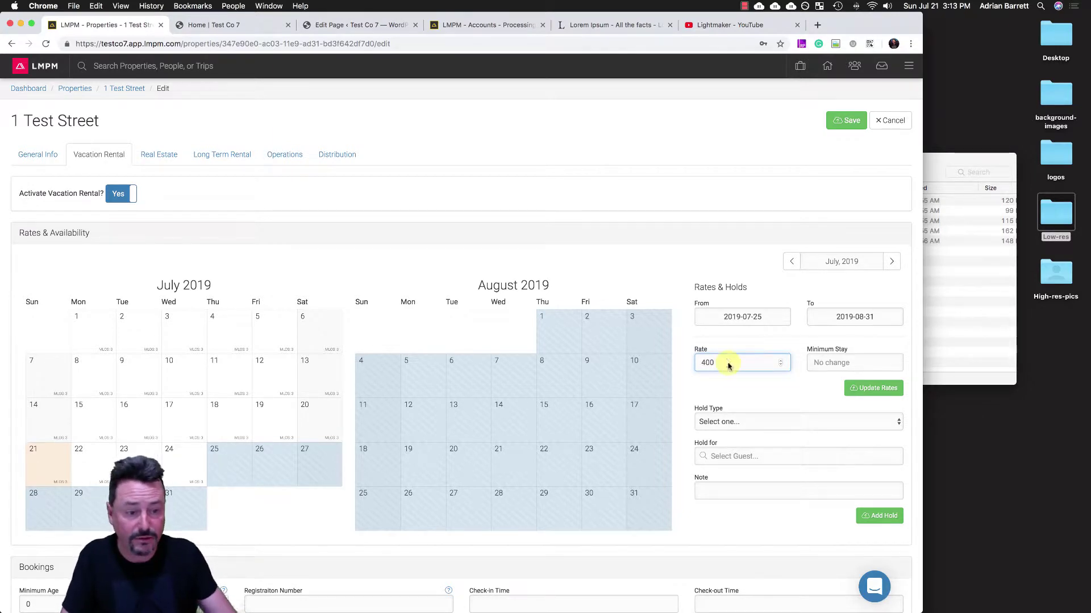
pyautogui.click(830, 360)
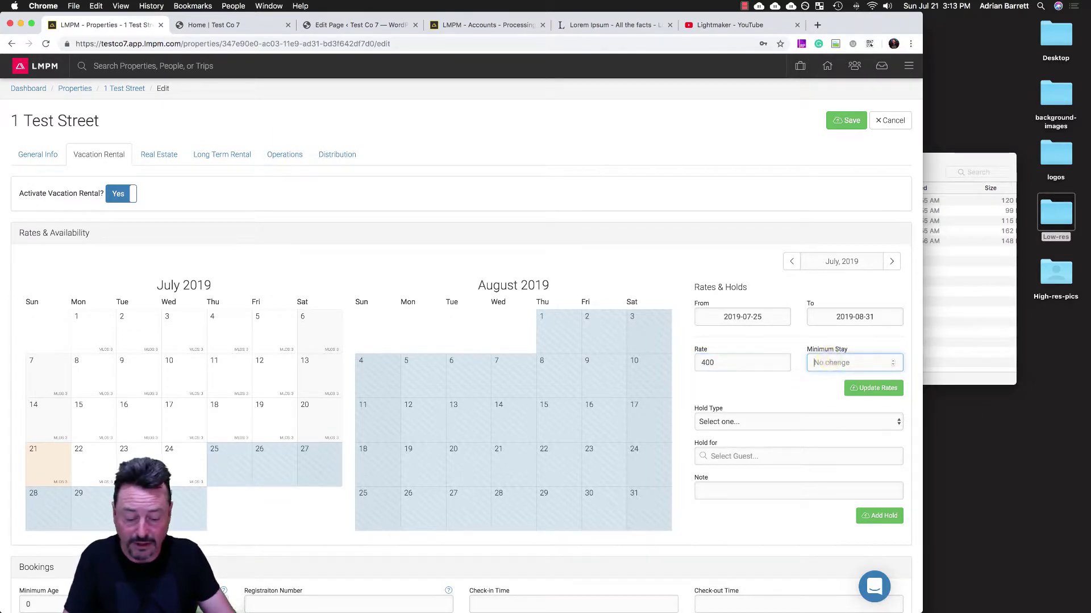
pyautogui.write('3')
pyautogui.press('BackSpace')
pyautogui.write('4')
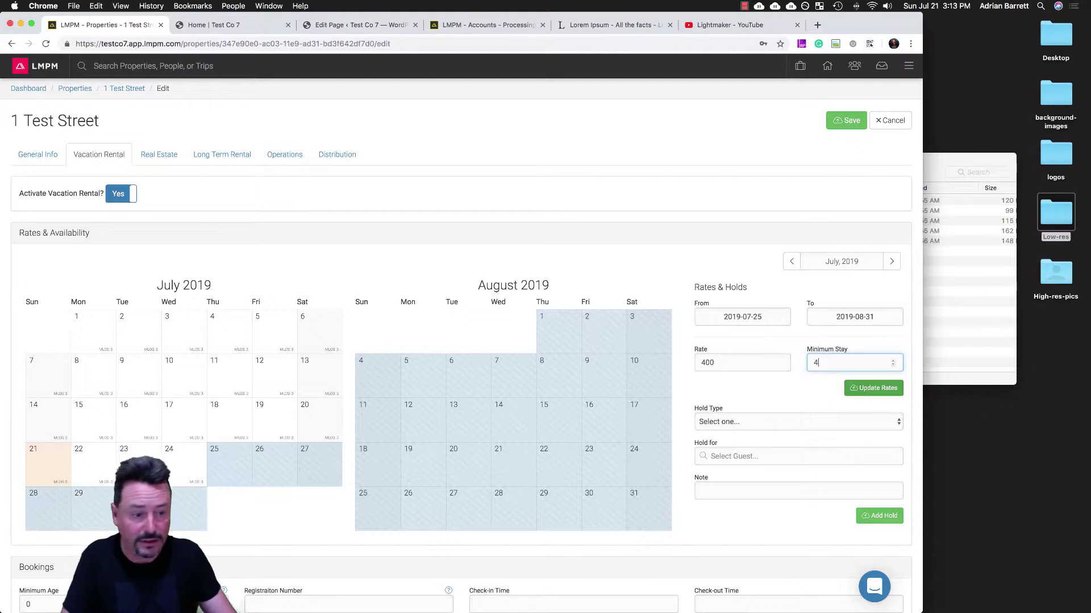
pyautogui.click(869, 388)
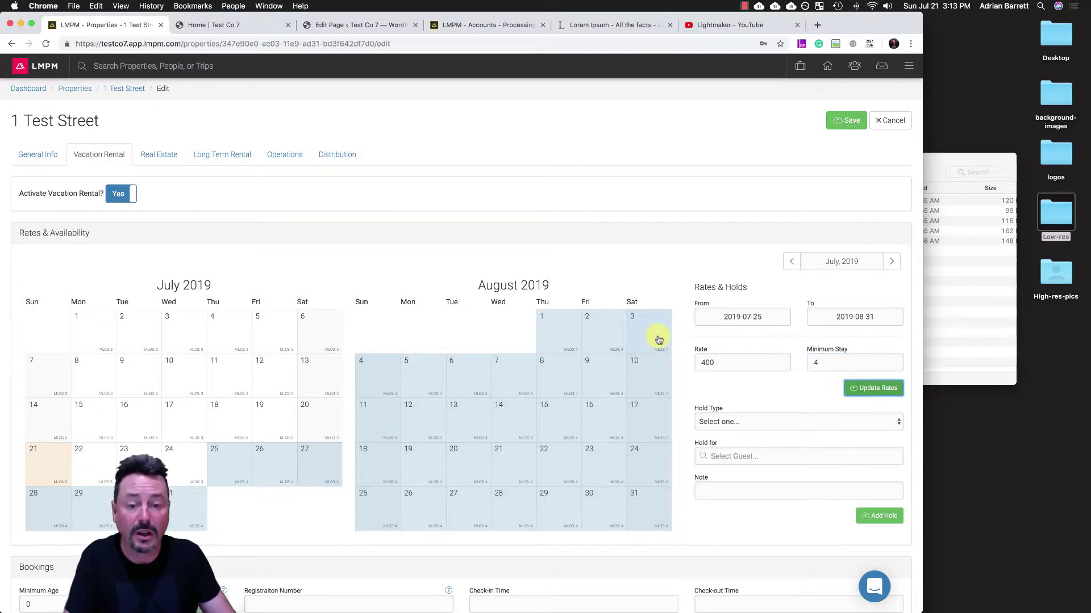
# - Extend the range to 2019-12-31 and apply rate 500 with a 4-night minimum
pyautogui.click(891, 262)
pyautogui.click(891, 262)
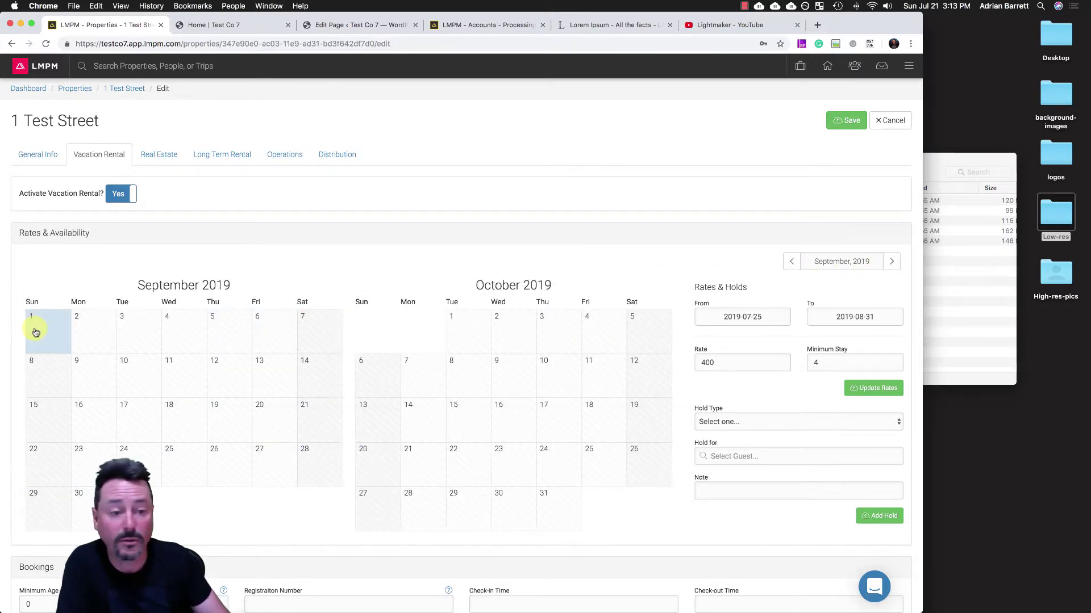
pyautogui.click(862, 314)
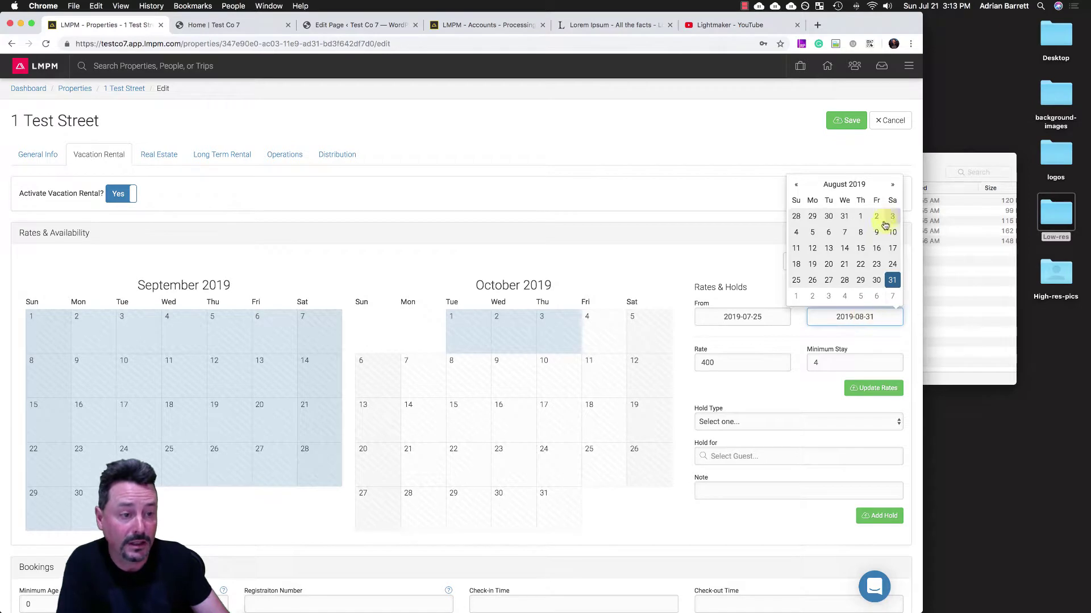
pyautogui.click(892, 185)
pyautogui.click(892, 186)
pyautogui.click(892, 185)
pyautogui.click(892, 186)
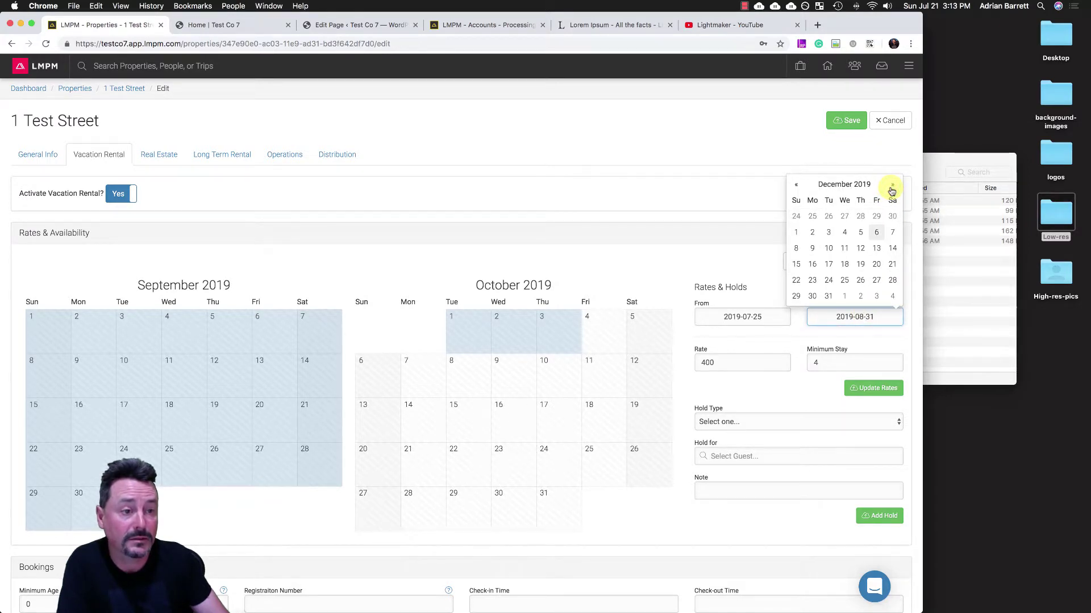
pyautogui.click(828, 296)
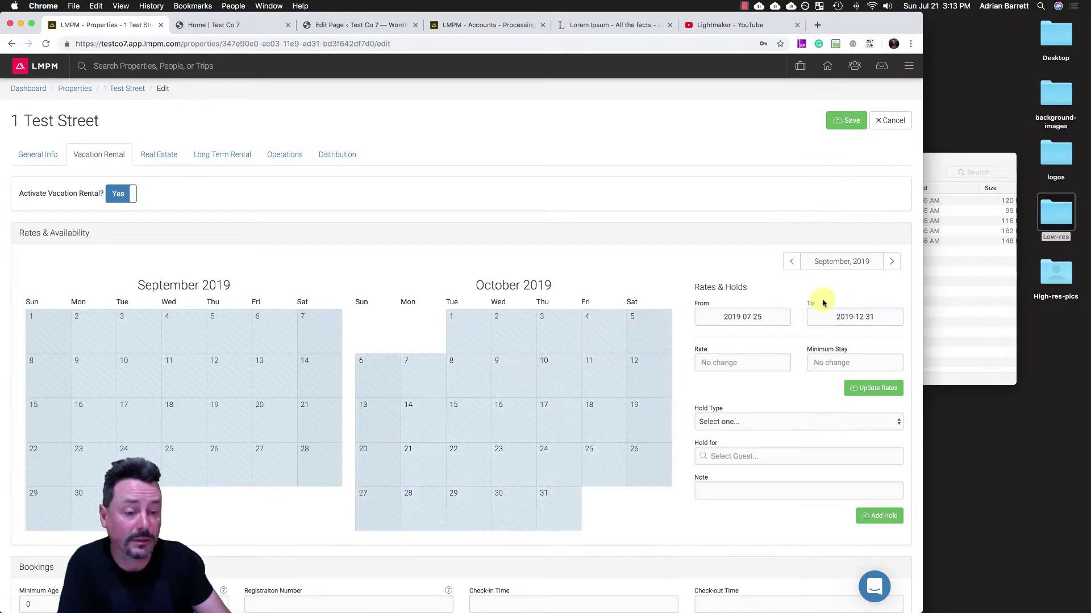
pyautogui.click(728, 361)
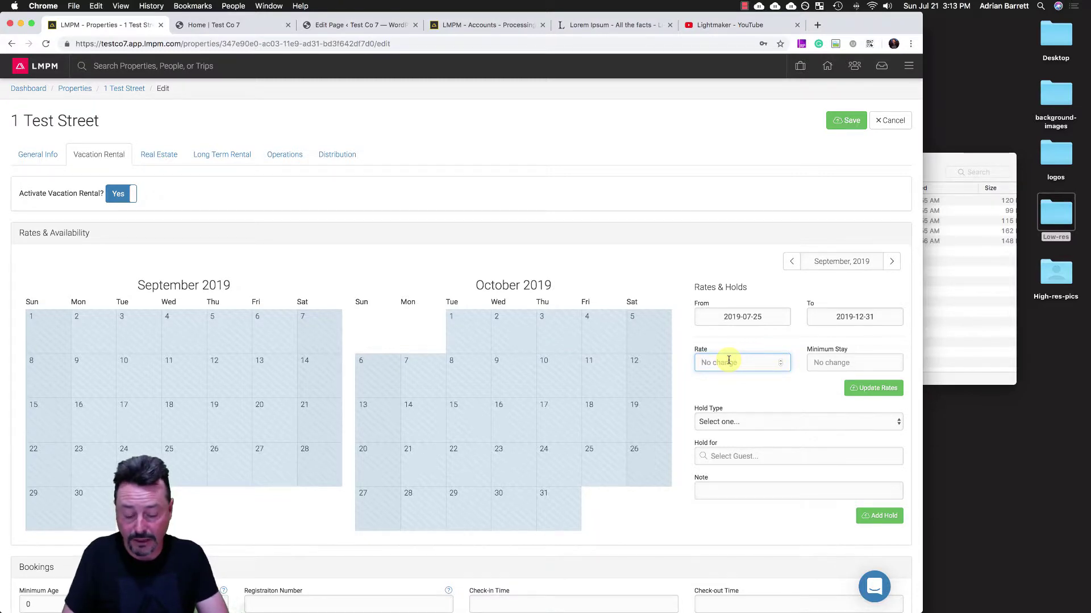
pyautogui.write('500')
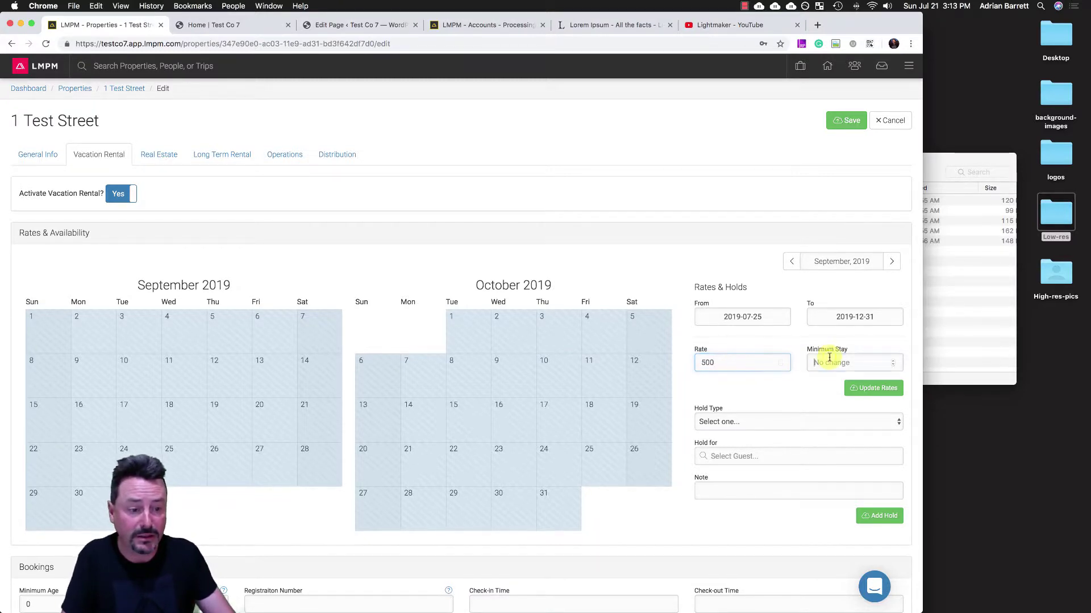
pyautogui.click(830, 358)
pyautogui.write('4')
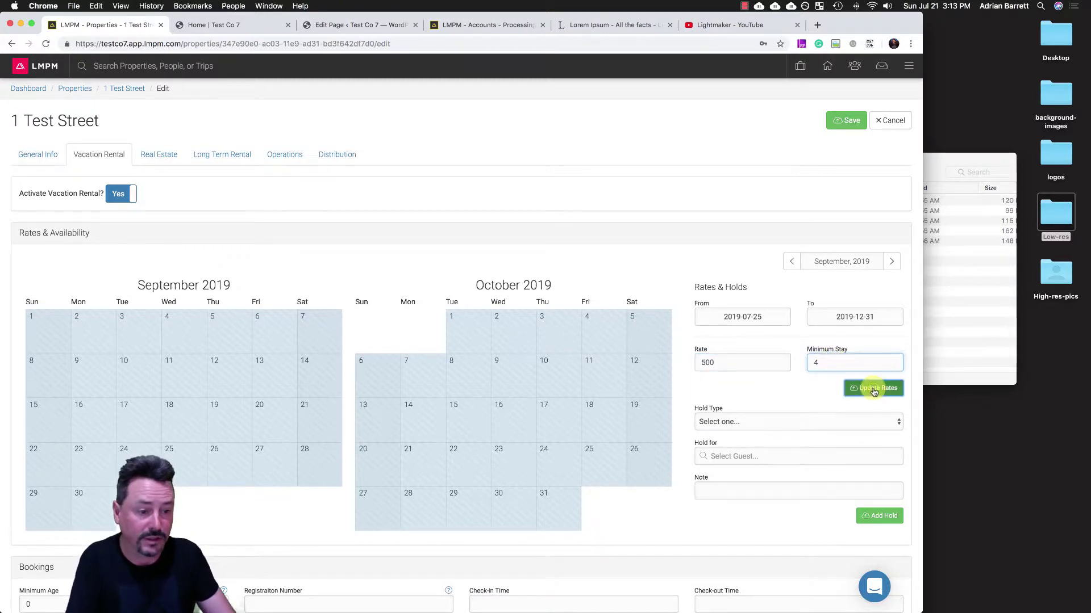
pyautogui.click(873, 389)
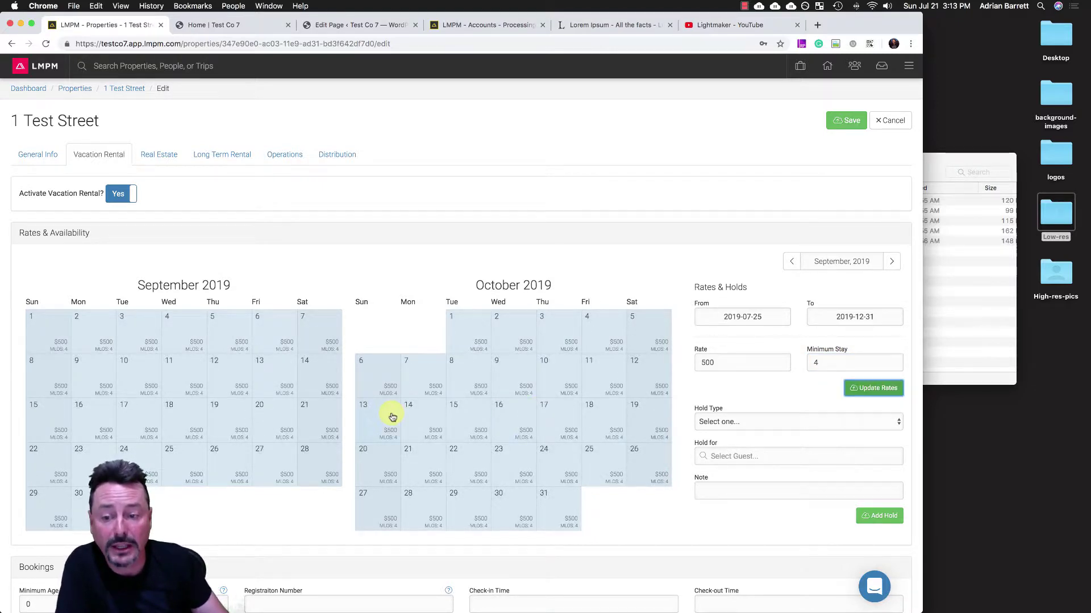
# - Page the rates calendar back to June/July 2019
pyautogui.click(791, 263)
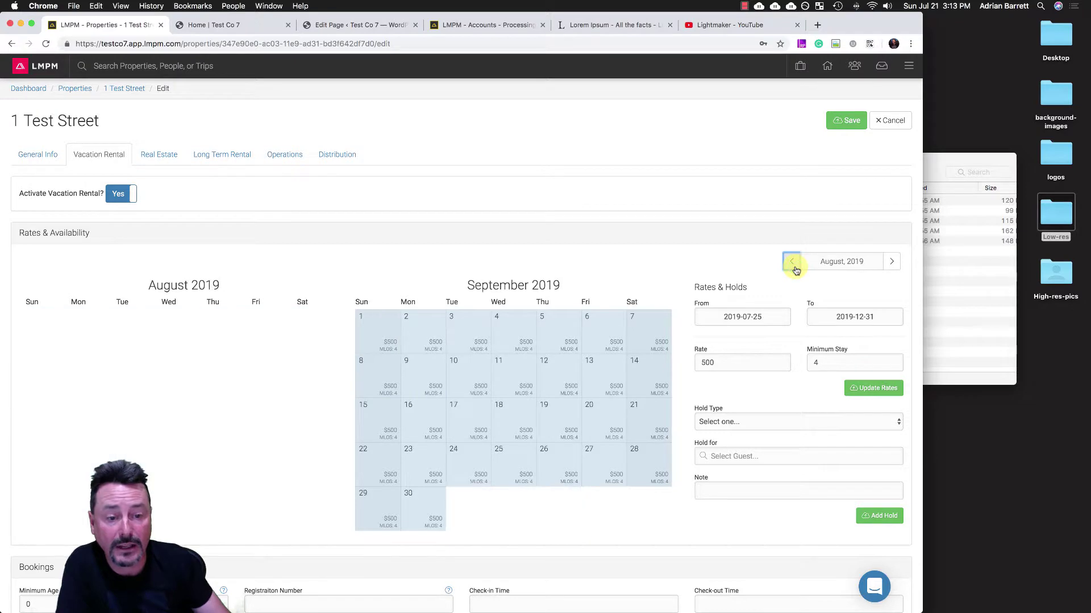
pyautogui.click(793, 266)
pyautogui.click(793, 265)
pyautogui.click(794, 265)
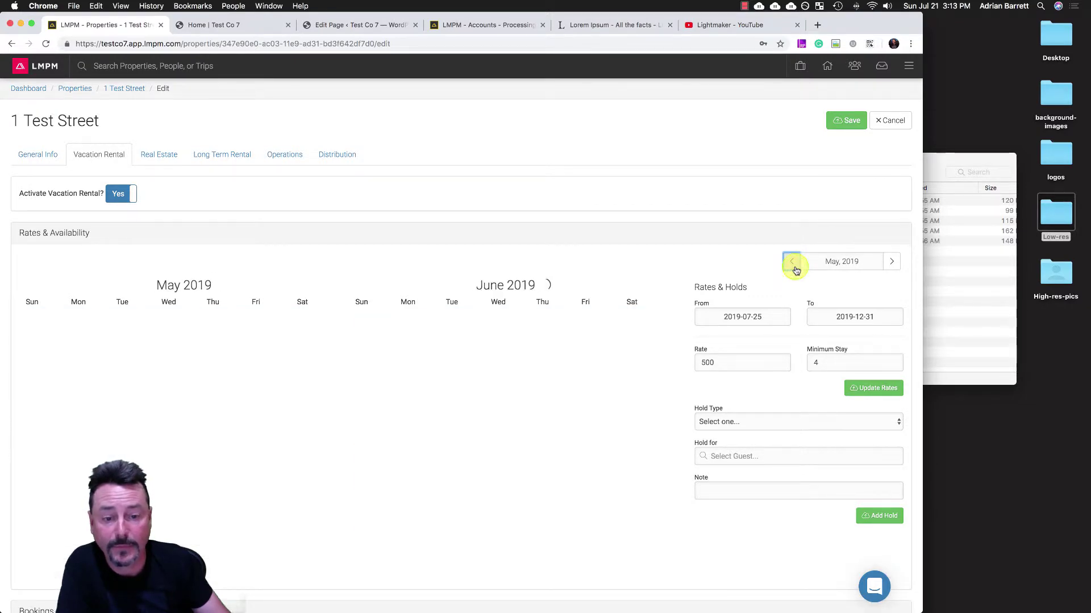
pyautogui.click(892, 263)
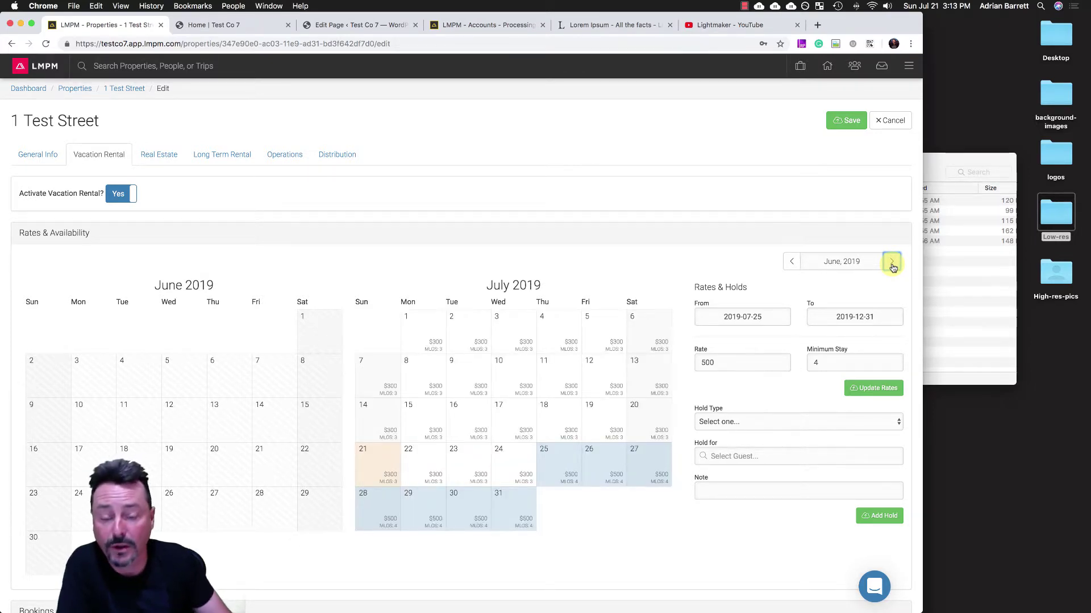
# - Enter minimum age 25 and registration number 'Test Reg' in the booking details
pyautogui.scroll(-5, 589, 367)
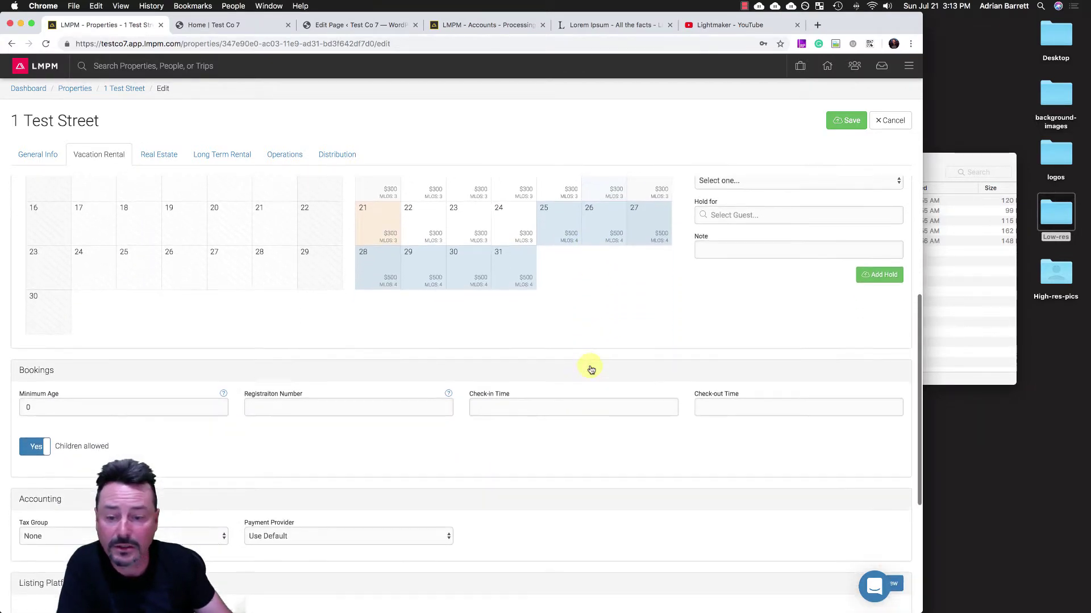
pyautogui.scroll(-1, 591, 369)
pyautogui.moveTo(46, 345); pyautogui.dragTo(3, 346)
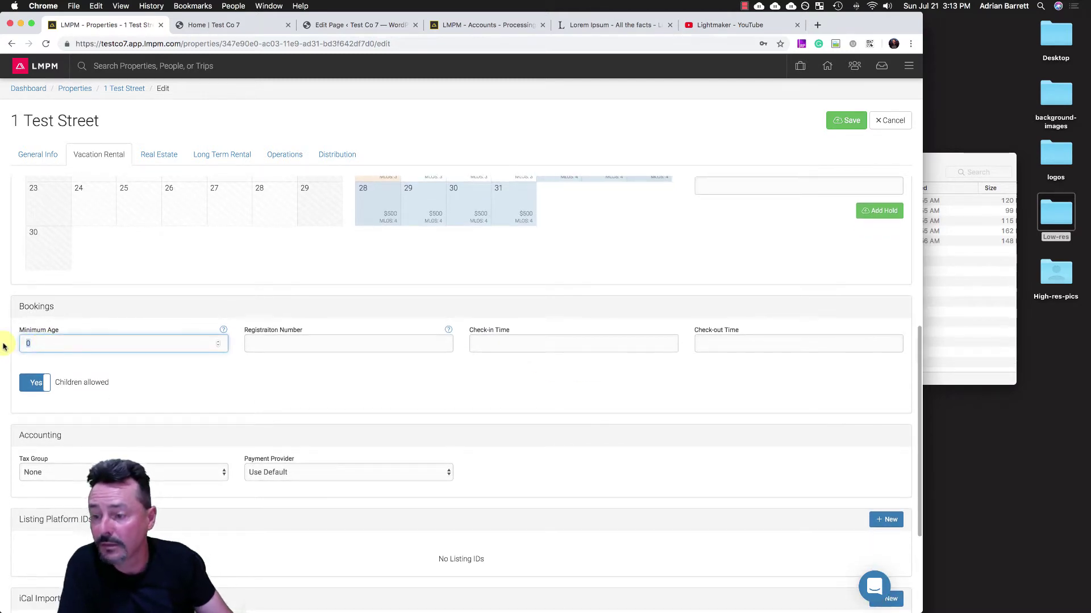
pyautogui.write('25')
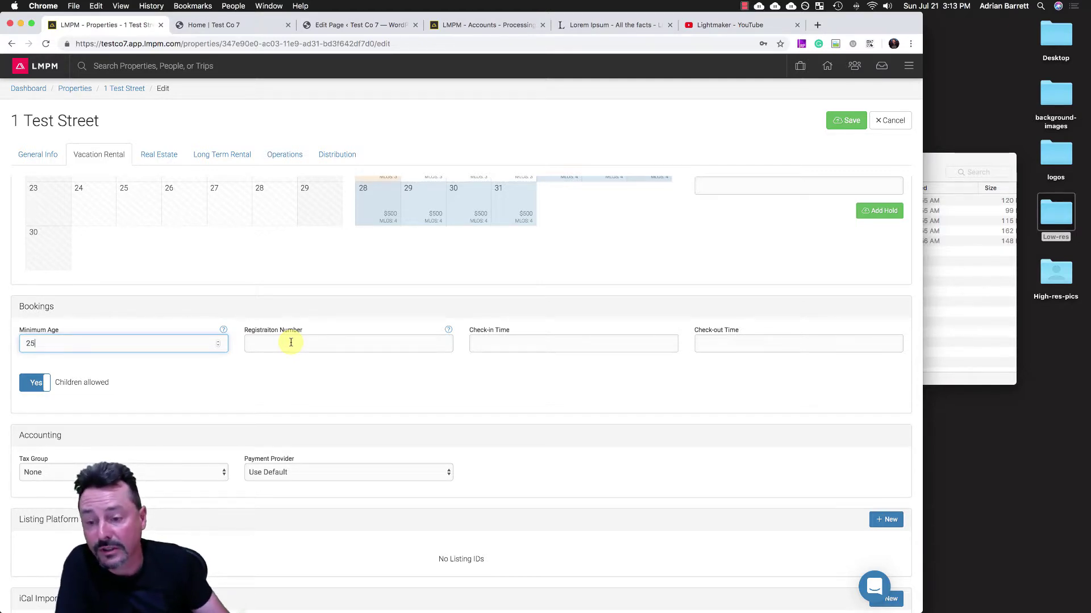
pyautogui.click(291, 343)
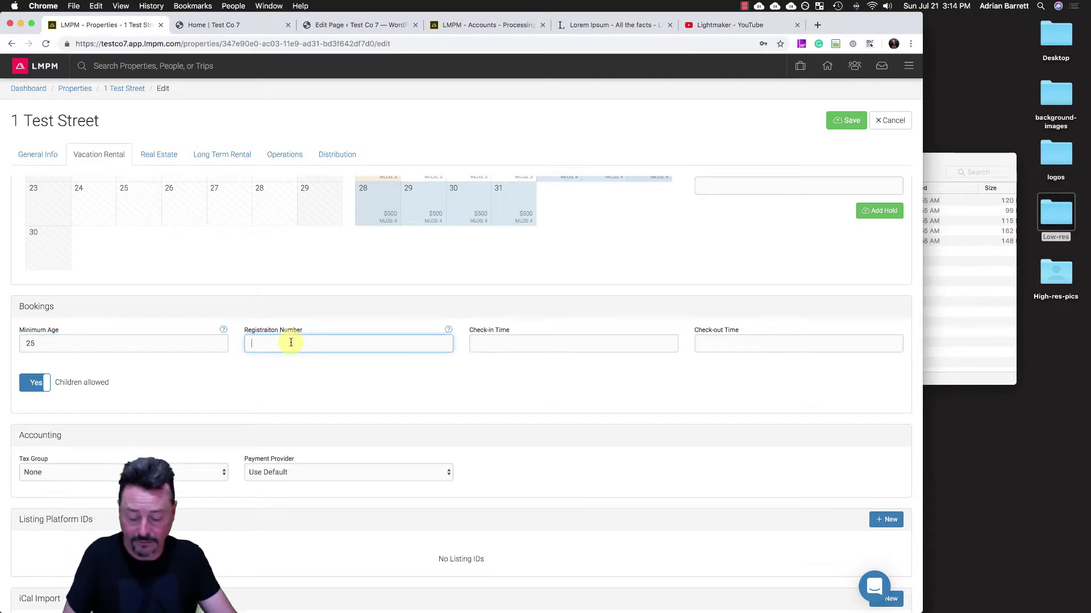
pyautogui.write('Test Reg')
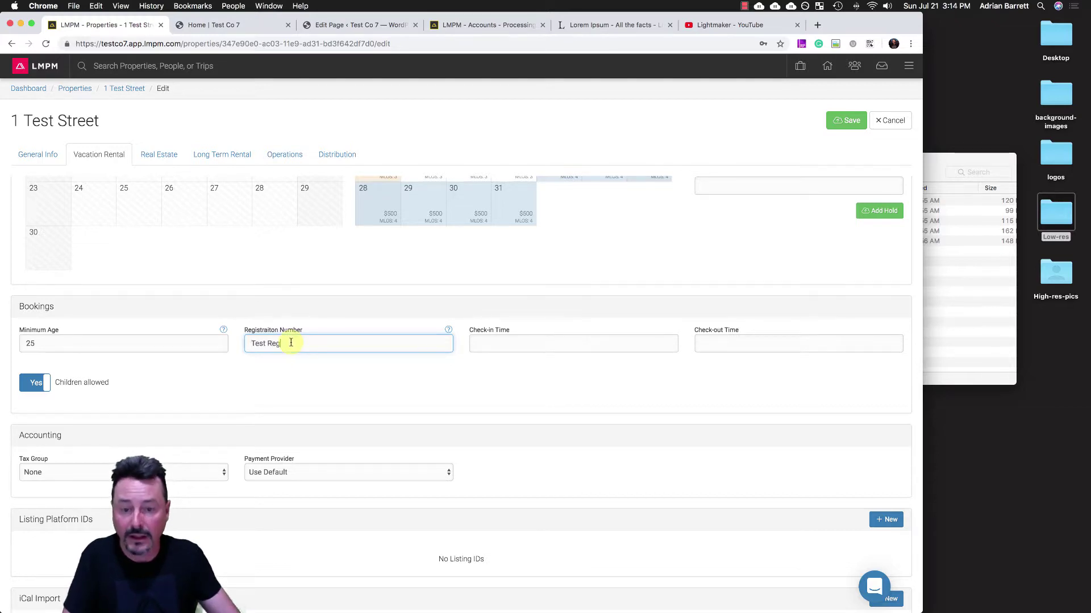
# - Set the check-in time to 16:00 with the time picker
pyautogui.click(538, 343)
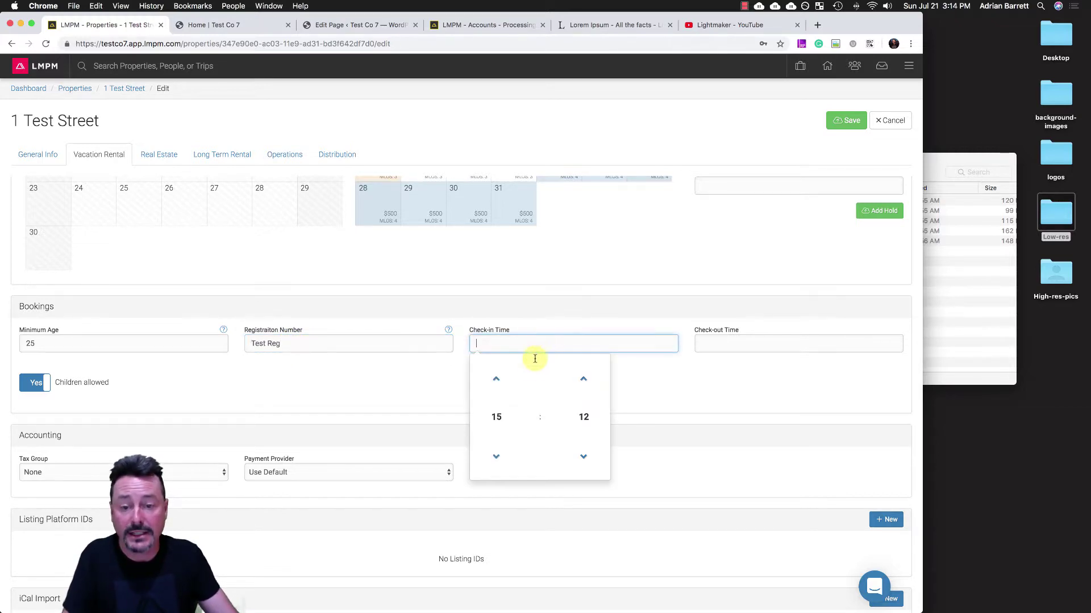
pyautogui.click(498, 457)
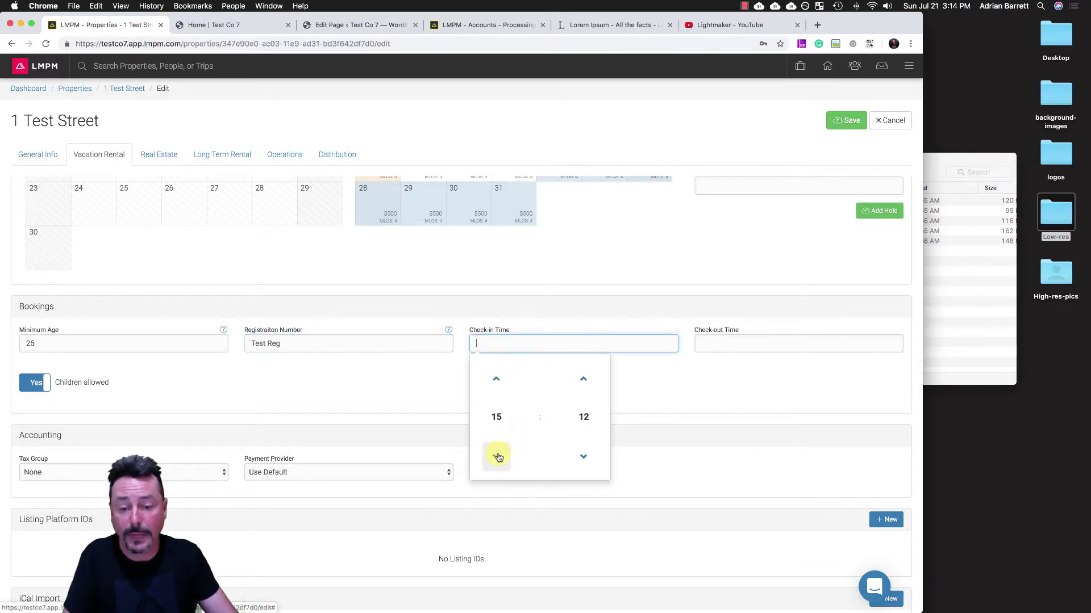
pyautogui.click(499, 380)
pyautogui.click(501, 382)
pyautogui.click(503, 384)
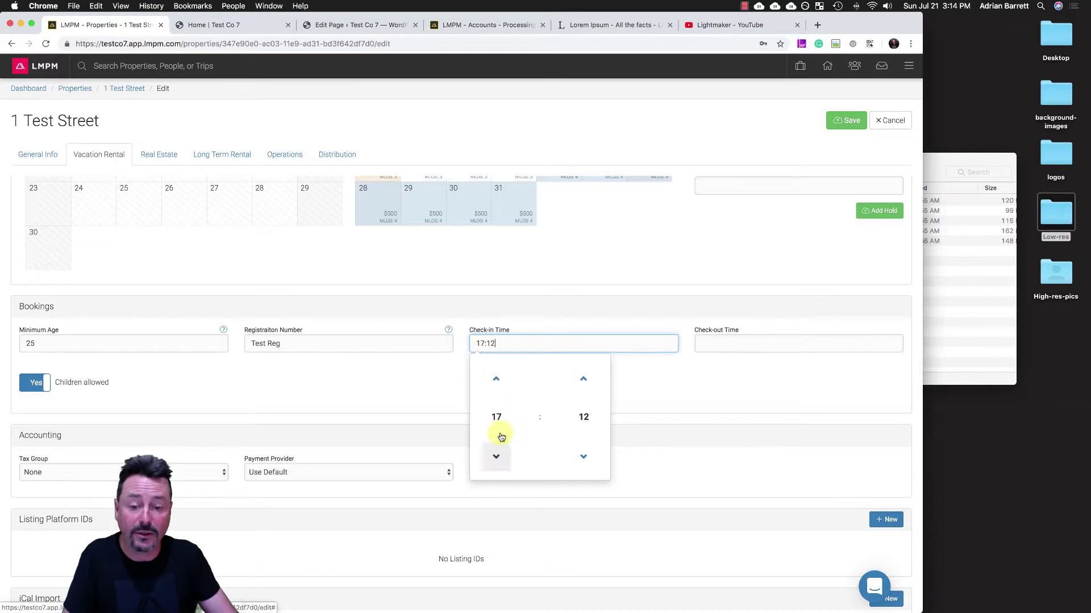
pyautogui.click(496, 456)
pyautogui.click(584, 457)
pyautogui.click(584, 458)
pyautogui.click(584, 458)
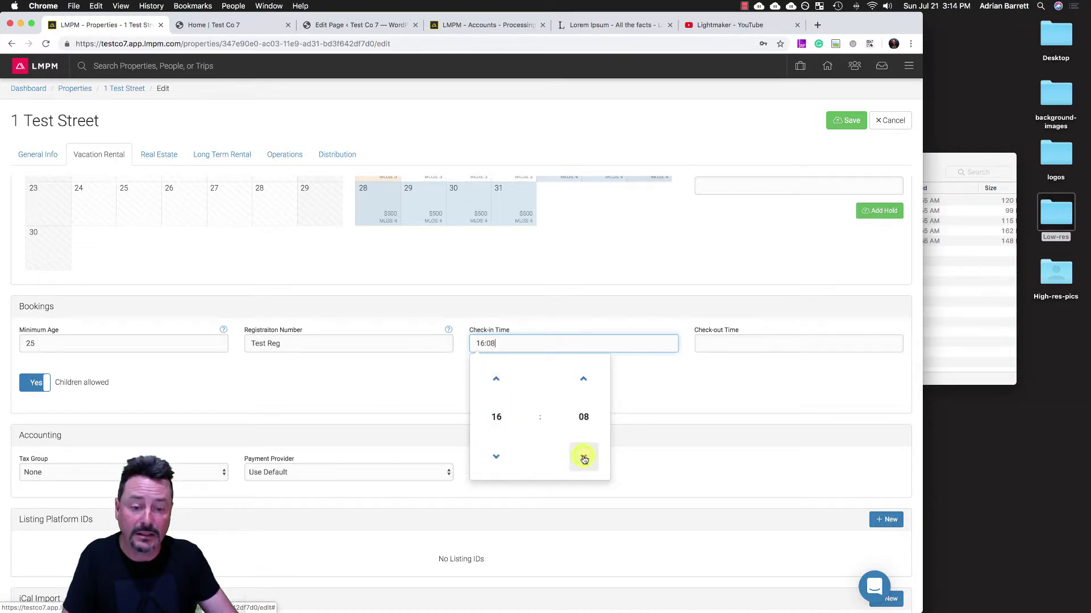
pyautogui.click(583, 458)
pyautogui.click(584, 457)
pyautogui.click(584, 458)
pyautogui.click(584, 457)
pyautogui.click(584, 458)
pyautogui.click(584, 458)
pyautogui.click(584, 458)
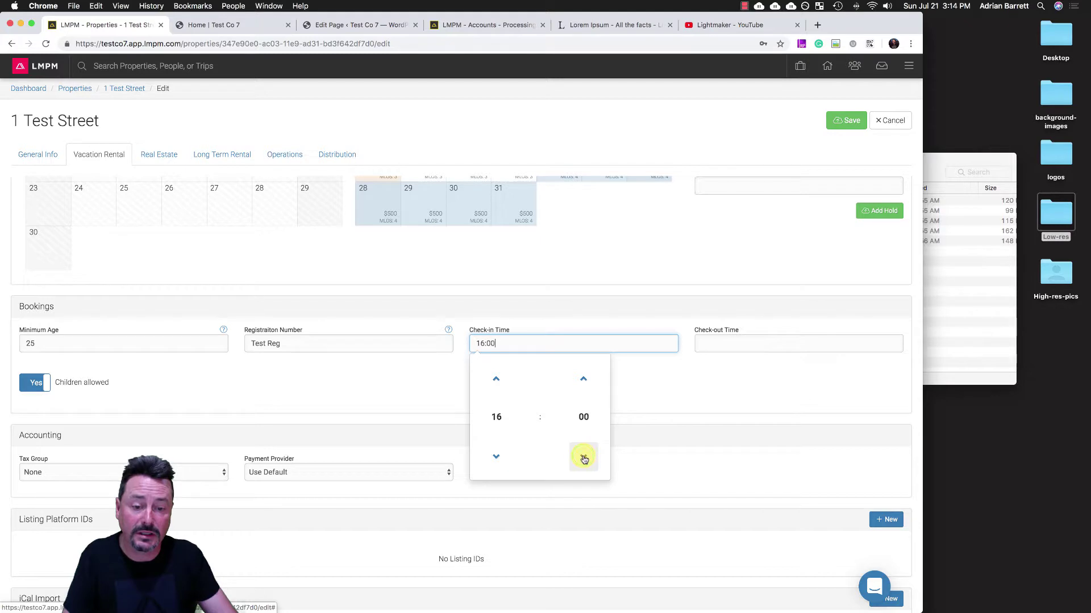
# - Set the check-out time to 11:00 with the time picker
pyautogui.click(740, 342)
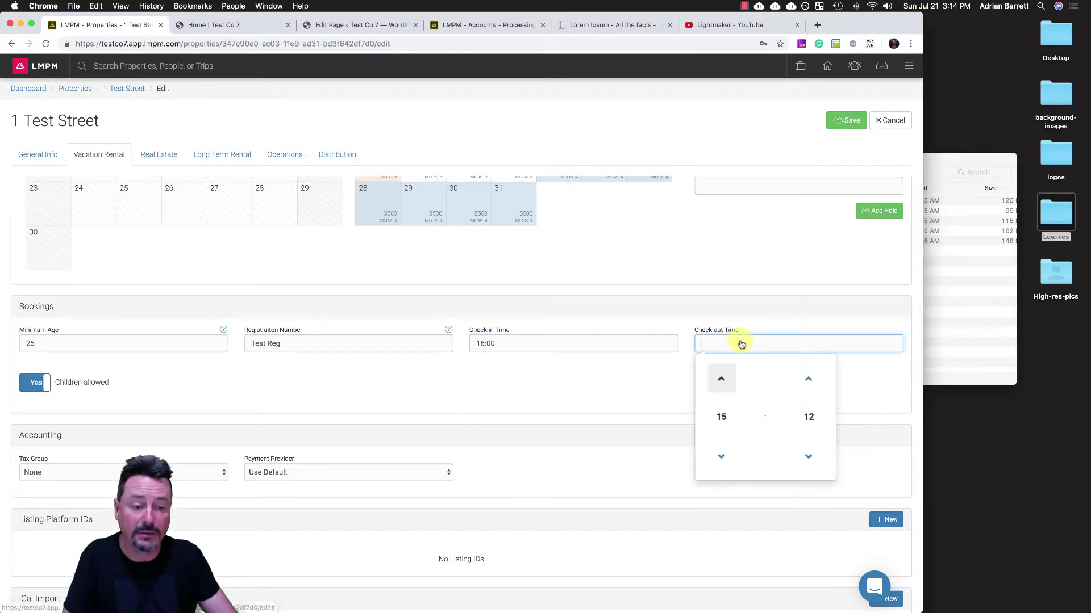
pyautogui.click(721, 457)
pyautogui.click(721, 457)
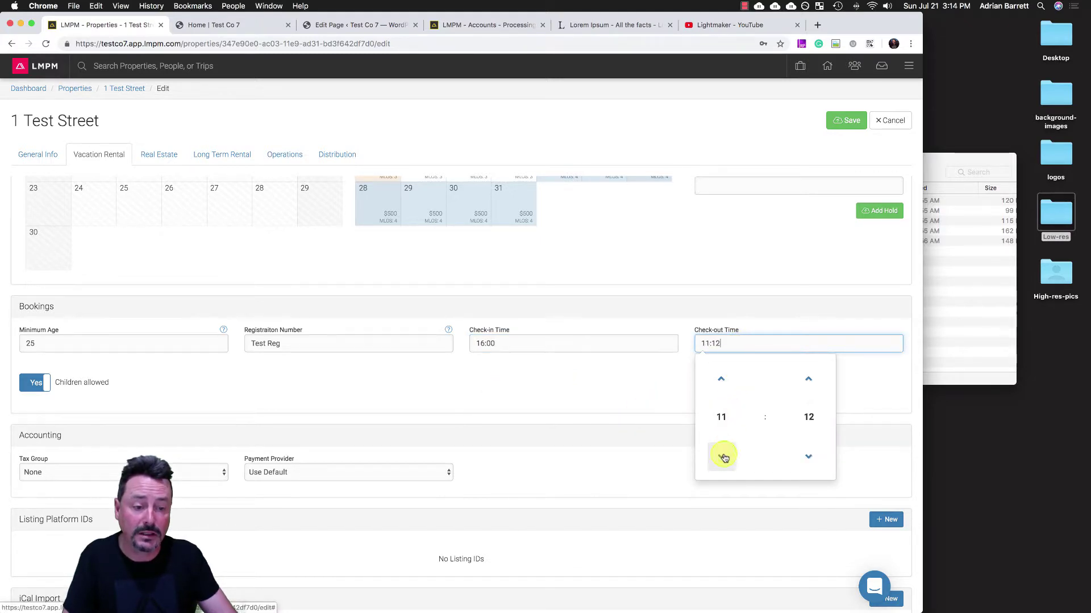
pyautogui.click(722, 456)
pyautogui.click(720, 379)
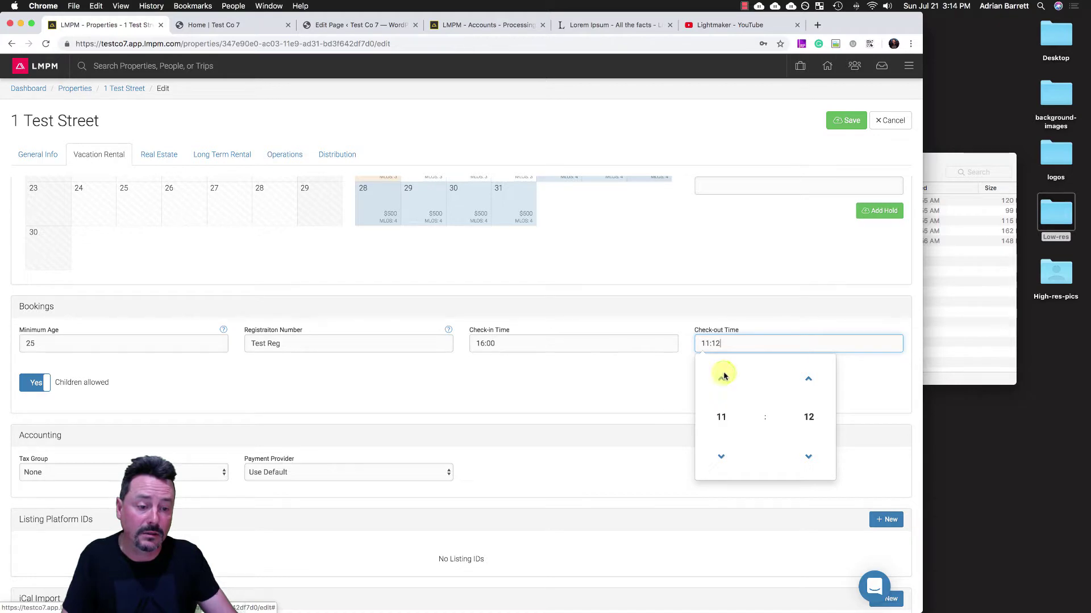
pyautogui.doubleClick(805, 457)
pyautogui.tripleClick(804, 458)
pyautogui.tripleClick(805, 457)
pyautogui.doubleClick(805, 458)
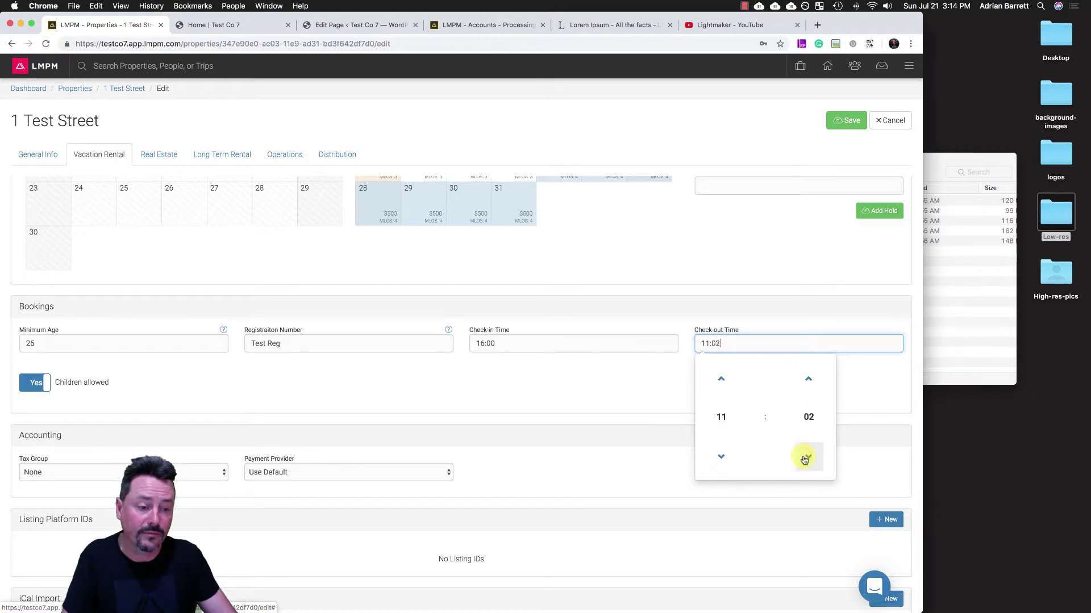
pyautogui.click(805, 458)
pyautogui.click(805, 458)
pyautogui.click(525, 463)
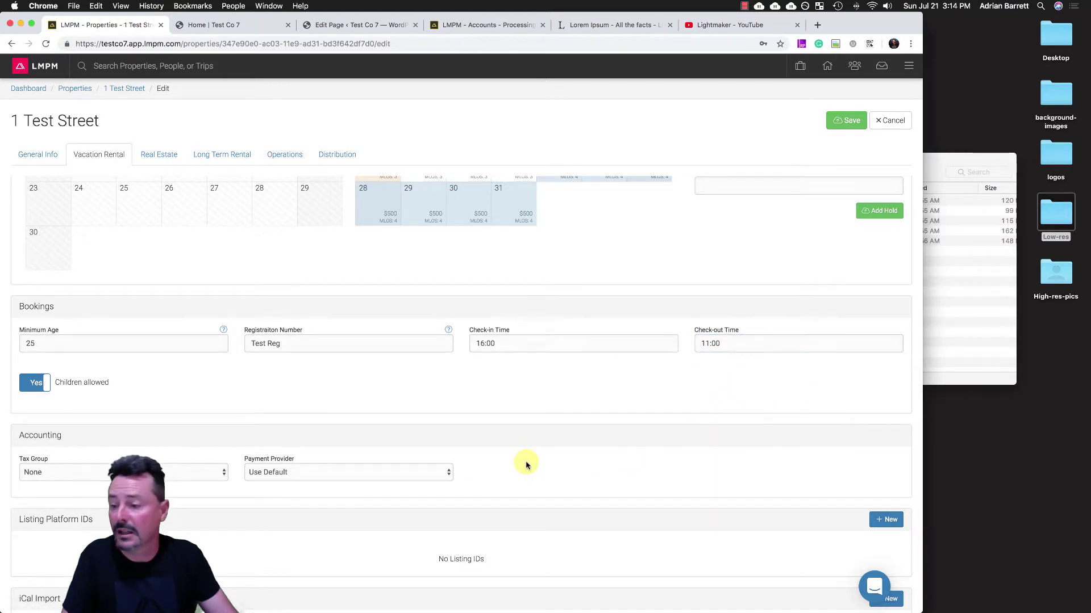
# - Tick the default booking policy row under Booking Policies for 1 Test Street
pyautogui.scroll(-4, 525, 464)
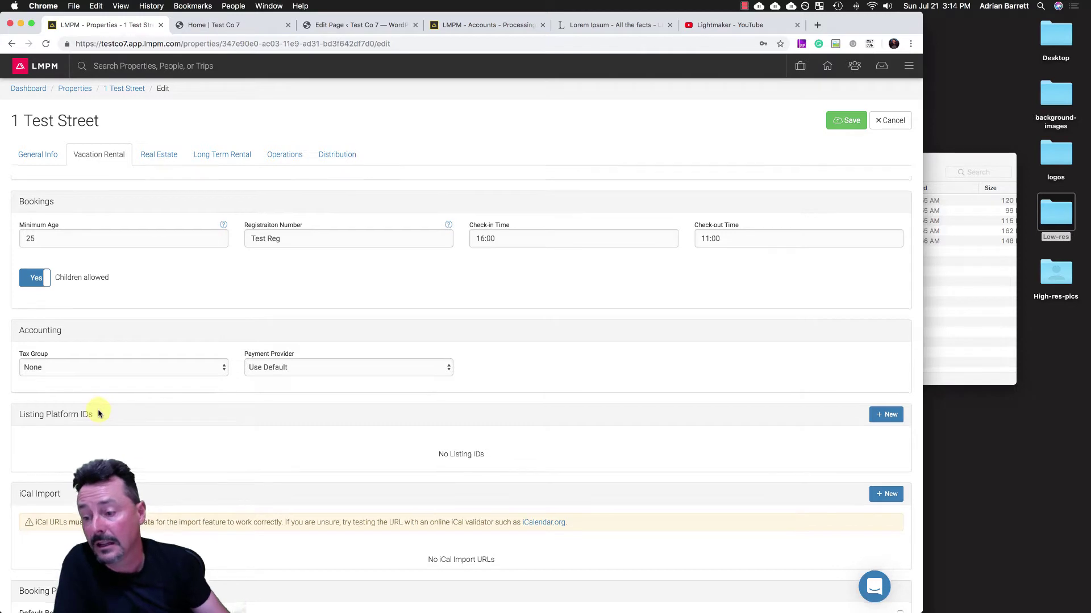
pyautogui.scroll(-2, 97, 409)
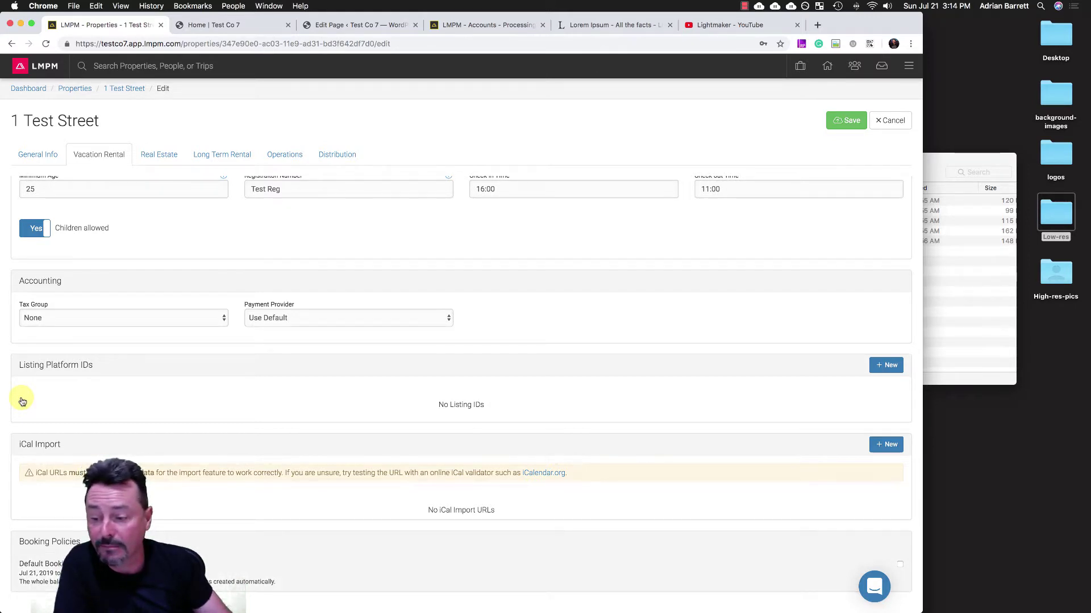
pyautogui.click(798, 569)
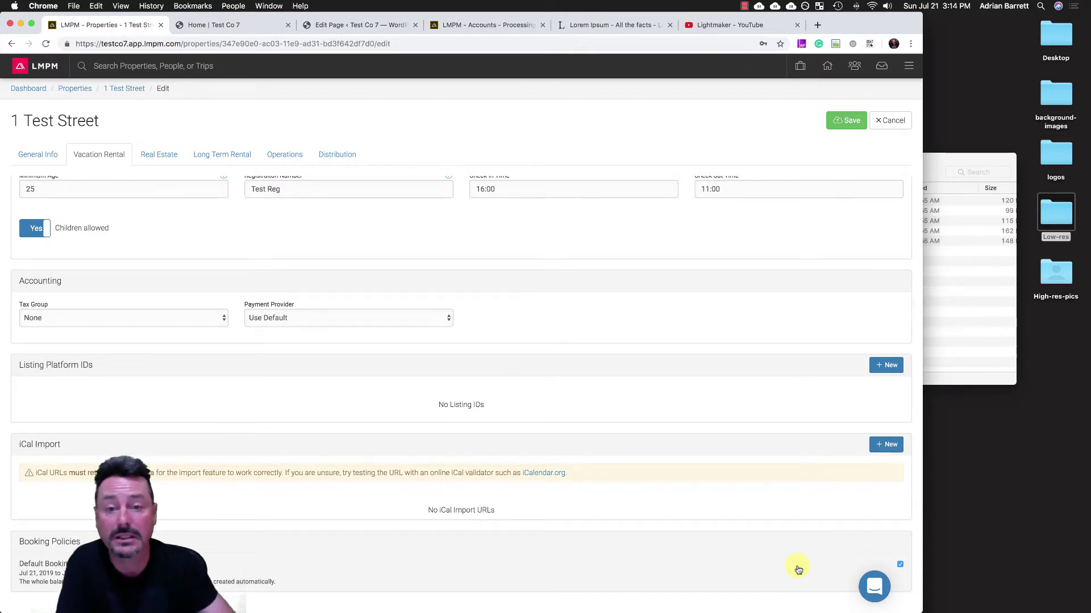
pyautogui.click(845, 122)
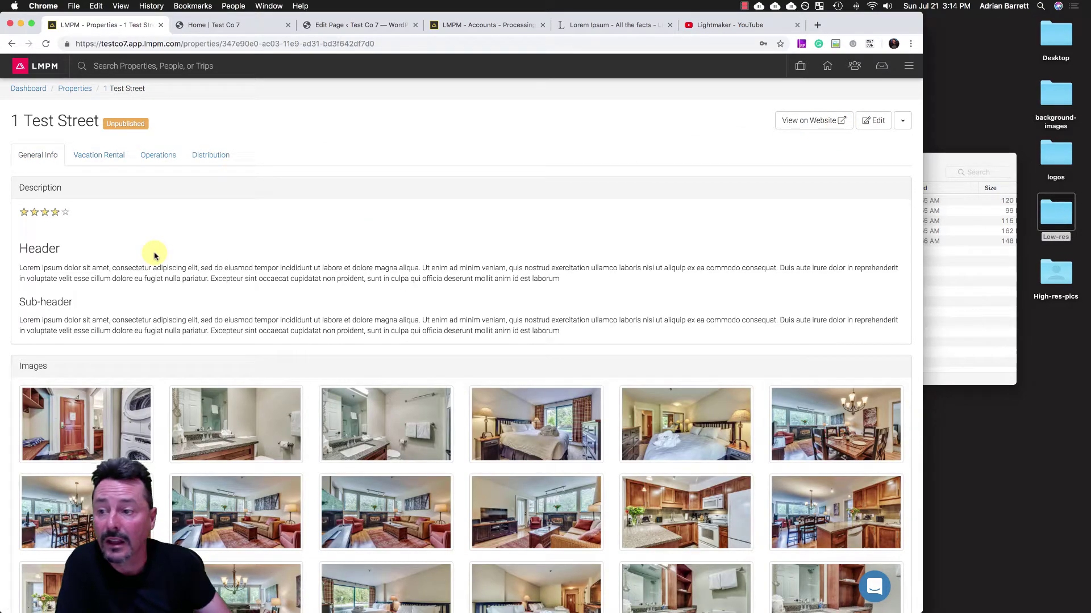
pyautogui.scroll(-3, 155, 256)
pyautogui.scroll(-10, 155, 256)
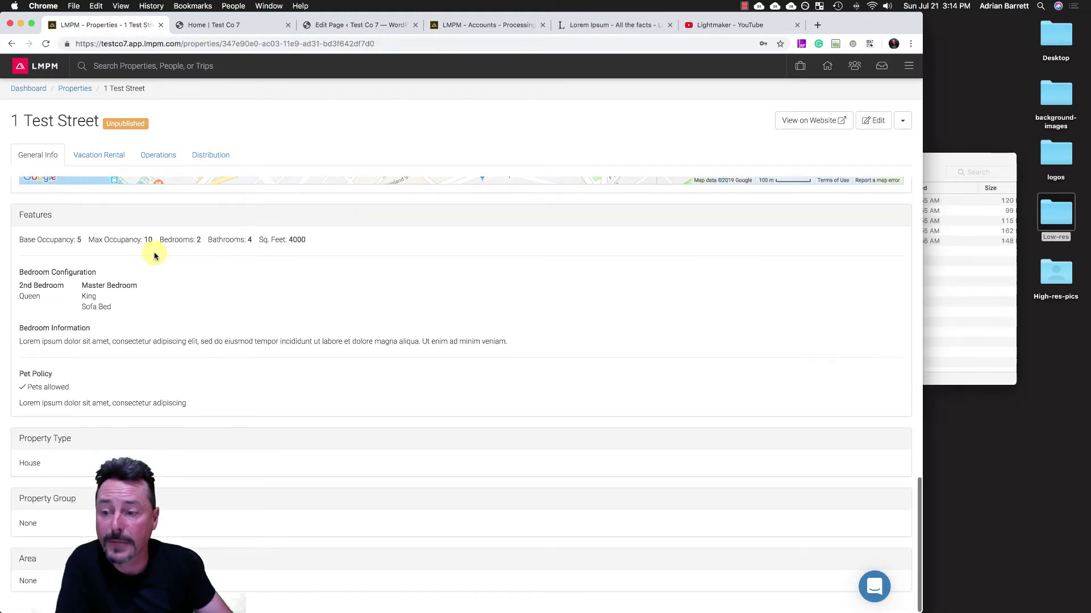
pyautogui.scroll(10, 154, 256)
pyautogui.click(98, 152)
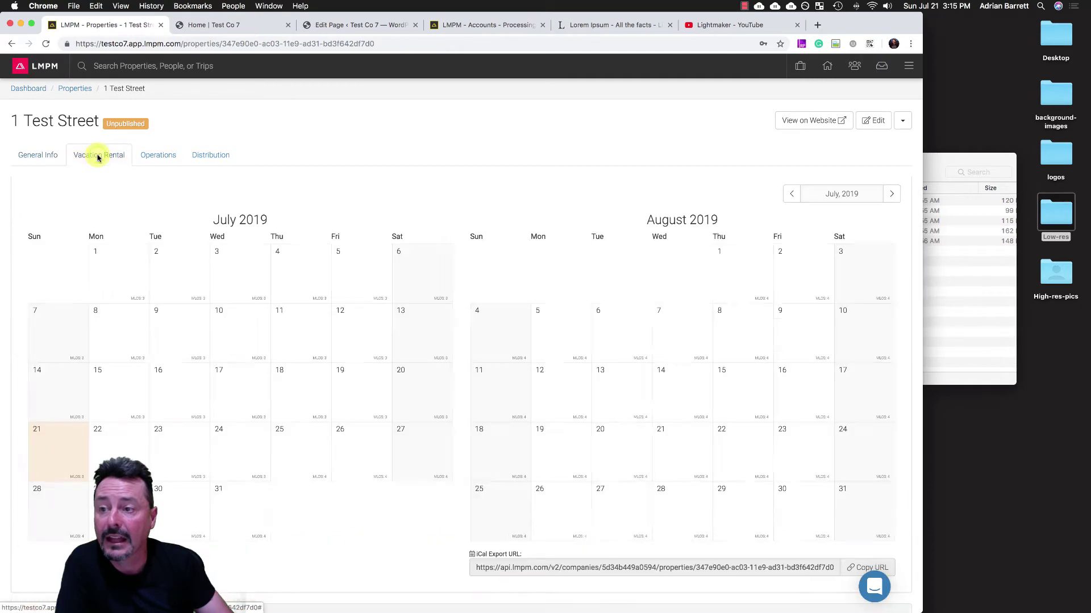
pyautogui.scroll(-5, 113, 324)
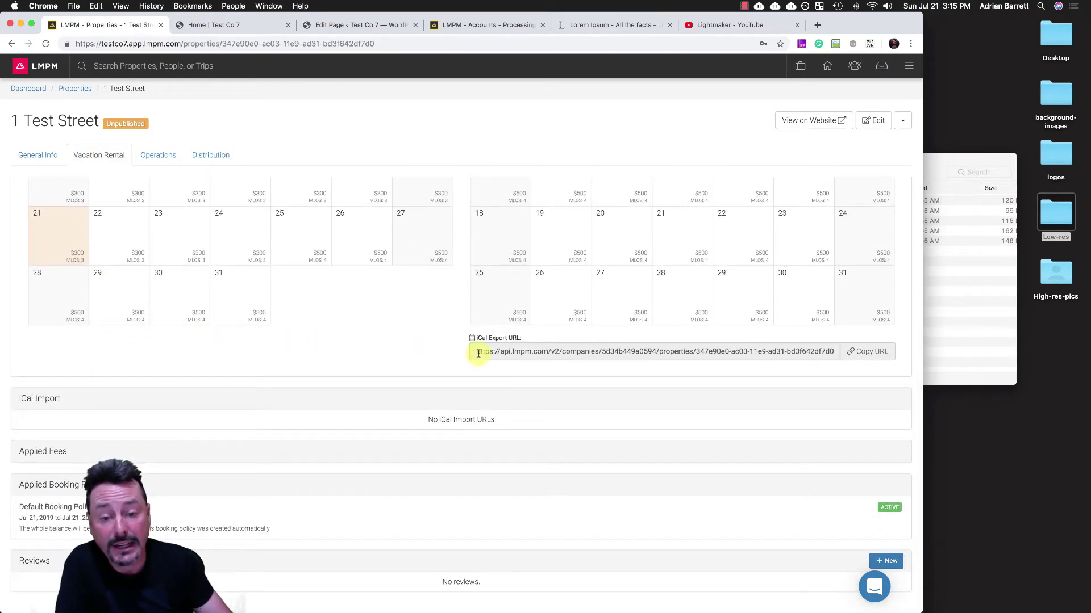
pyautogui.moveTo(477, 352); pyautogui.dragTo(931, 361)
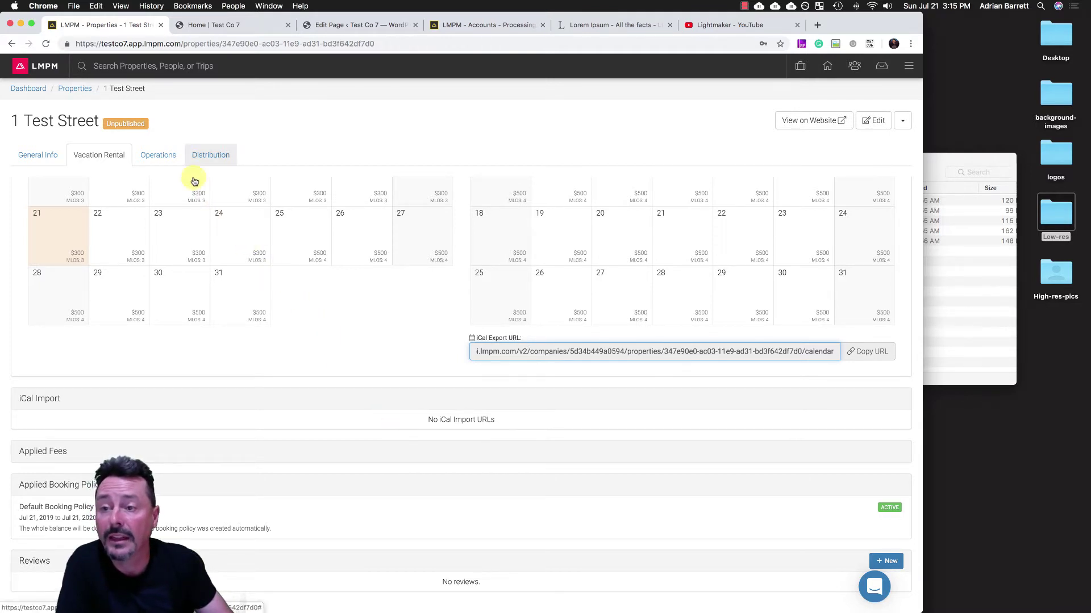
# - Go through Operations to the Distribution page, showing 1 Test Street unpublished and not featured
pyautogui.click(176, 157)
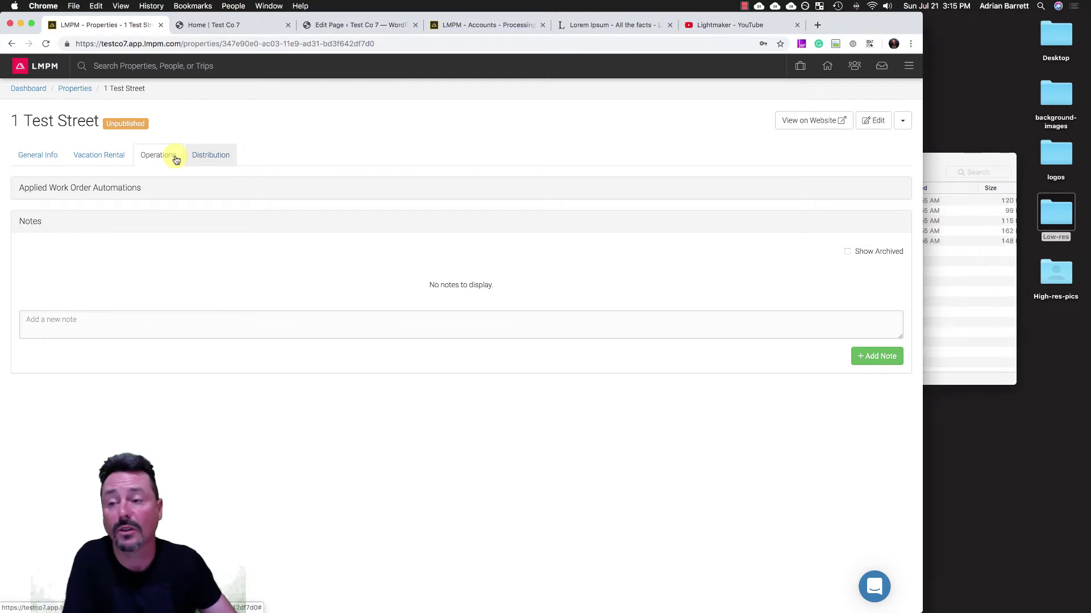
pyautogui.click(203, 158)
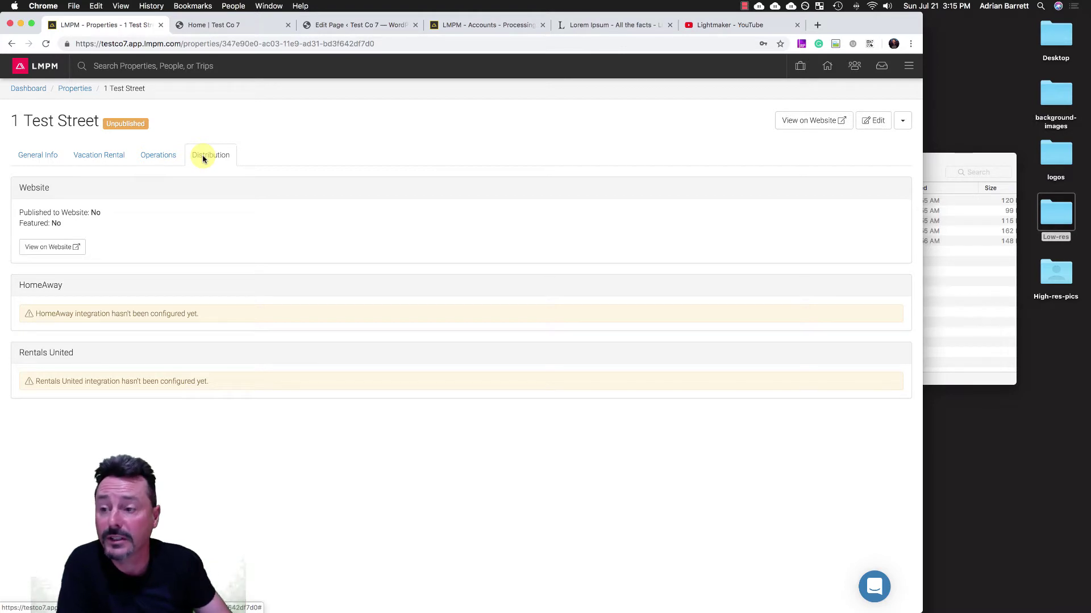
# - Turn on Publish to website and Featured for 1 Test Street, then save
pyautogui.click(873, 120)
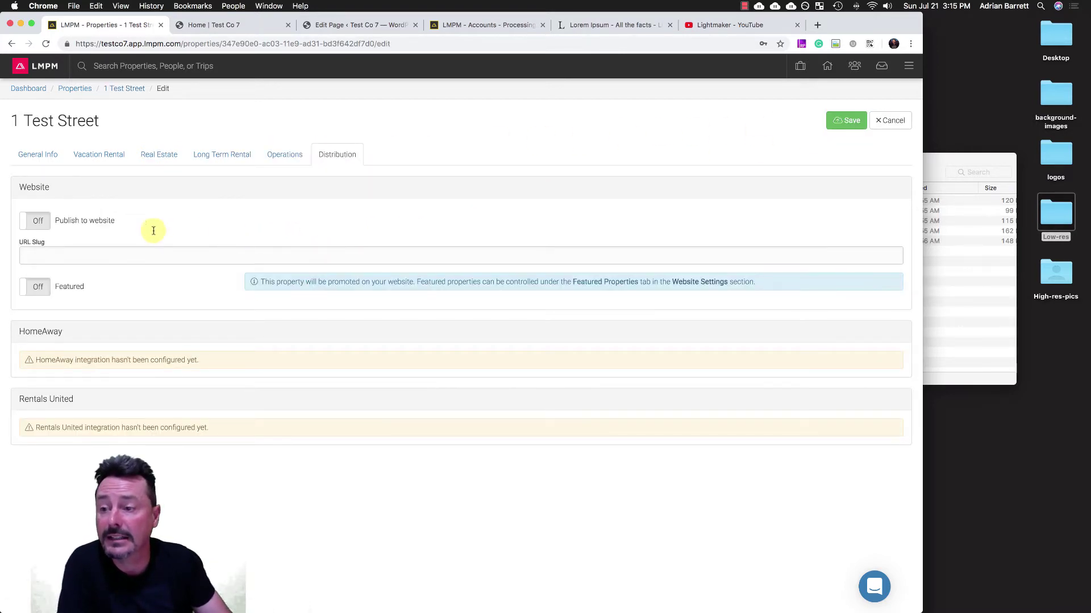
pyautogui.click(35, 221)
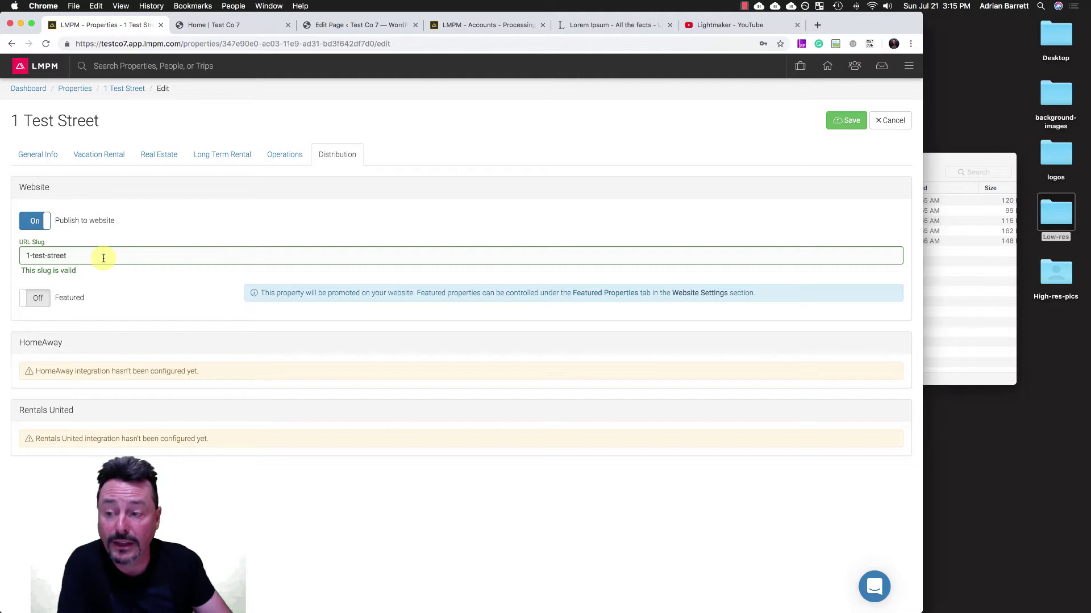
pyautogui.click(39, 300)
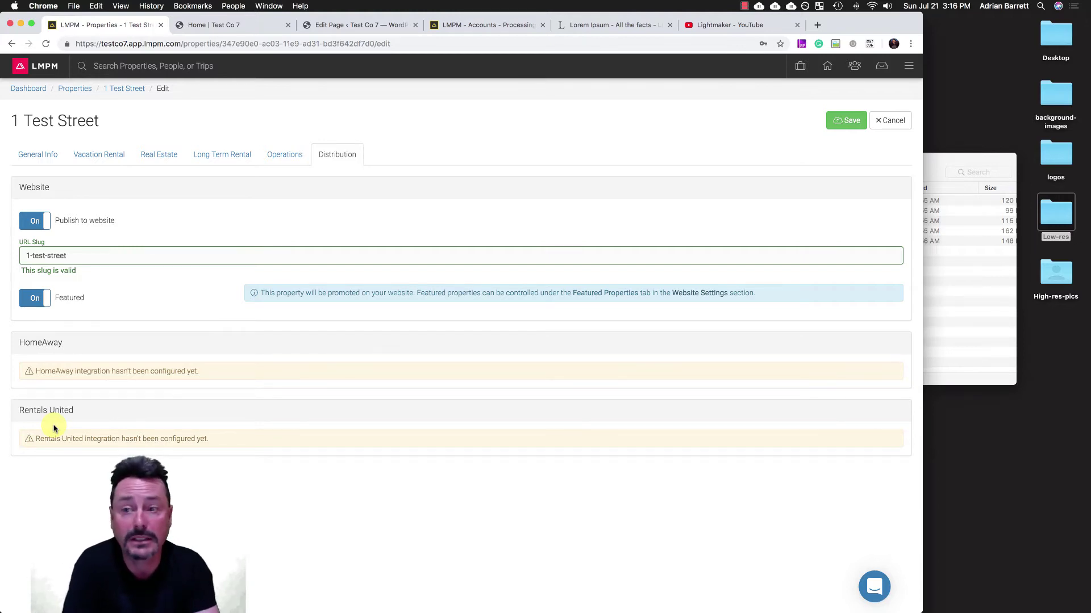
pyautogui.click(840, 122)
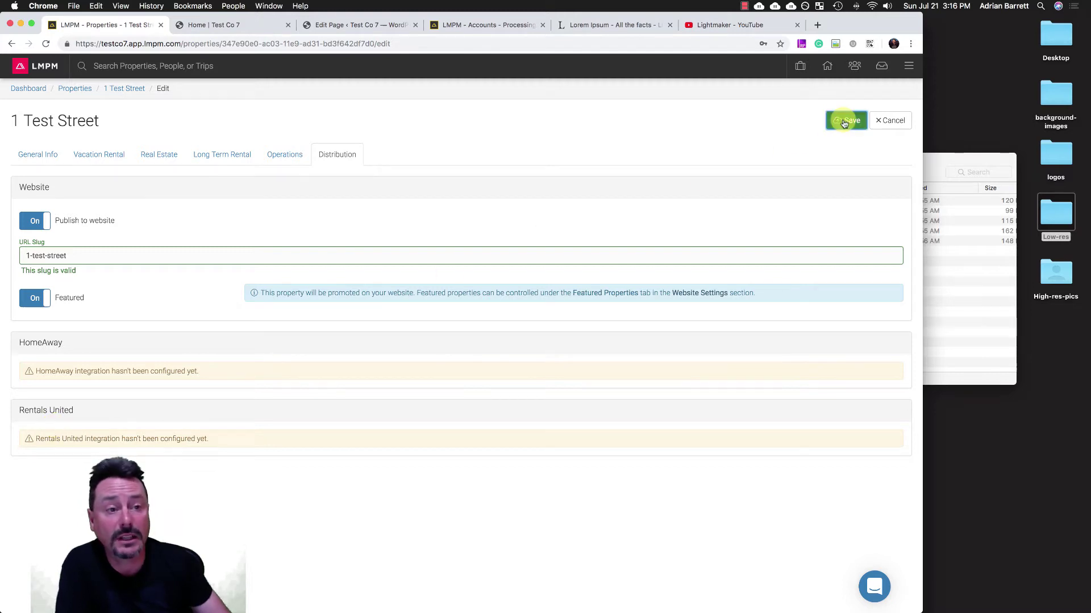
# - Reload the Test Co 7 website and open 1 Test Street from the Featured card
pyautogui.click(208, 28)
pyautogui.click(46, 43)
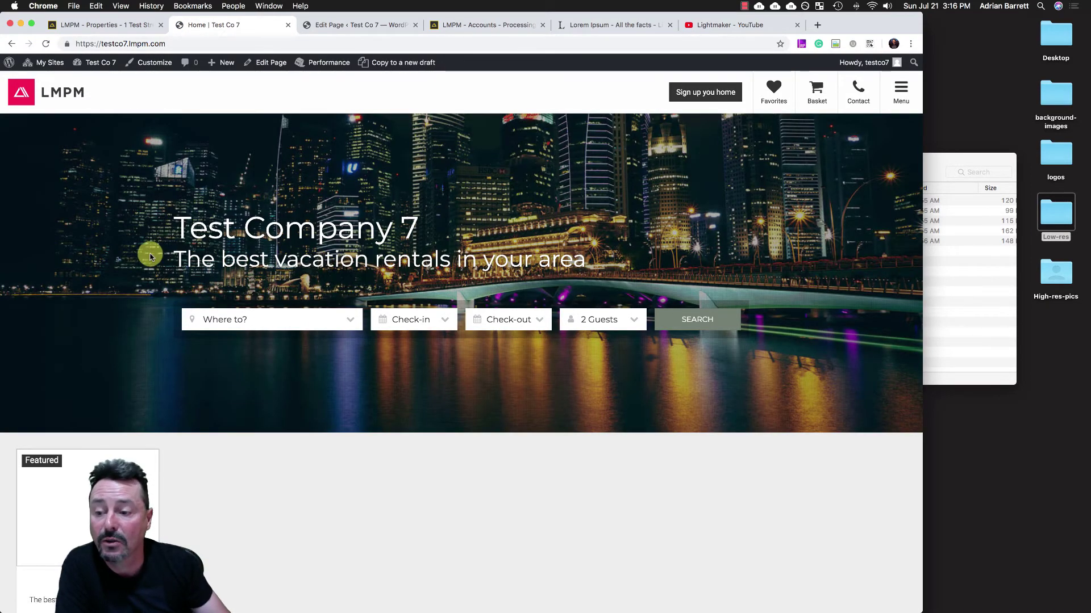
pyautogui.scroll(-1, 208, 425)
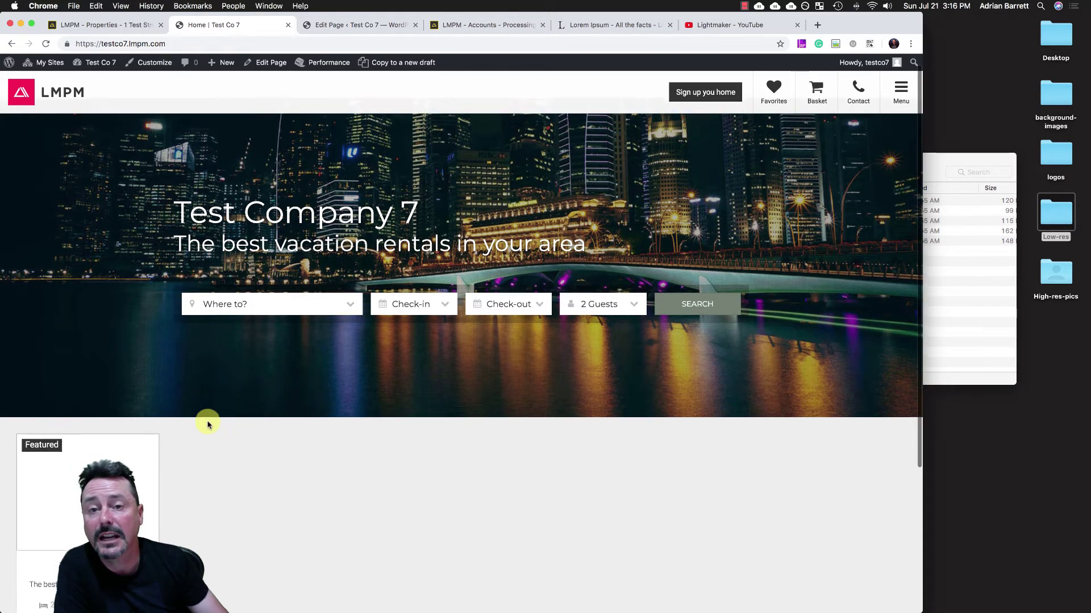
pyautogui.scroll(-5, 208, 425)
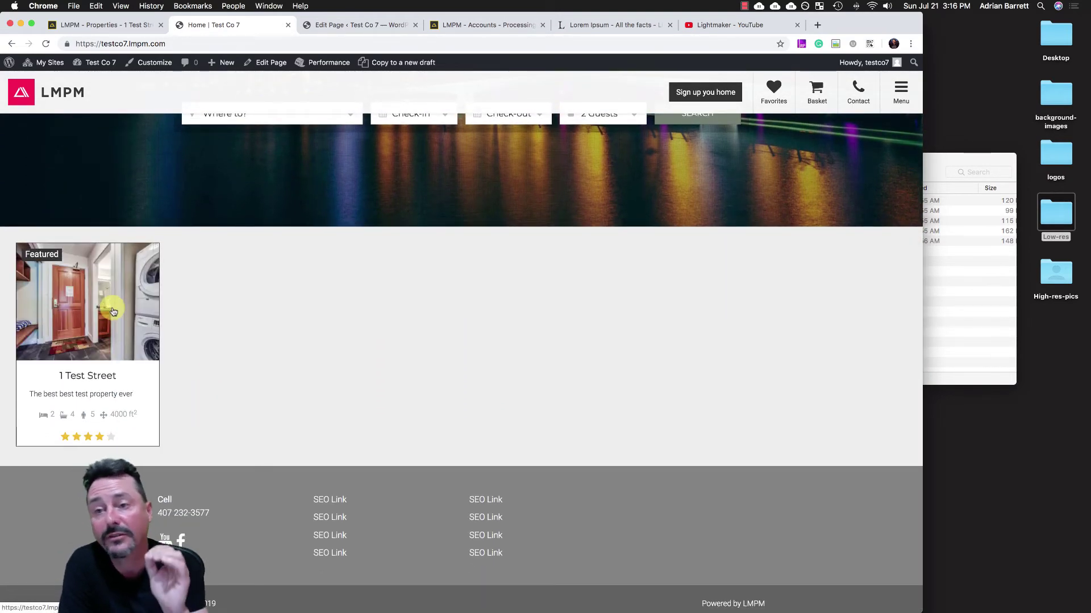
pyautogui.scroll(4, 221, 406)
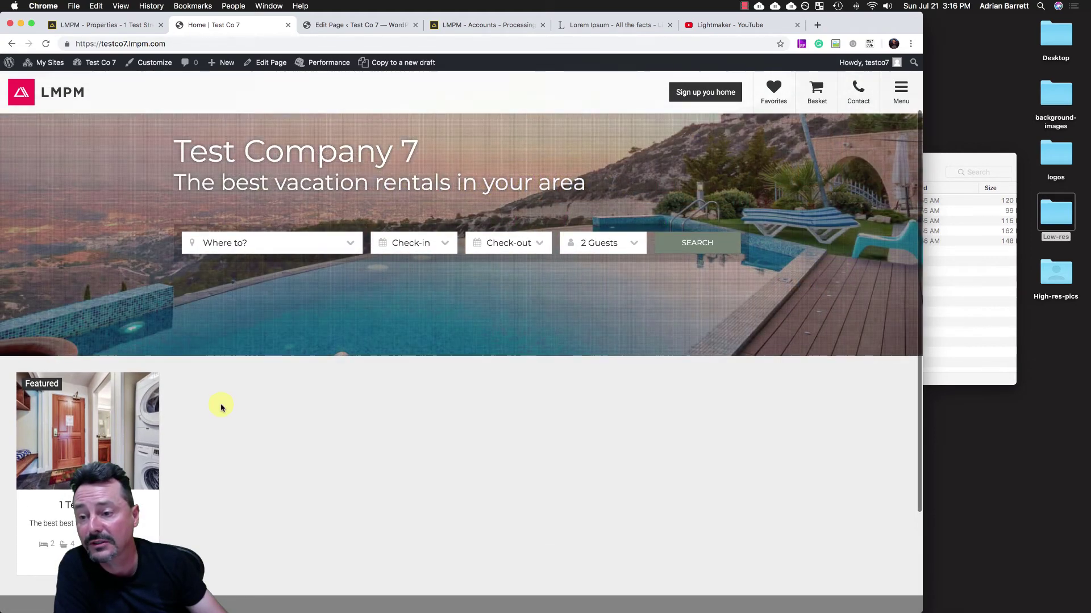
pyautogui.click(104, 411)
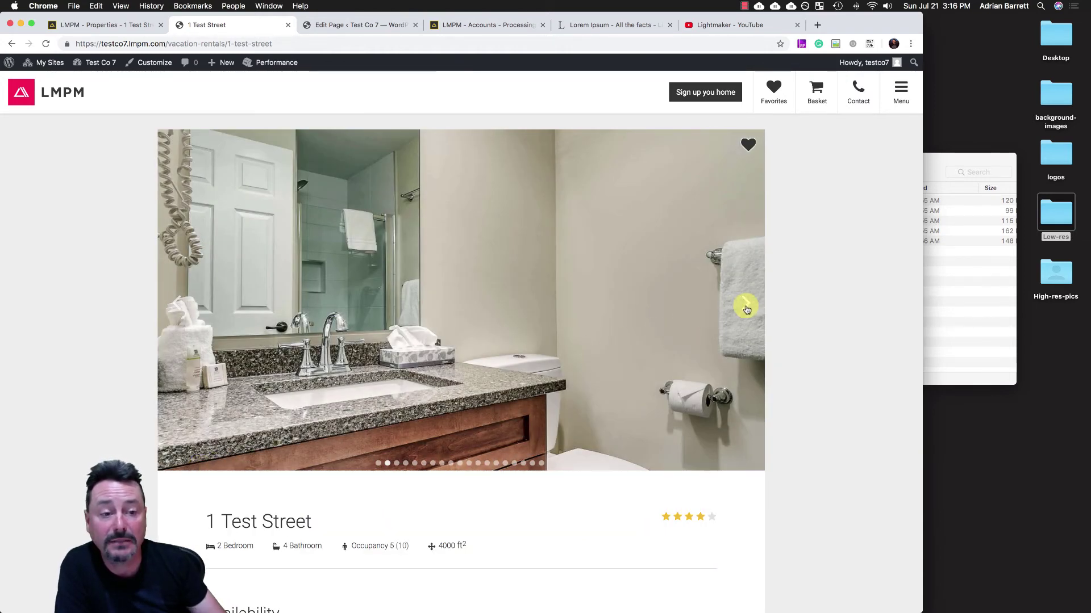
# - Browse through the first photos in the 1 Test Street gallery
pyautogui.click(746, 305)
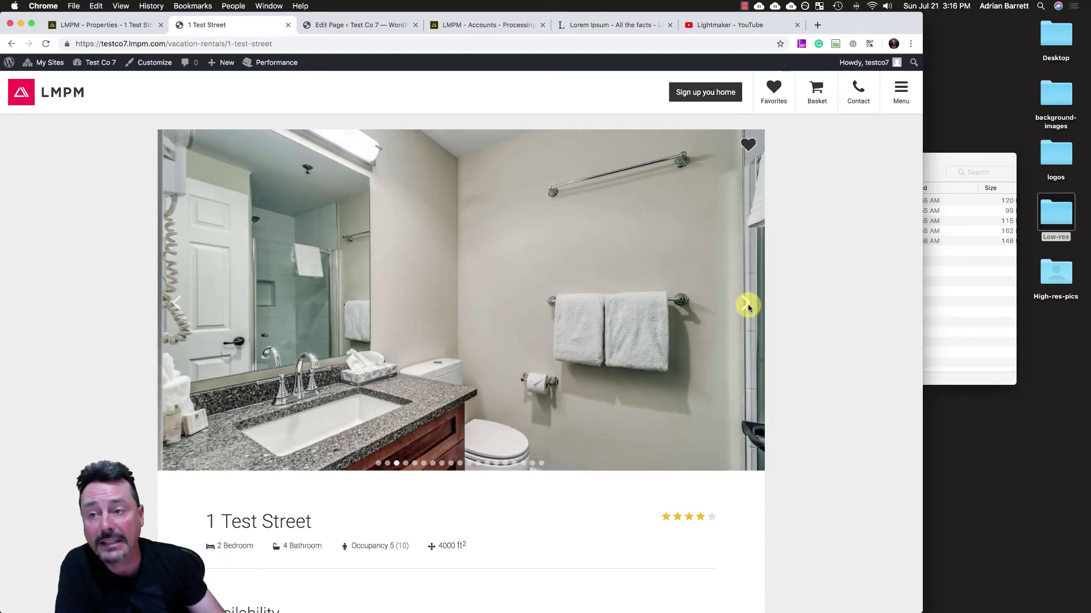
pyautogui.click(748, 305)
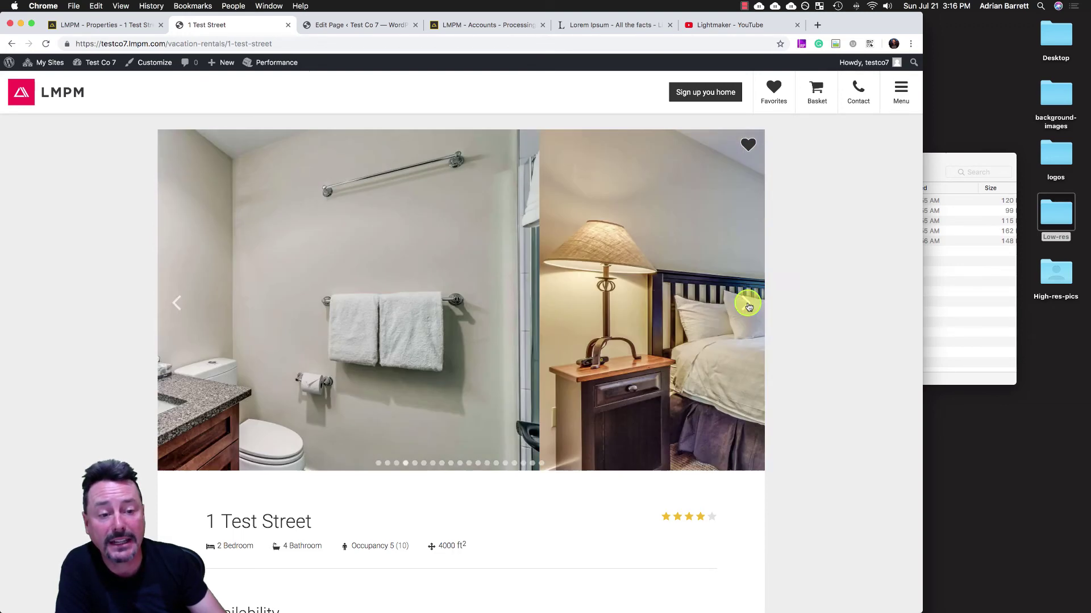
pyautogui.click(747, 305)
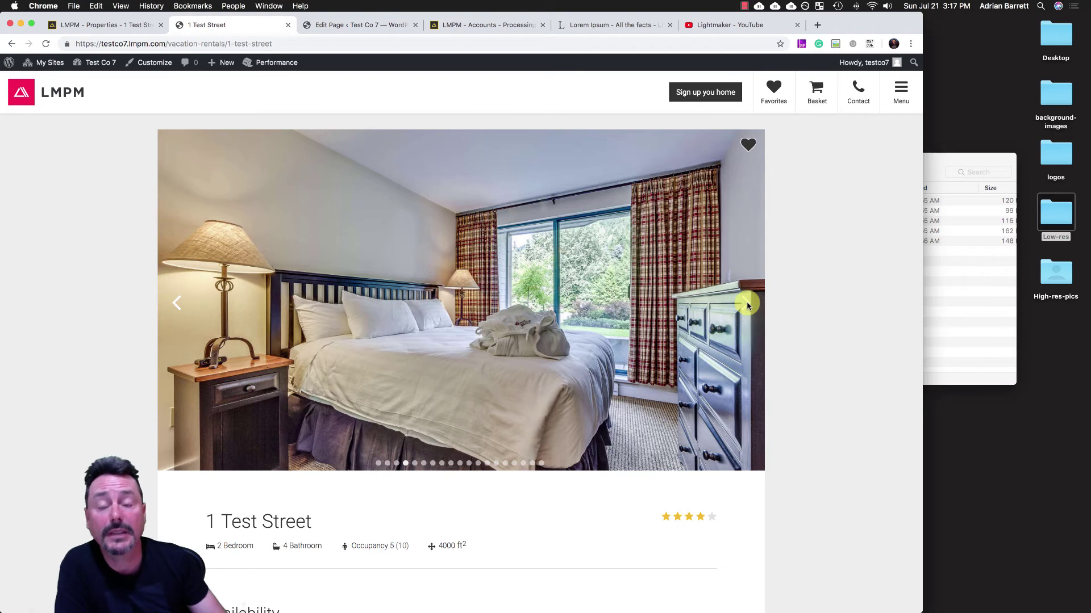
# - Choose Aug 5 to Aug 13 and add the 8-night $4,000 stay to the basket
pyautogui.scroll(-2, 747, 305)
pyautogui.scroll(-7, 748, 305)
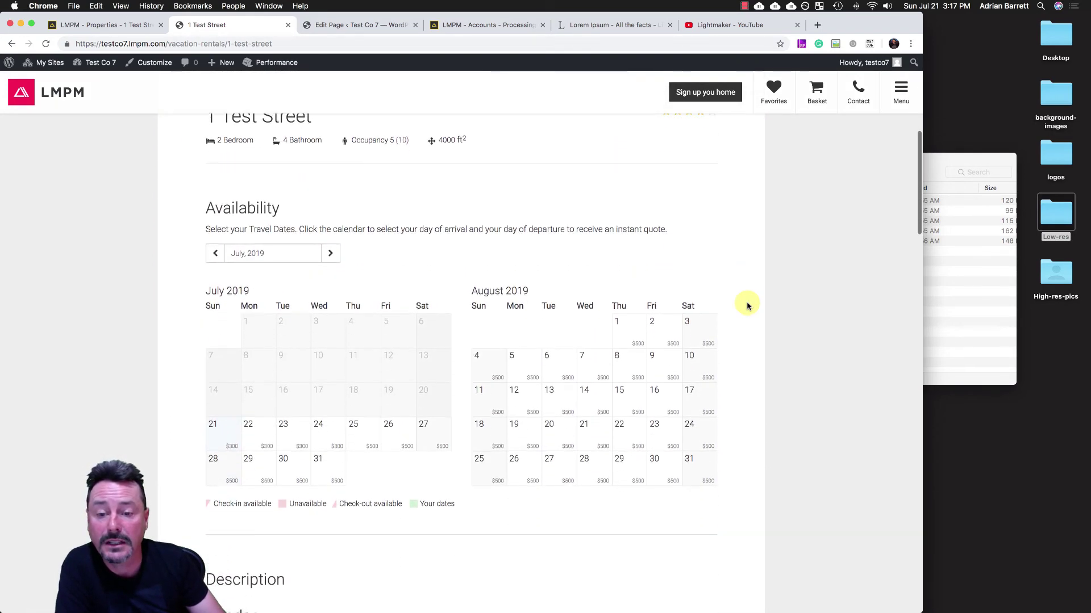
pyautogui.click(521, 352)
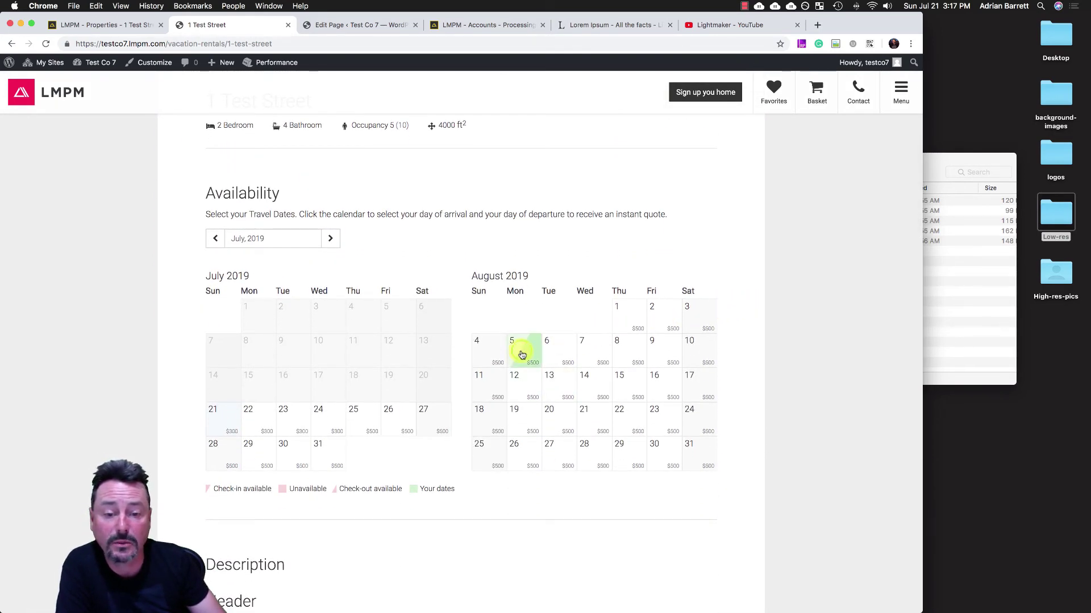
pyautogui.click(559, 390)
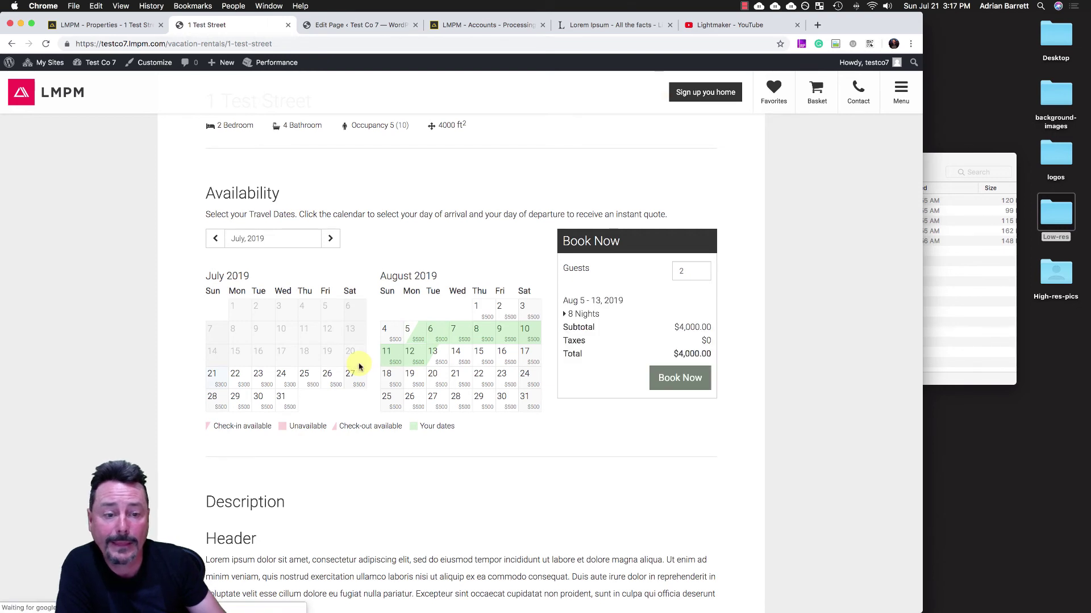
pyautogui.click(589, 314)
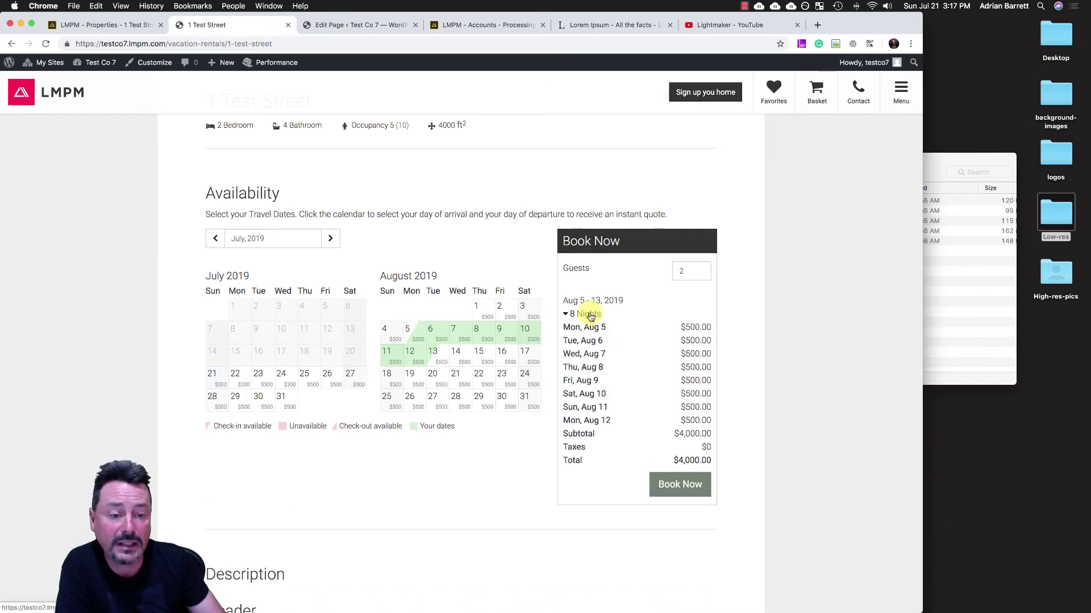
pyautogui.click(589, 316)
pyautogui.click(670, 377)
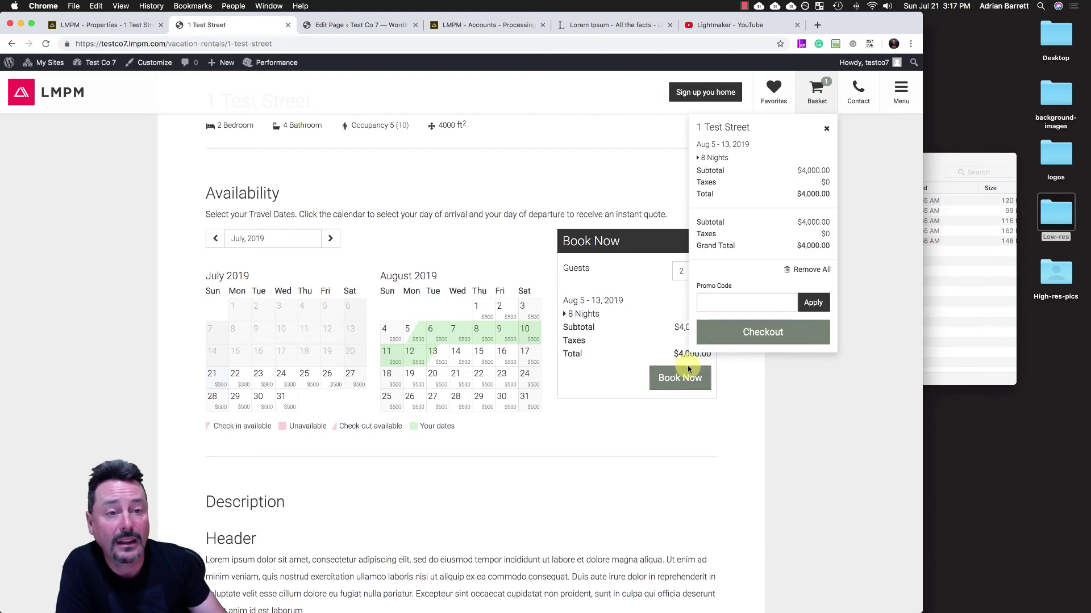
# - Check out the basket and review the empty Booking Request form beside the $4,000.00 summary
pyautogui.click(761, 335)
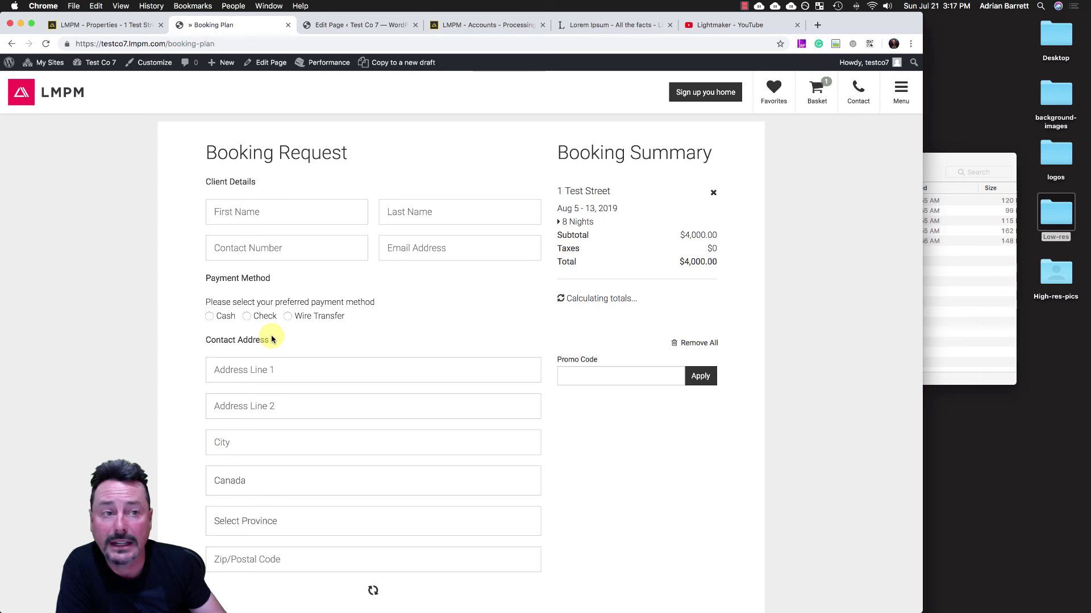
pyautogui.scroll(-2, 271, 339)
pyautogui.scroll(-4, 271, 339)
pyautogui.scroll(2, 272, 339)
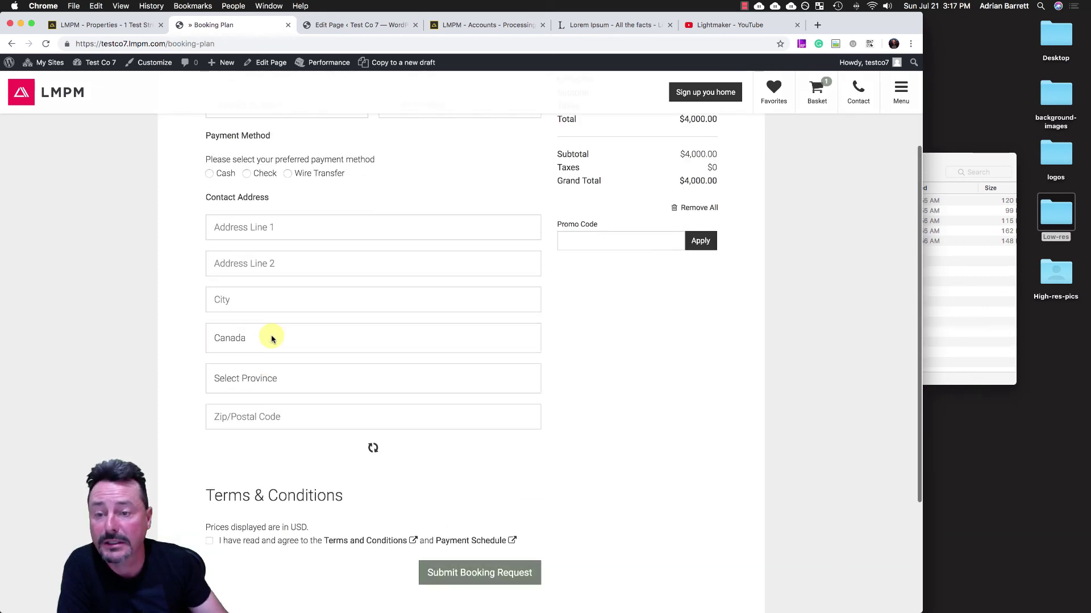
pyautogui.scroll(2, 271, 339)
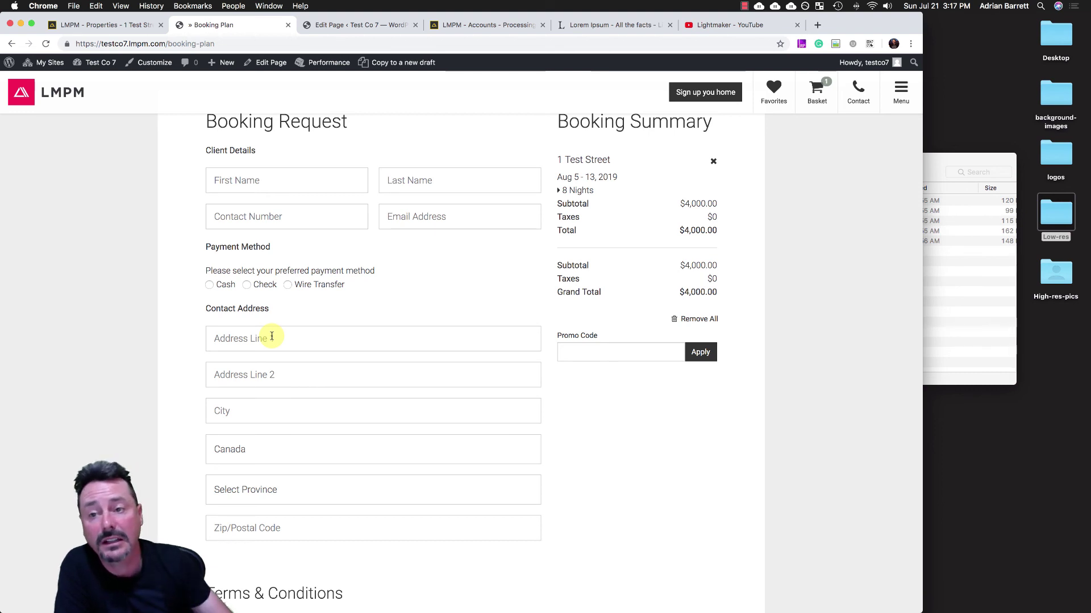
pyautogui.scroll(1, 272, 337)
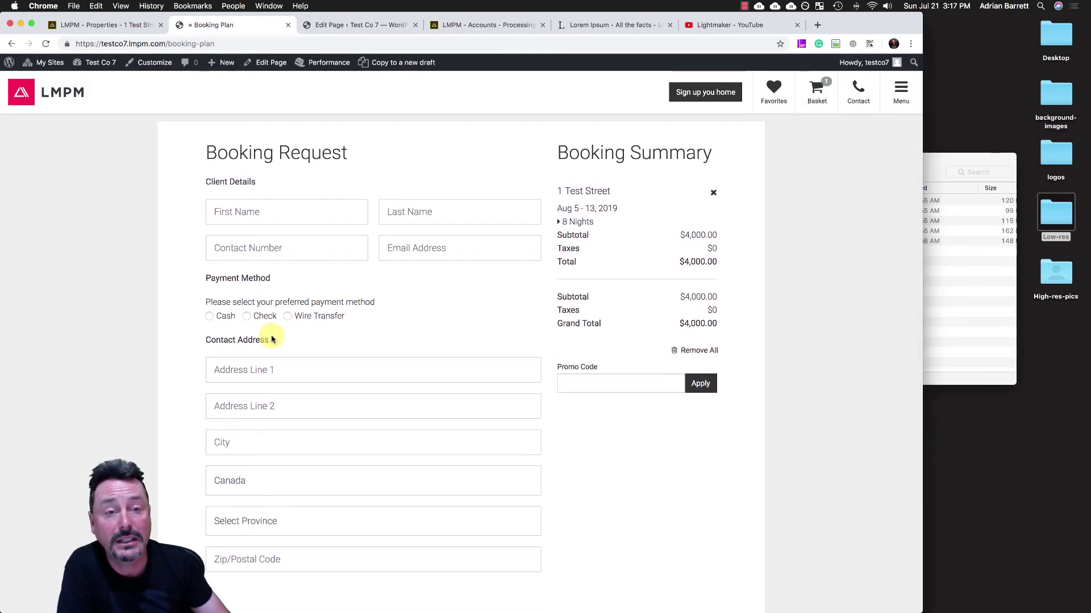